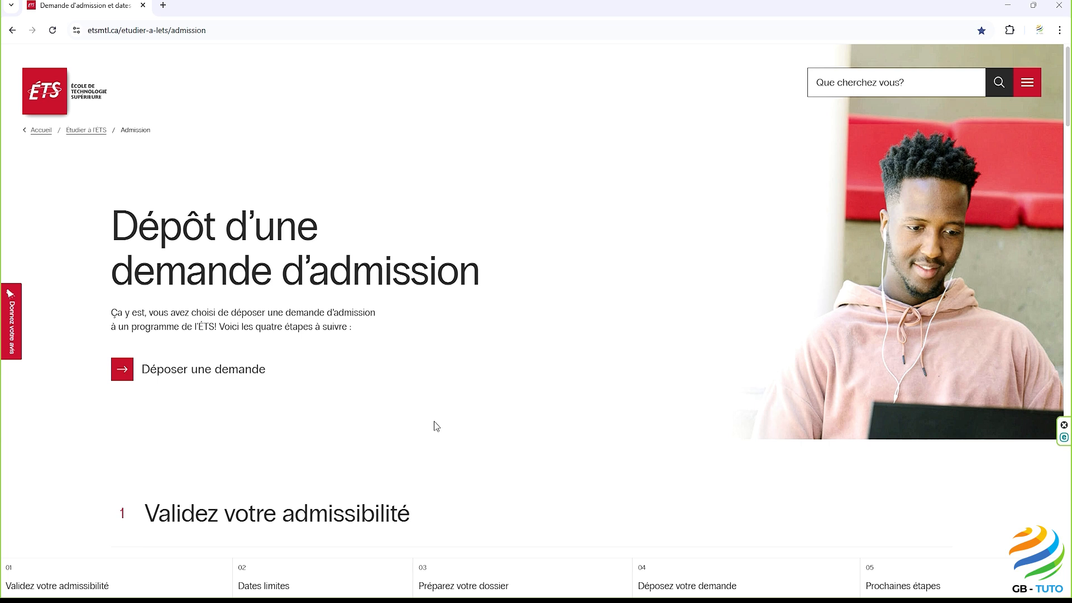
# Step: Start a new admission application with a new account and enter the applicant's last name and first name
pyautogui.click(160, 378)
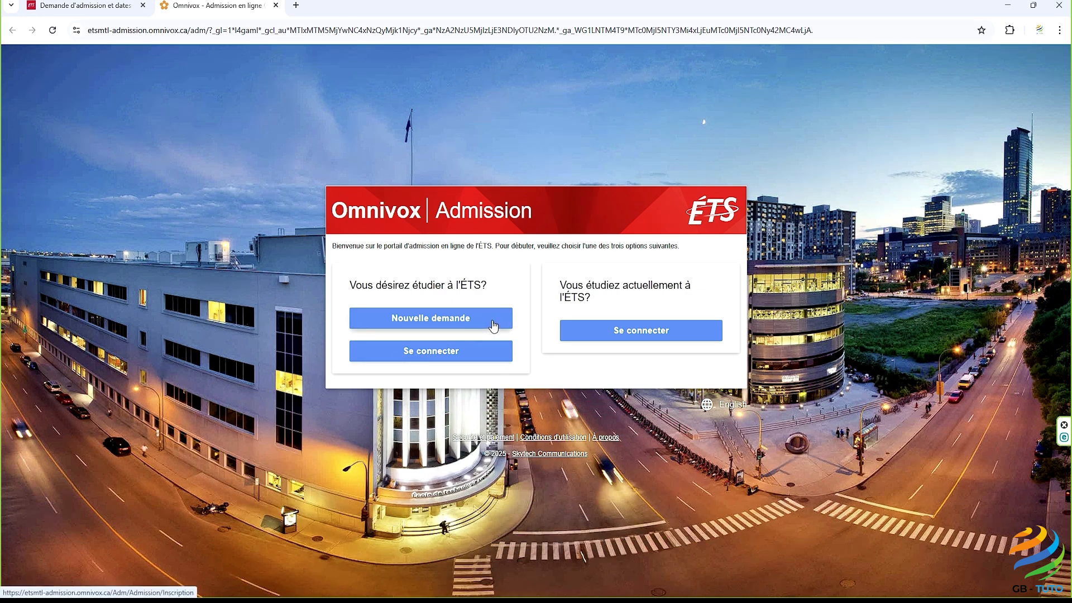
pyautogui.click(493, 325)
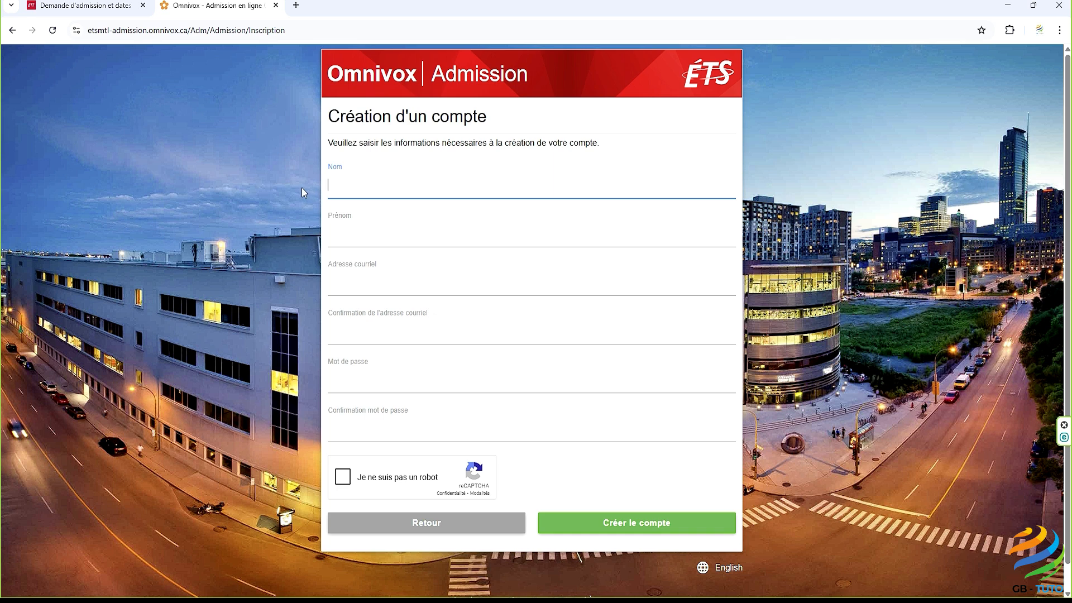
pyautogui.write('...')
pyautogui.click(330, 238)
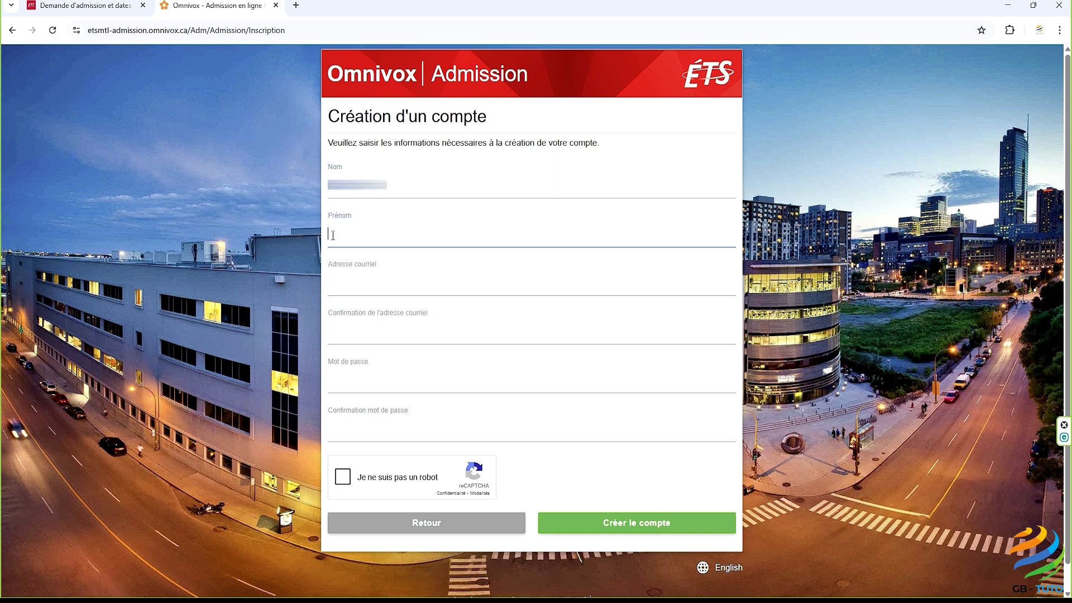
pyautogui.write('Adam')
# Step: Fill in the applicant's e-mail address and repeat it in the confirmation field
pyautogui.click(330, 279)
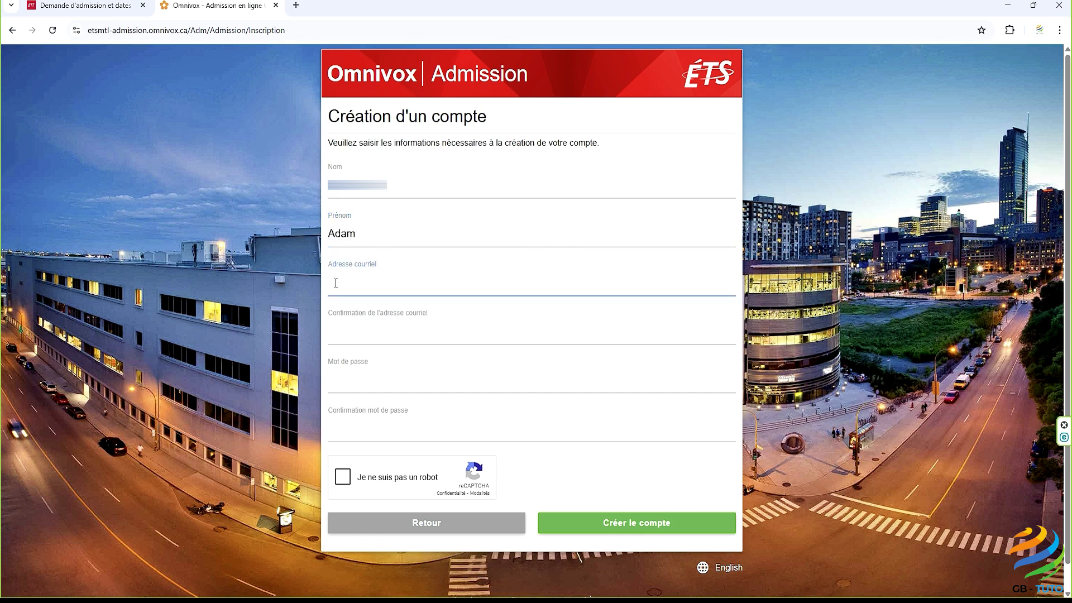
pyautogui.hotkey('ctrl', 'v')
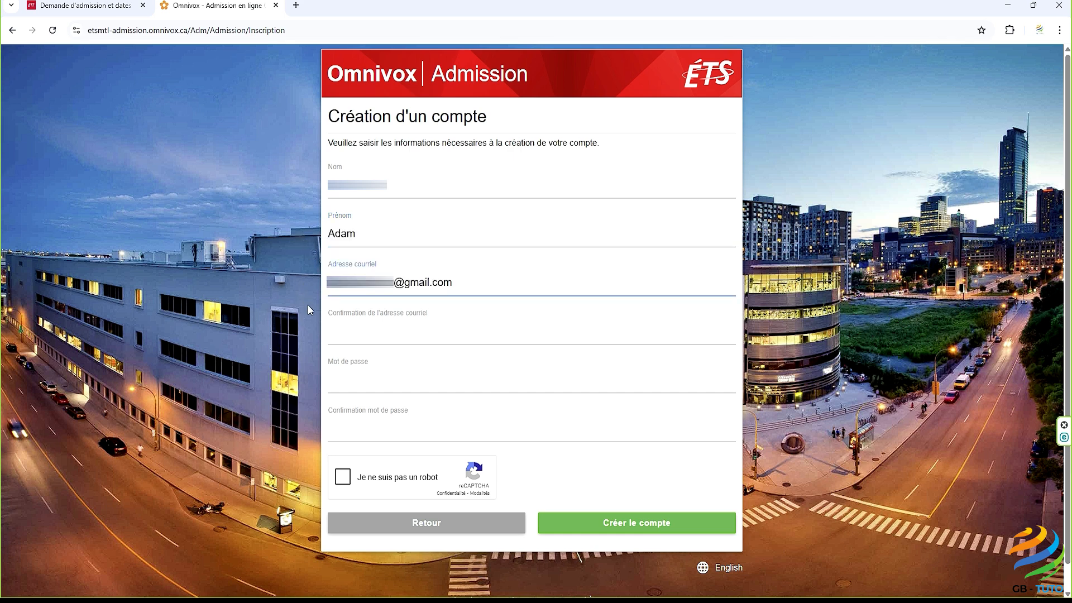
pyautogui.click(331, 332)
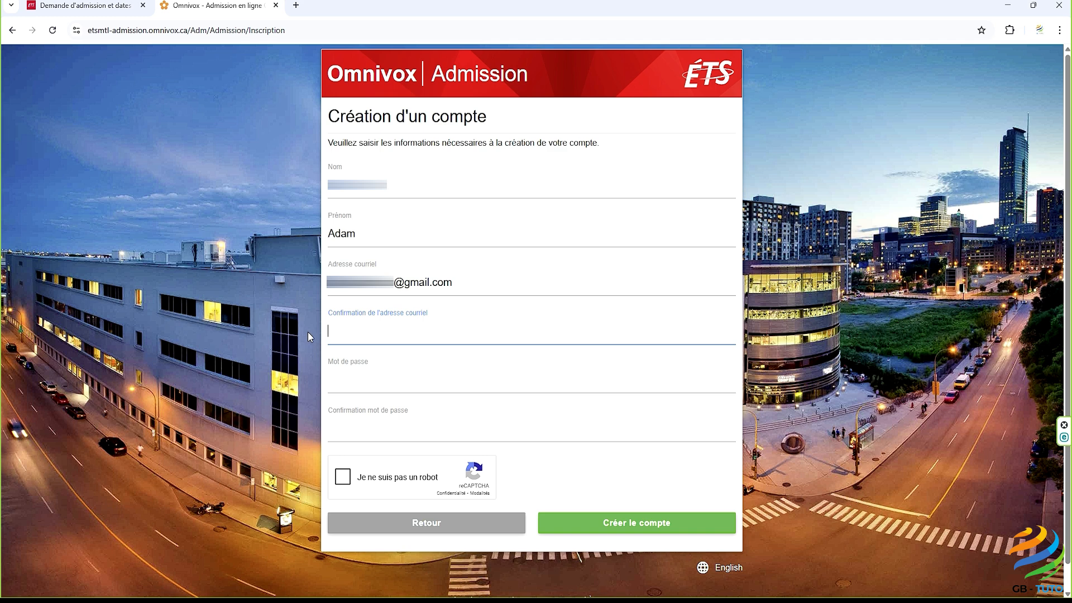
pyautogui.hotkey('ctrl', 'v')
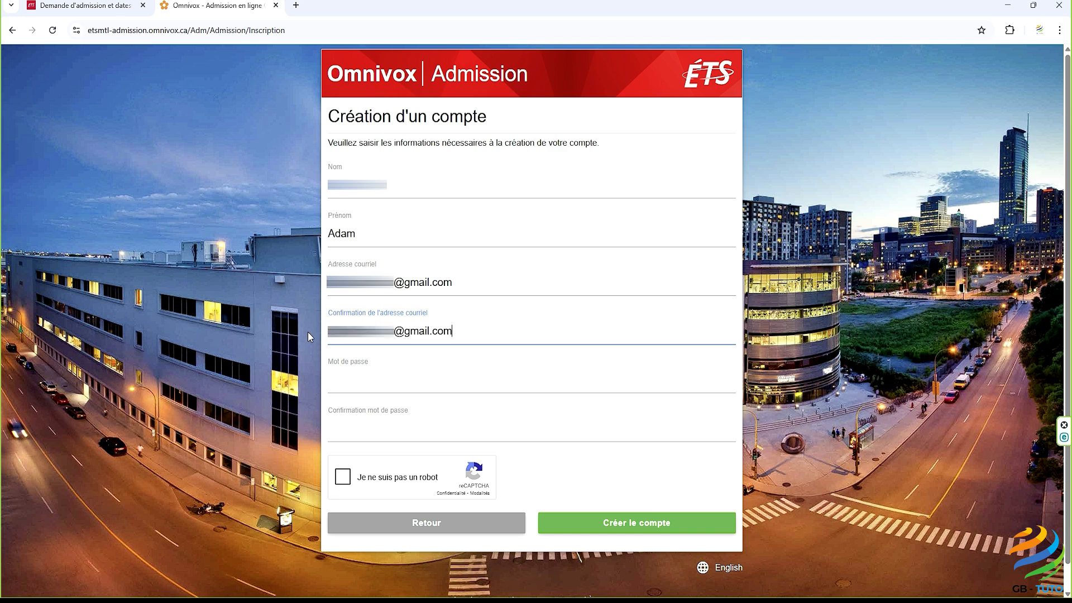
# Step: Enter and confirm the account password, then pass the reCAPTCHA check to create the account
pyautogui.click(329, 385)
pyautogui.write('••')
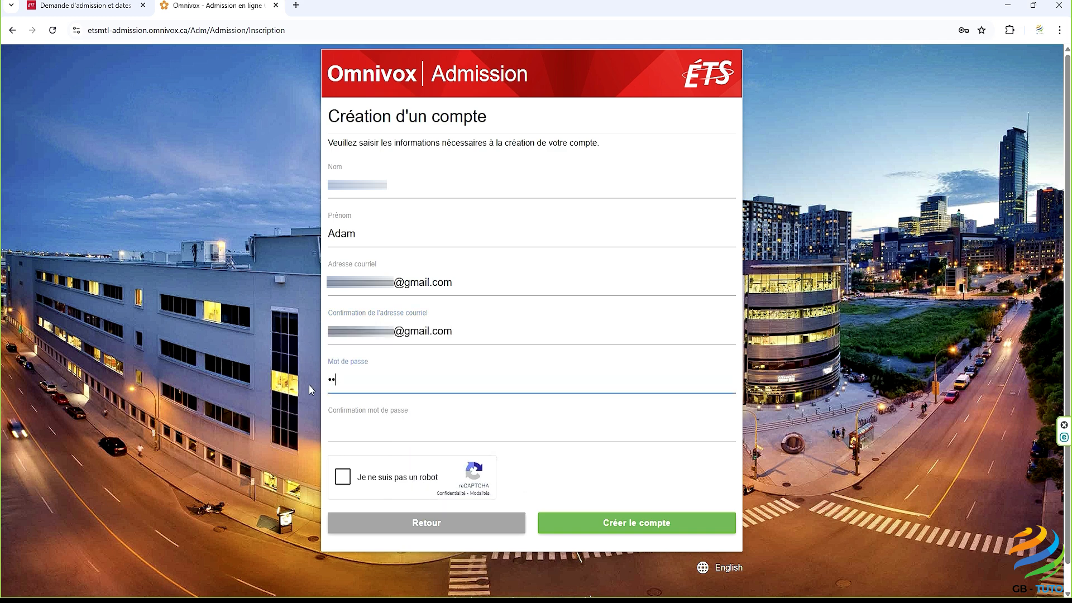
pyautogui.write('••••••••')
pyautogui.click(339, 438)
pyautogui.write('••••••••')
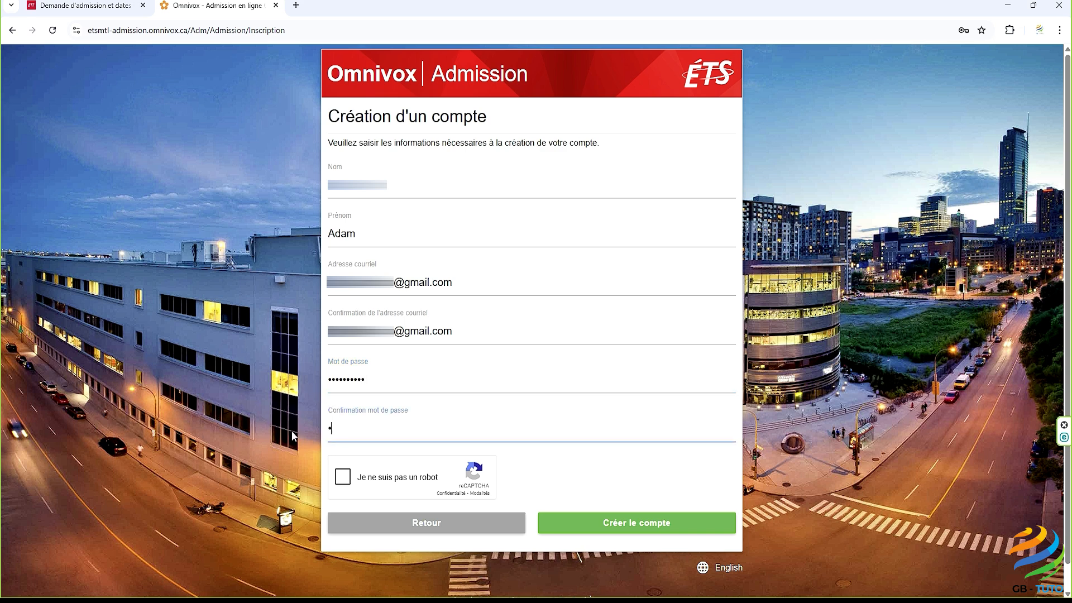
pyautogui.write('••')
pyautogui.click(343, 478)
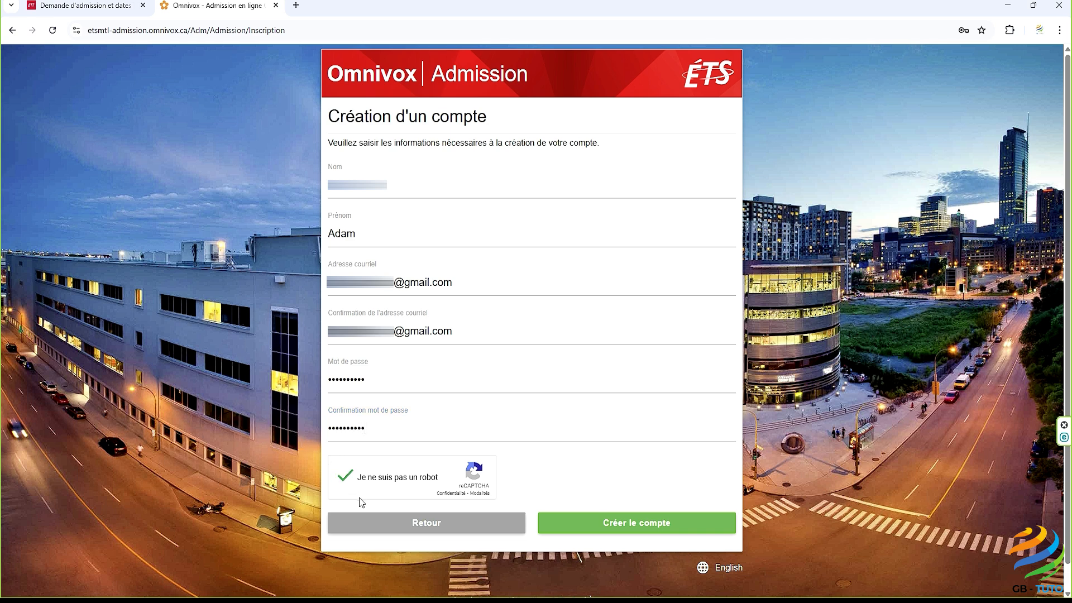
pyautogui.click(617, 529)
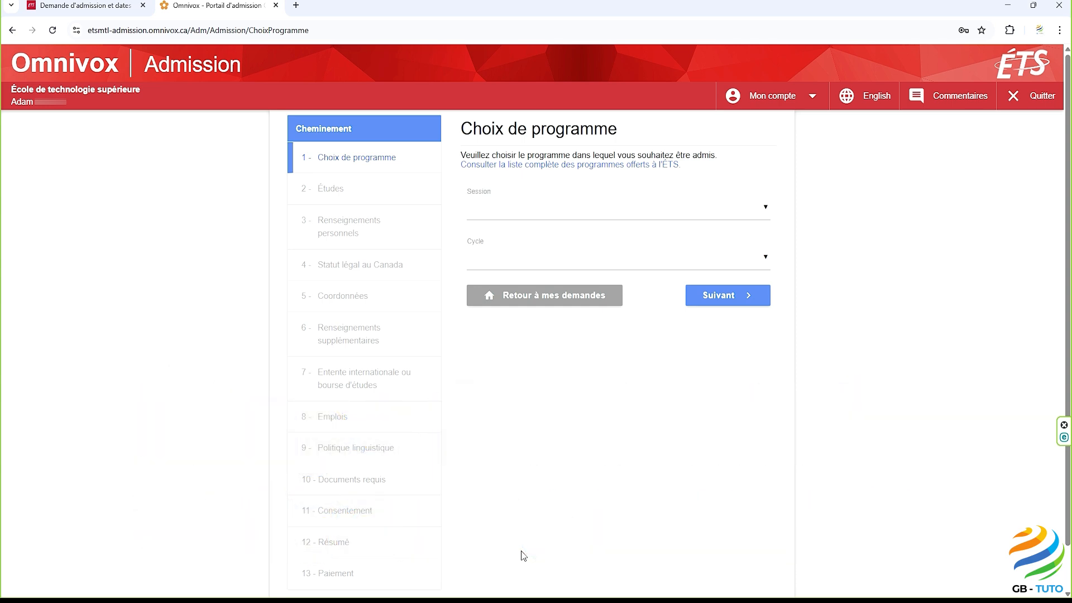
# Step: Set the application's session to Automne 2025 and the cycle to 2e cycle
pyautogui.click(765, 211)
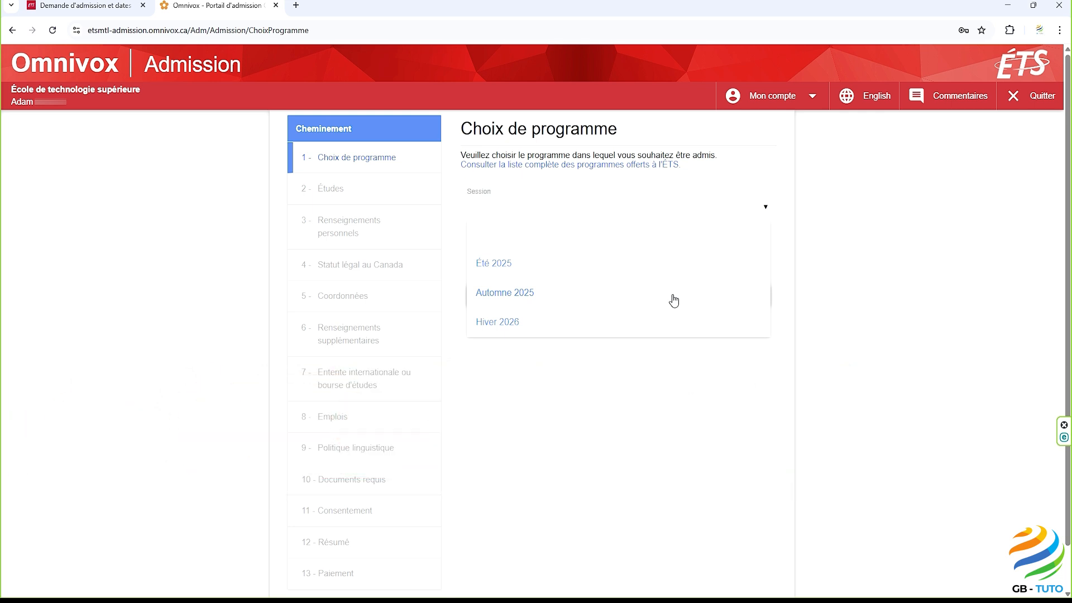
pyautogui.click(674, 300)
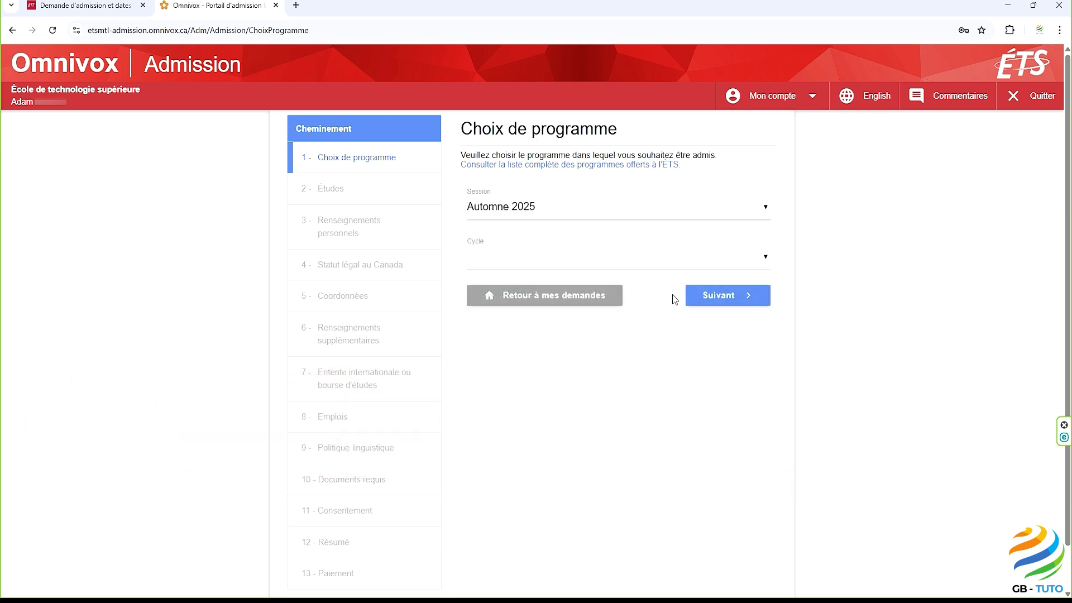
pyautogui.click(765, 258)
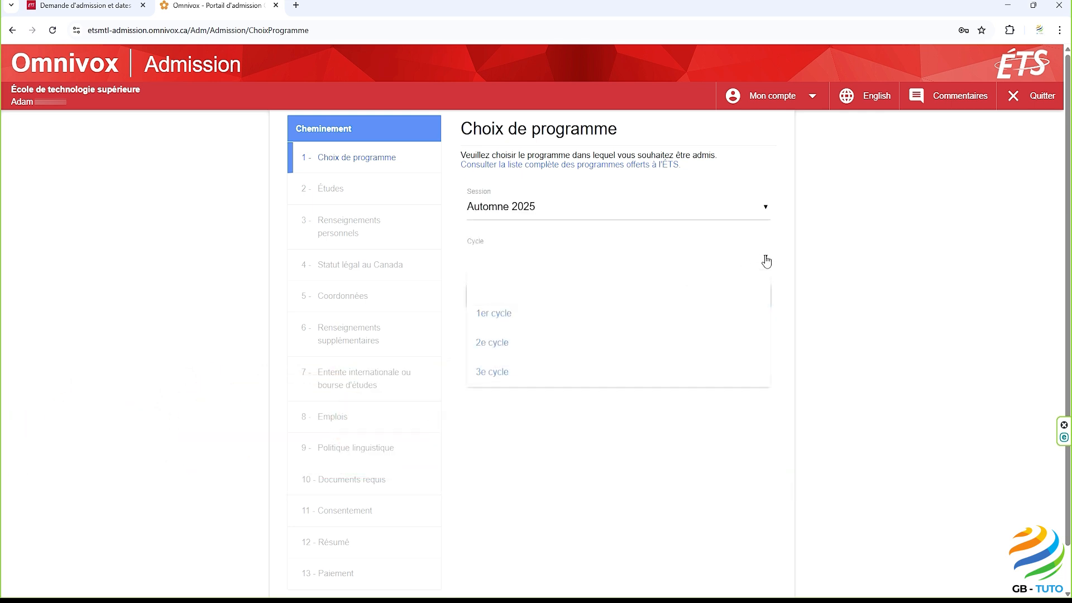
pyautogui.click(703, 342)
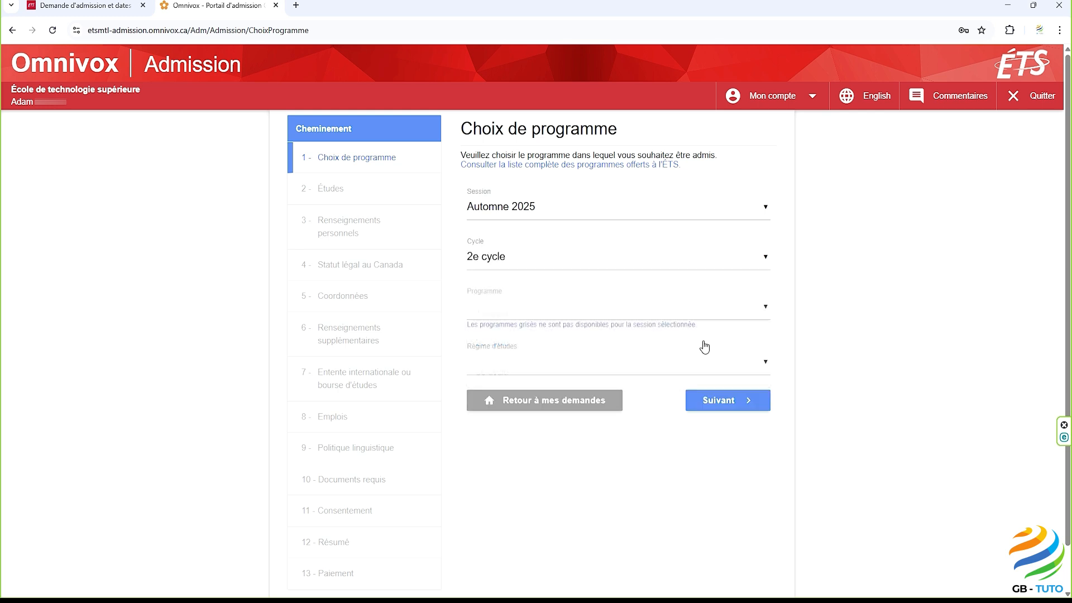
# Step: Choose the programme 3054 - Maîtrise en génie mécanique (avec projet)
pyautogui.click(764, 311)
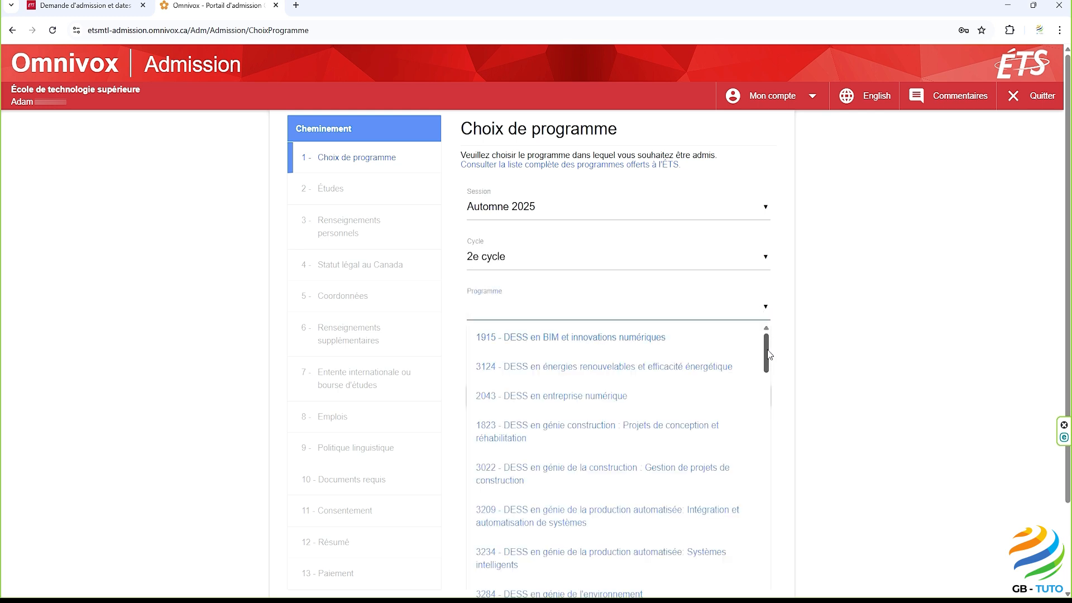
pyautogui.moveTo(767, 355); pyautogui.dragTo(754, 431)
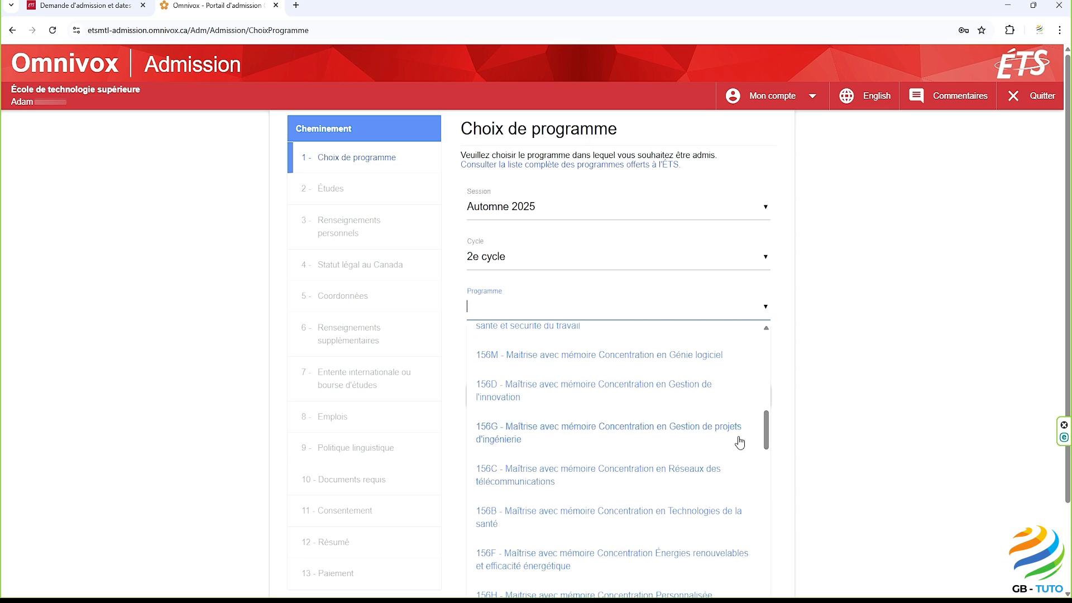
pyautogui.scroll(-7, 739, 441)
pyautogui.scroll(-5, 740, 443)
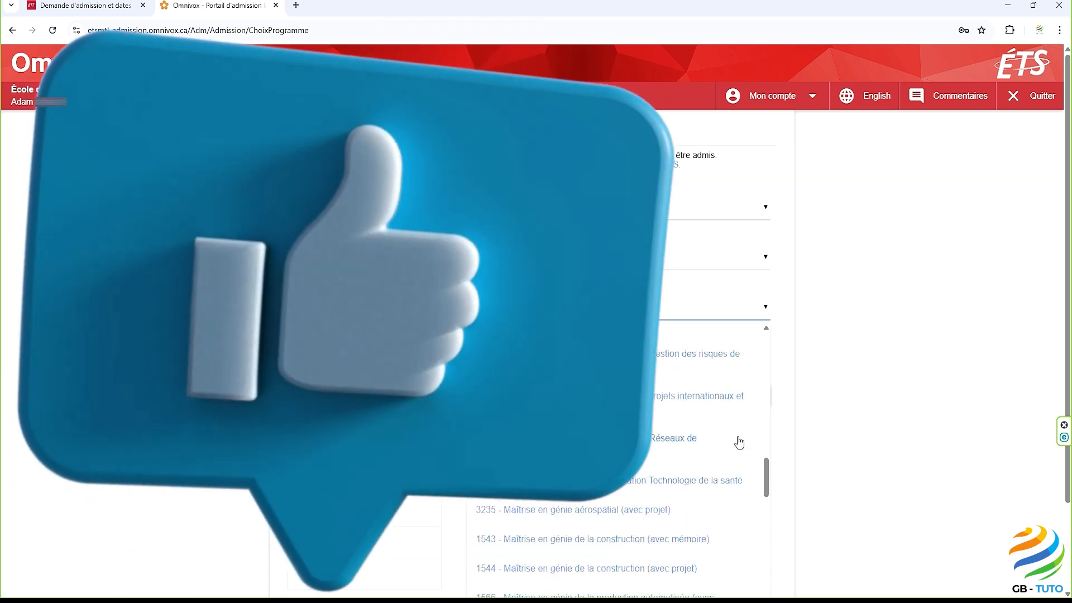
pyautogui.scroll(-5, 739, 442)
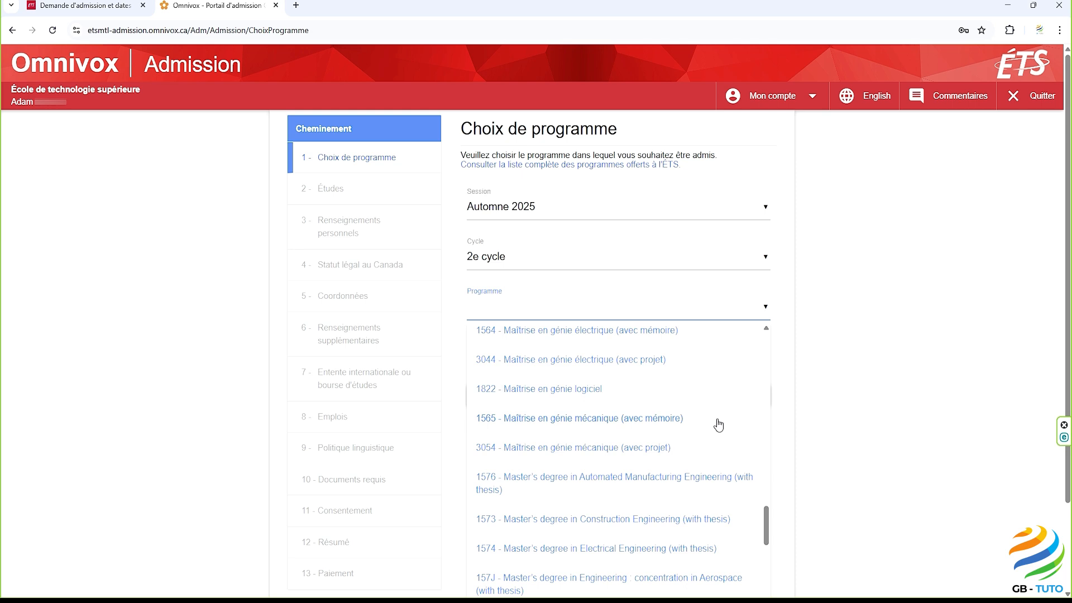
pyautogui.click(708, 449)
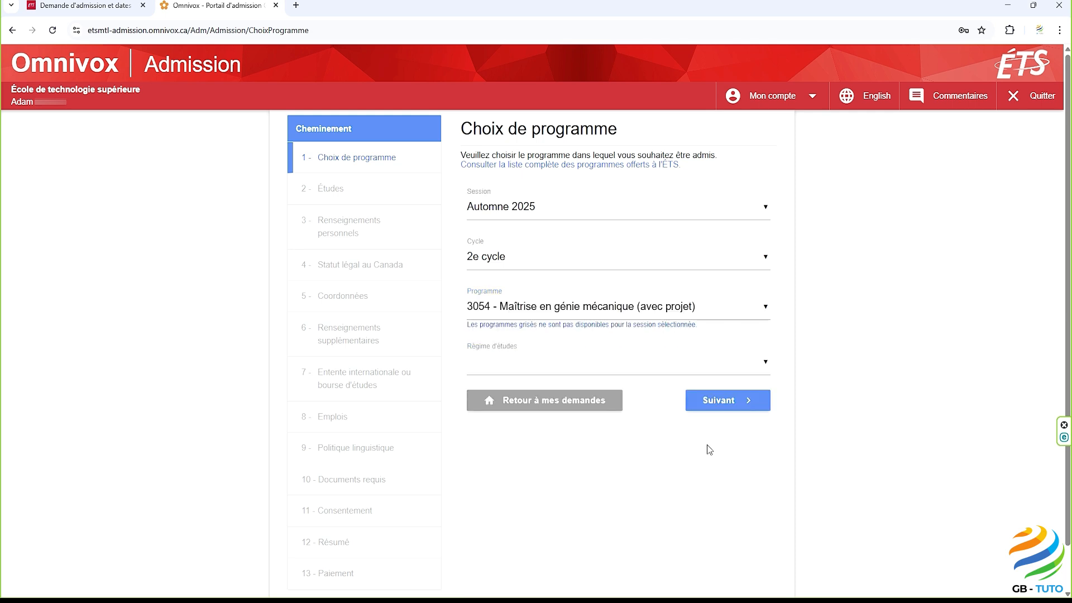
# Step: Set the study regime to Temps plein and submit the programme choice
pyautogui.click(765, 364)
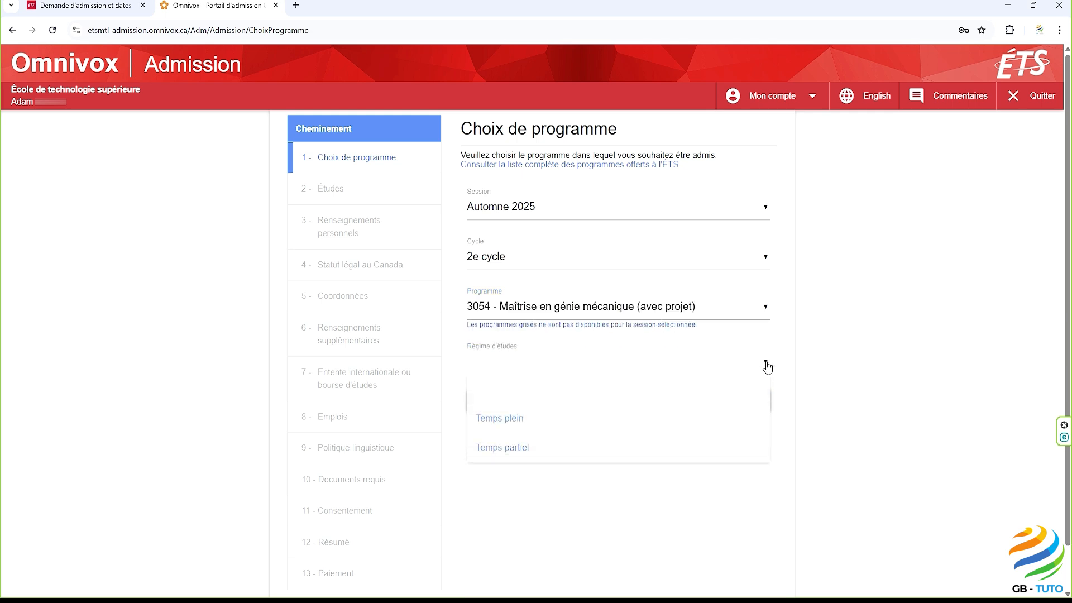
pyautogui.click(725, 423)
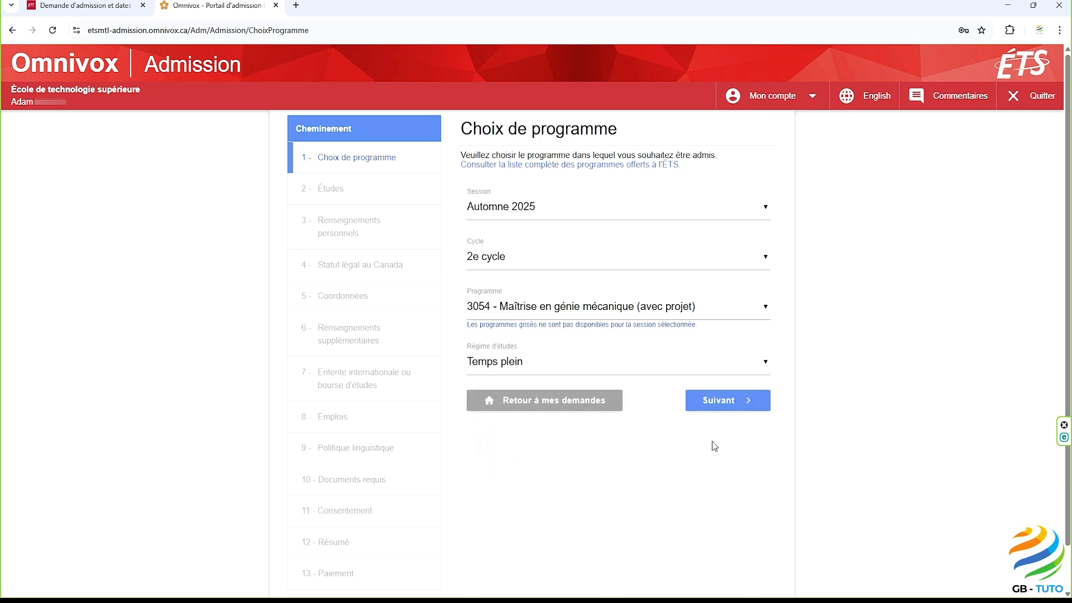
pyautogui.click(716, 400)
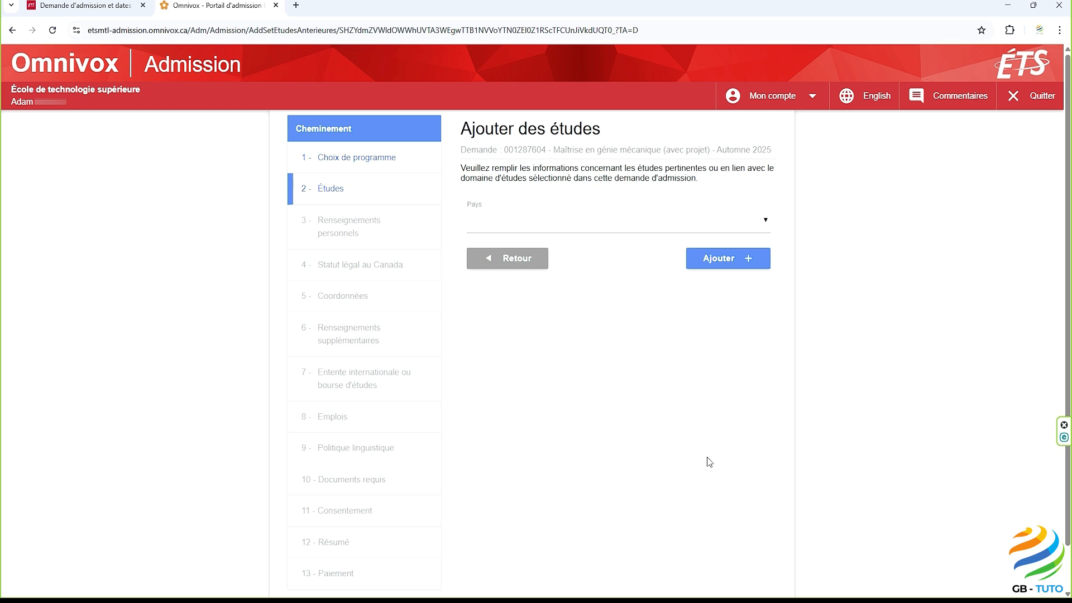
# Step: Set the country of the previous studies to France and the diploma to Master
pyautogui.click(766, 223)
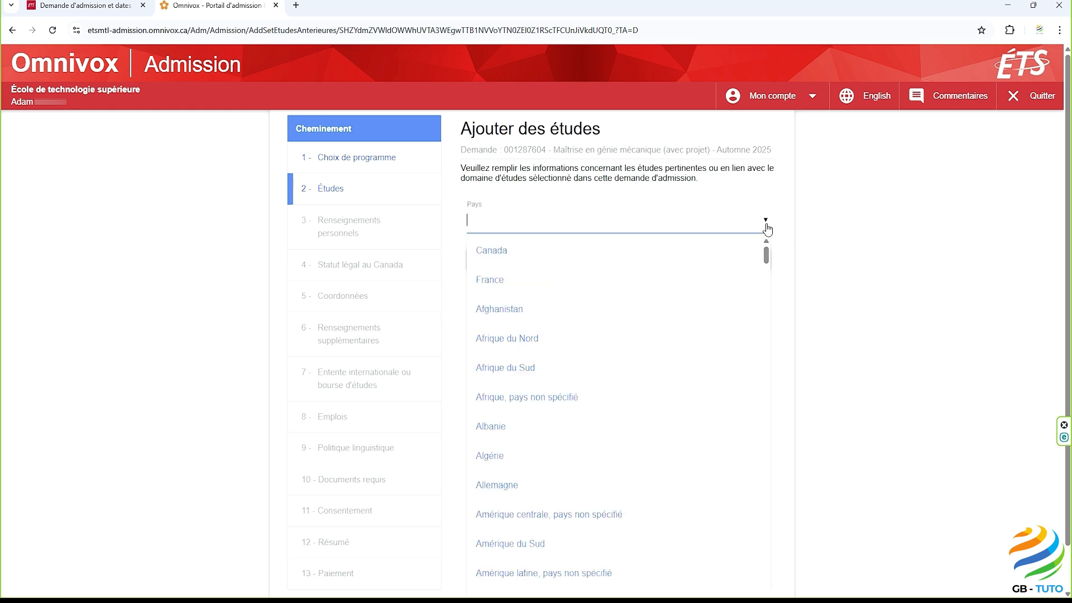
pyautogui.click(725, 278)
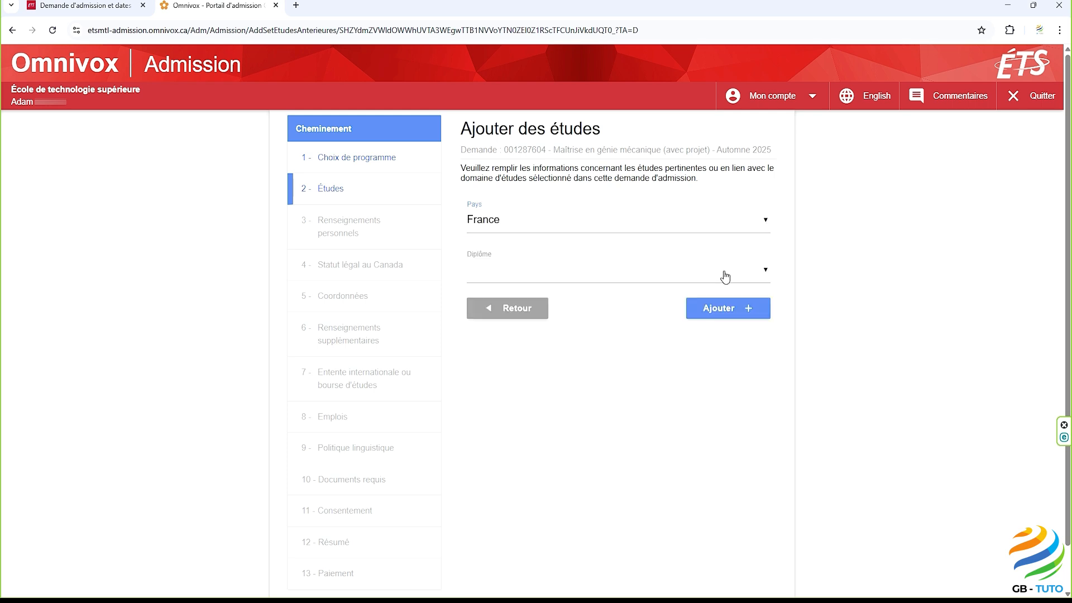
pyautogui.click(725, 275)
pyautogui.scroll(-3, 753, 362)
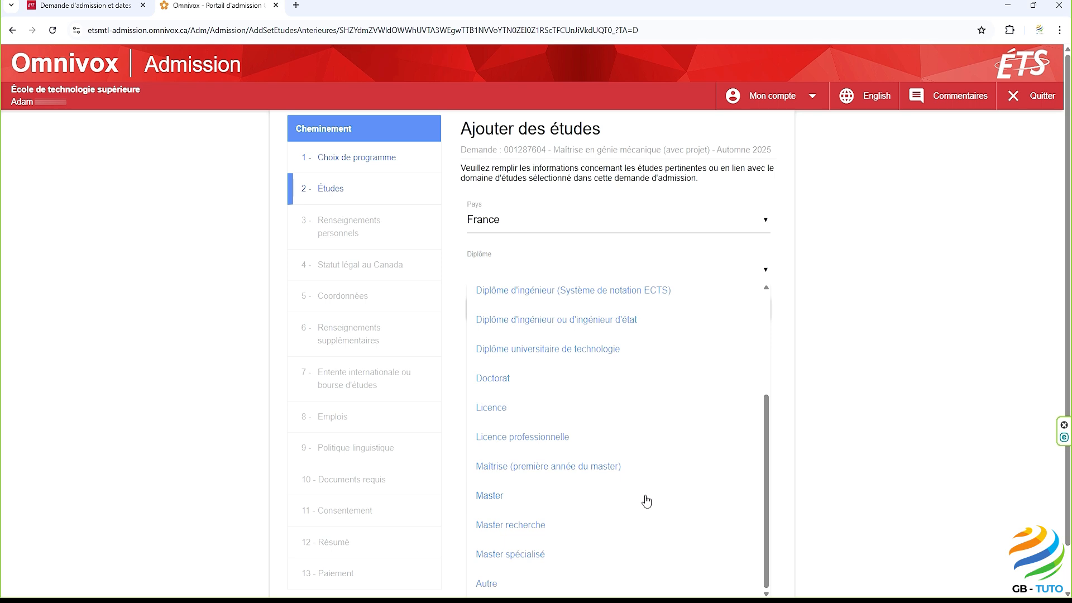
pyautogui.click(646, 500)
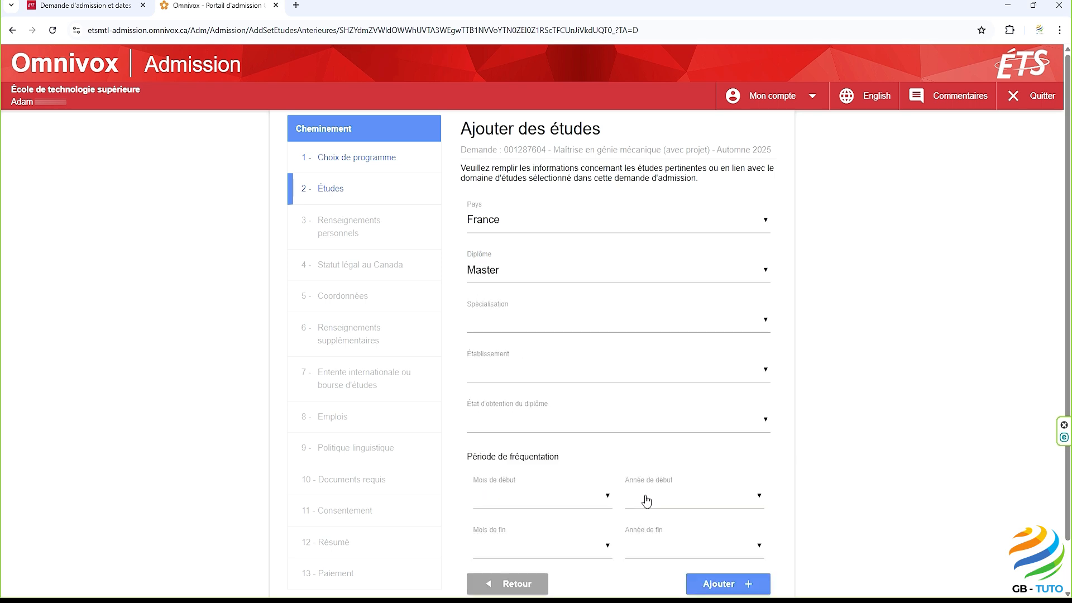
# Step: Set the specialization of the Master diploma to Génie mécanique
pyautogui.click(764, 328)
pyautogui.moveTo(767, 364); pyautogui.dragTo(747, 433)
pyautogui.scroll(-10, 748, 434)
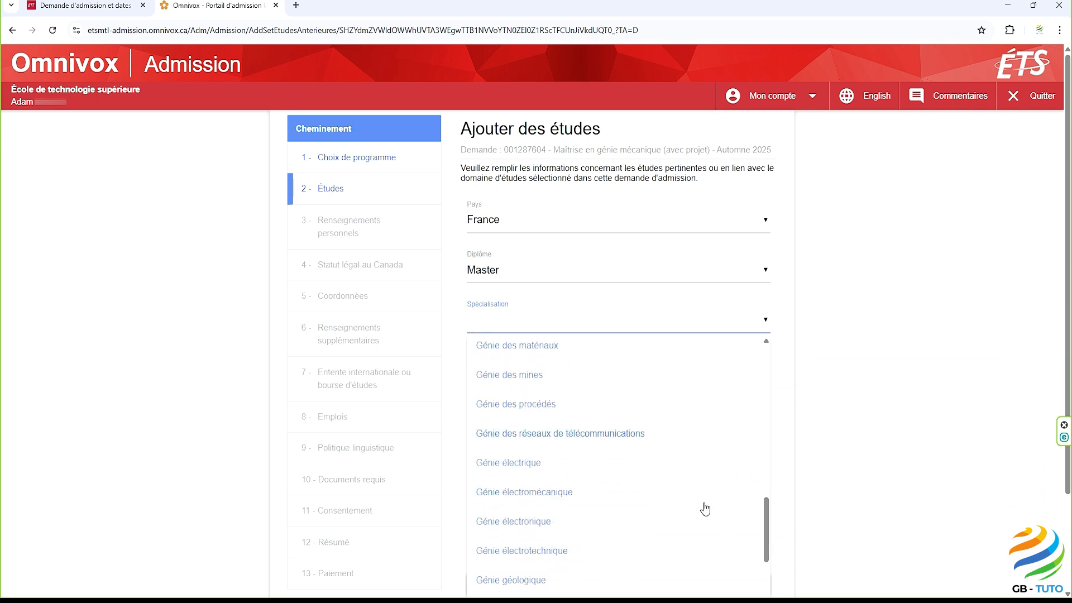
pyautogui.scroll(-2, 704, 509)
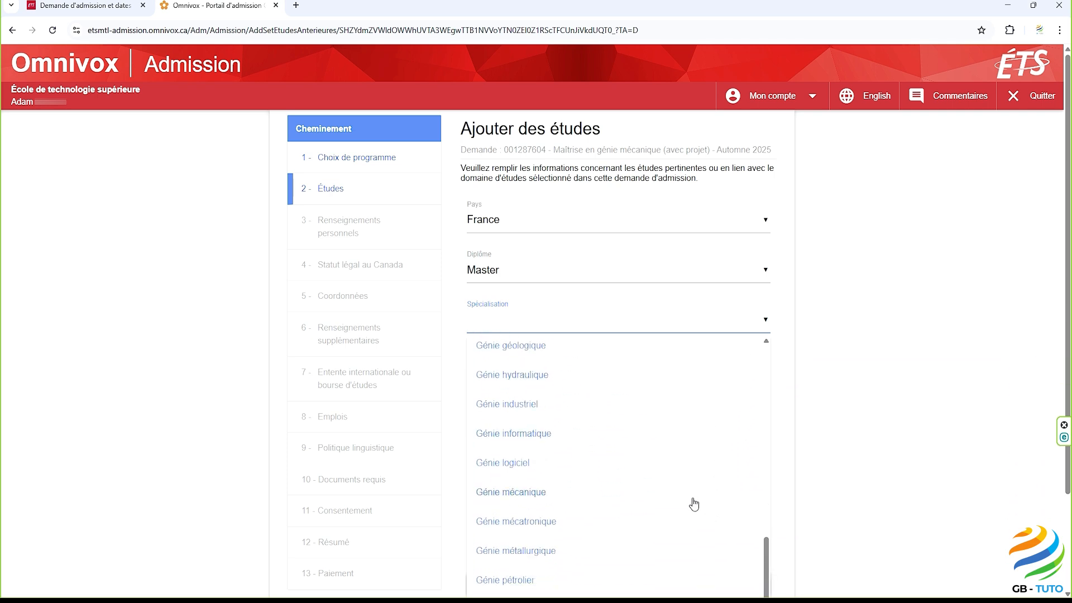
pyautogui.click(693, 505)
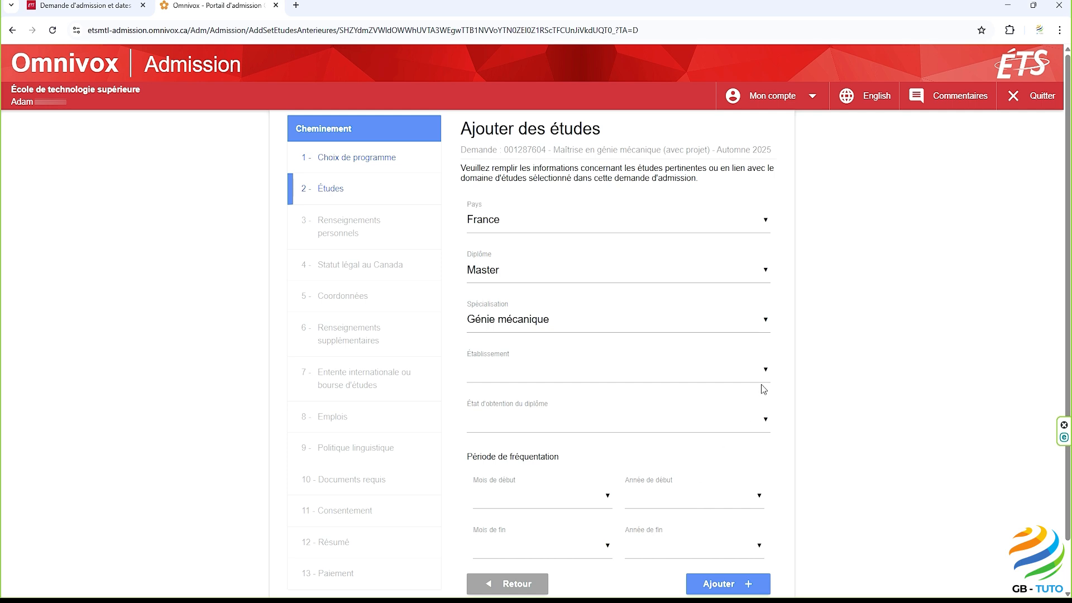
# Step: Set the institution to Université Paris-Saclay and the diploma status to À obtenir (en voie d'obtention)
pyautogui.click(766, 370)
pyautogui.write('Sa')
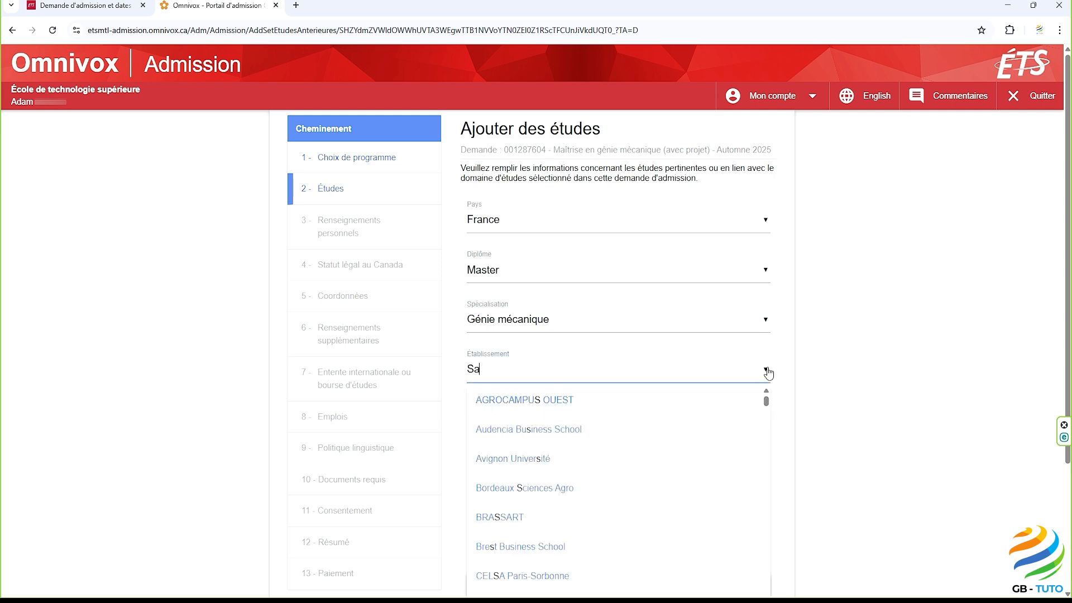
pyautogui.write('c')
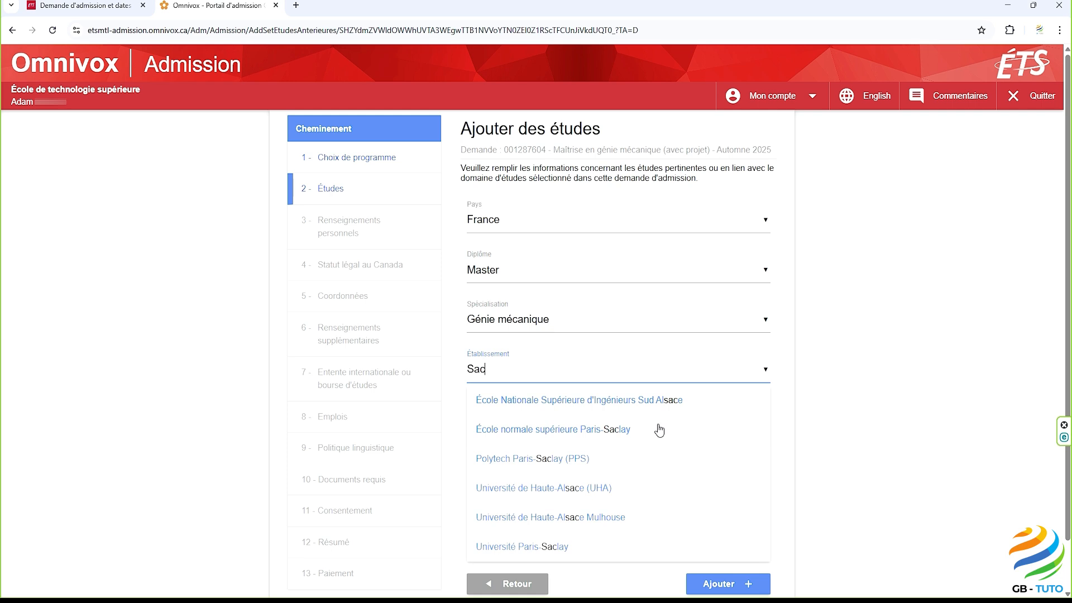
pyautogui.click(609, 547)
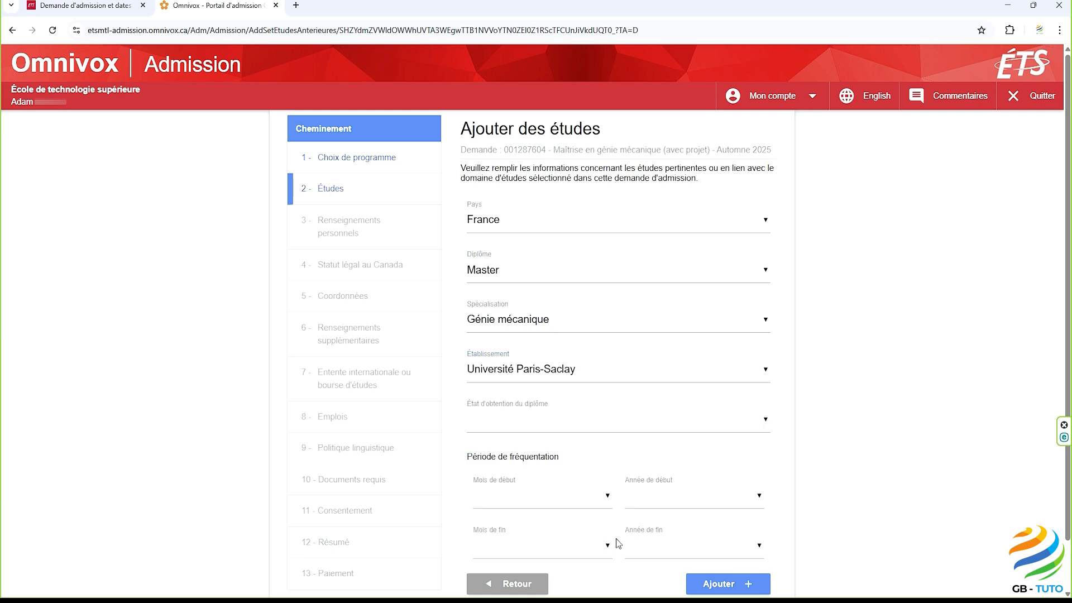
pyautogui.click(765, 425)
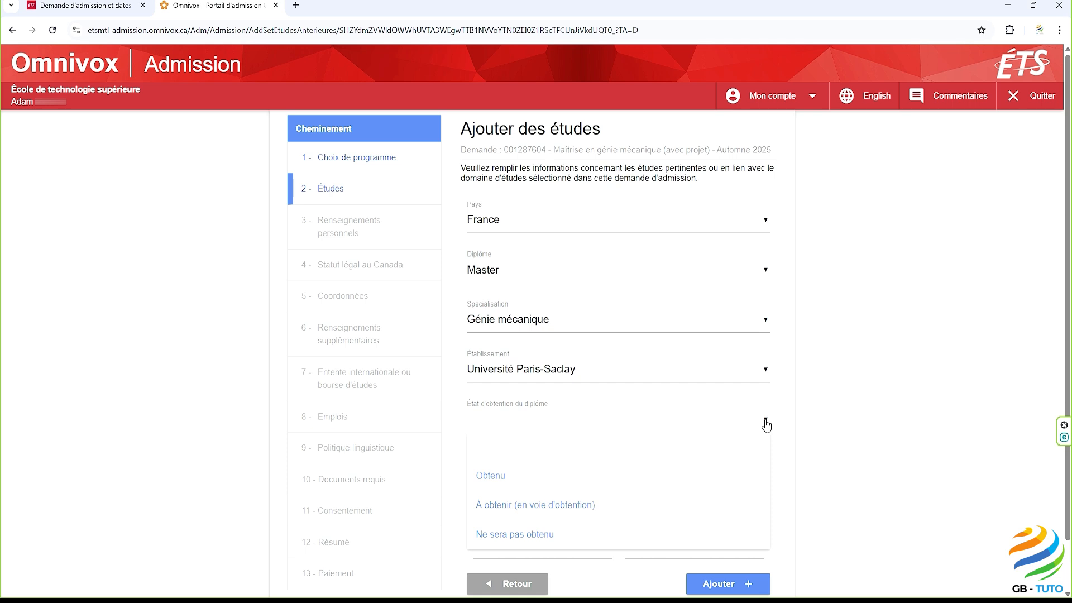
pyautogui.click(684, 506)
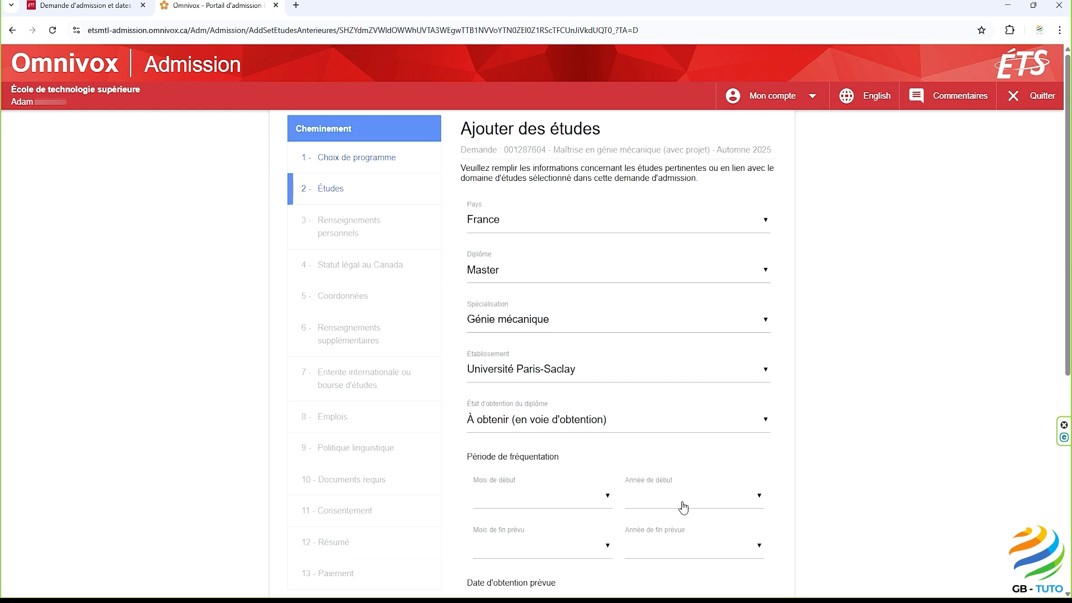
# Step: Set the attendance period of the Master studies from Septembre 2019 to Juillet 2025
pyautogui.click(609, 498)
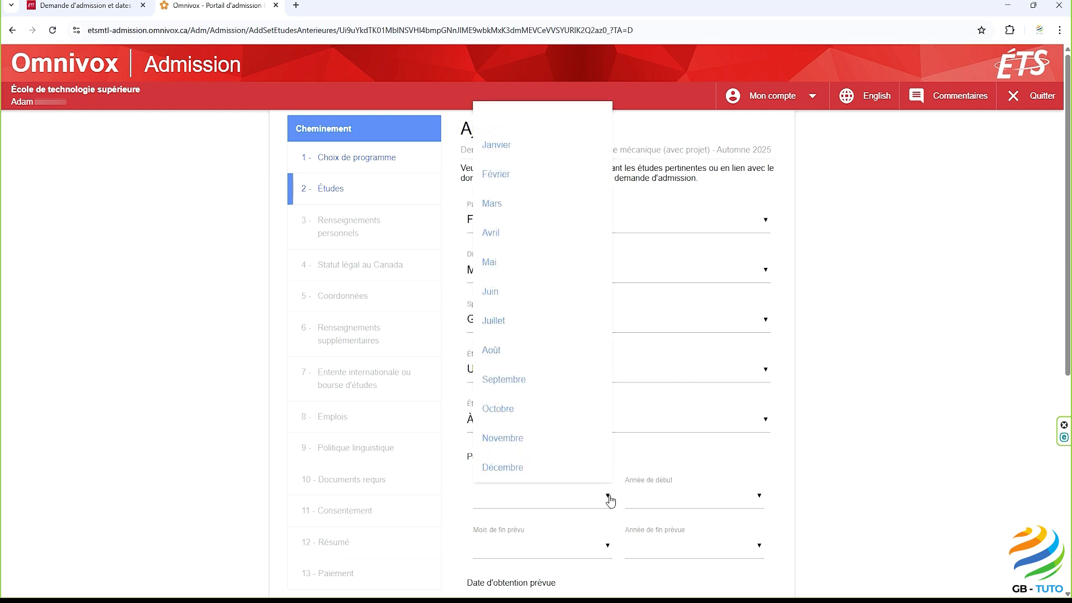
pyautogui.click(544, 380)
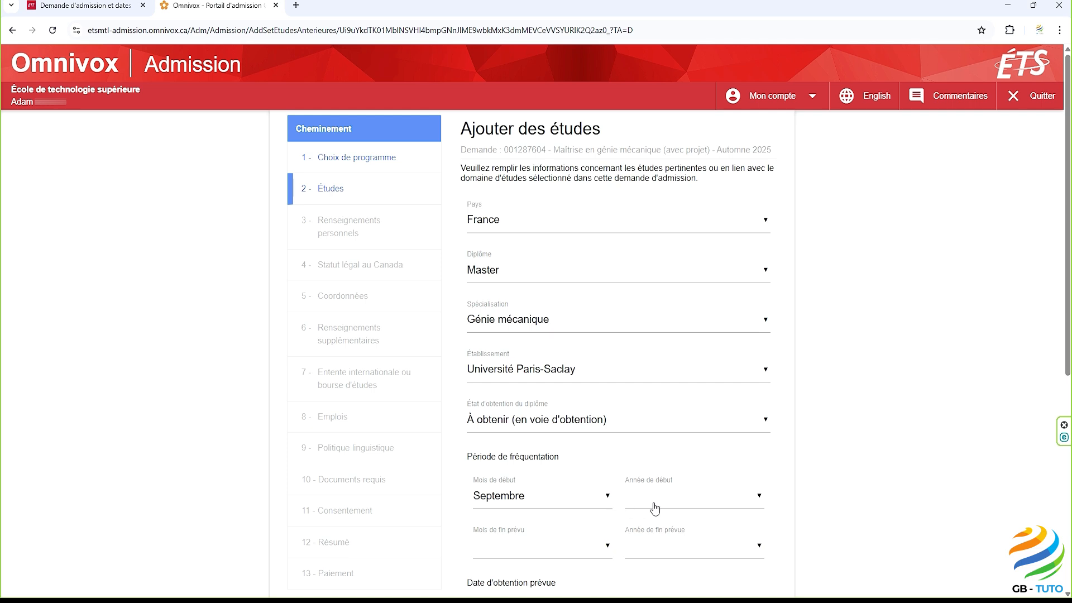
pyautogui.click(763, 502)
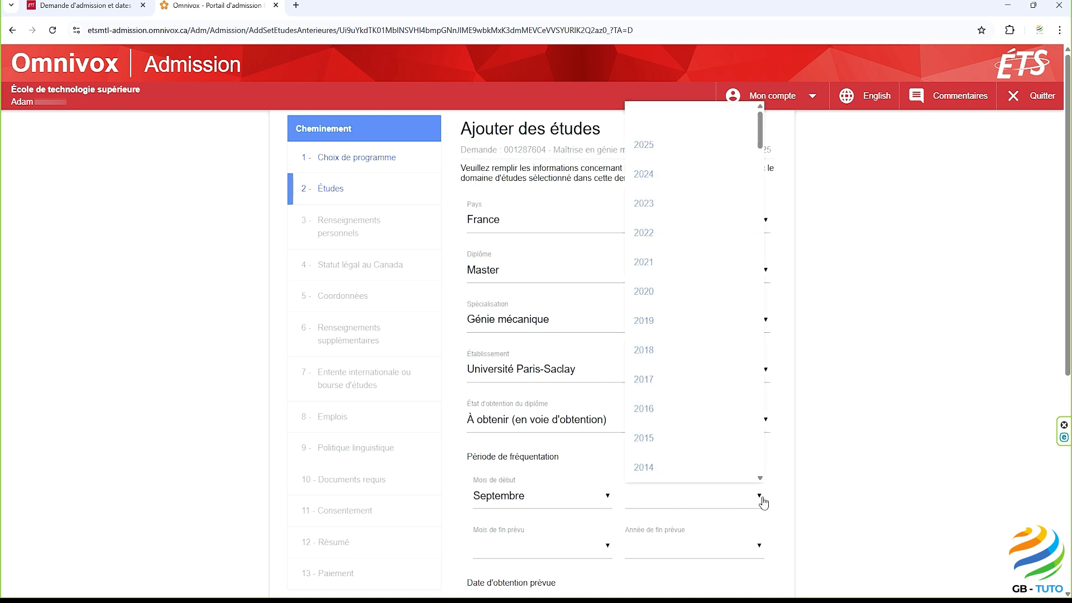
pyautogui.click(689, 328)
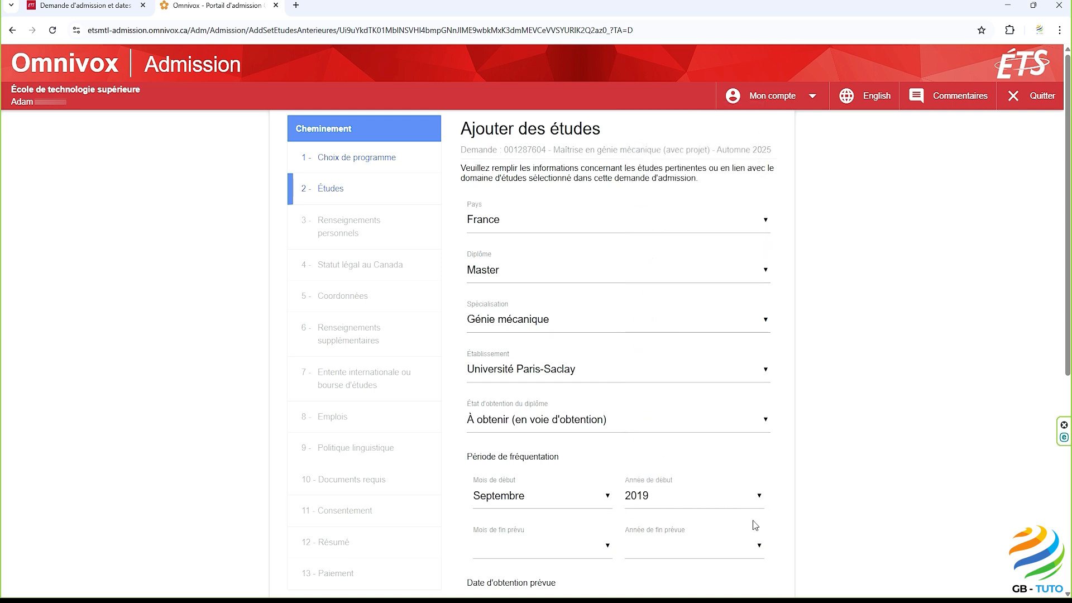
pyautogui.click(609, 547)
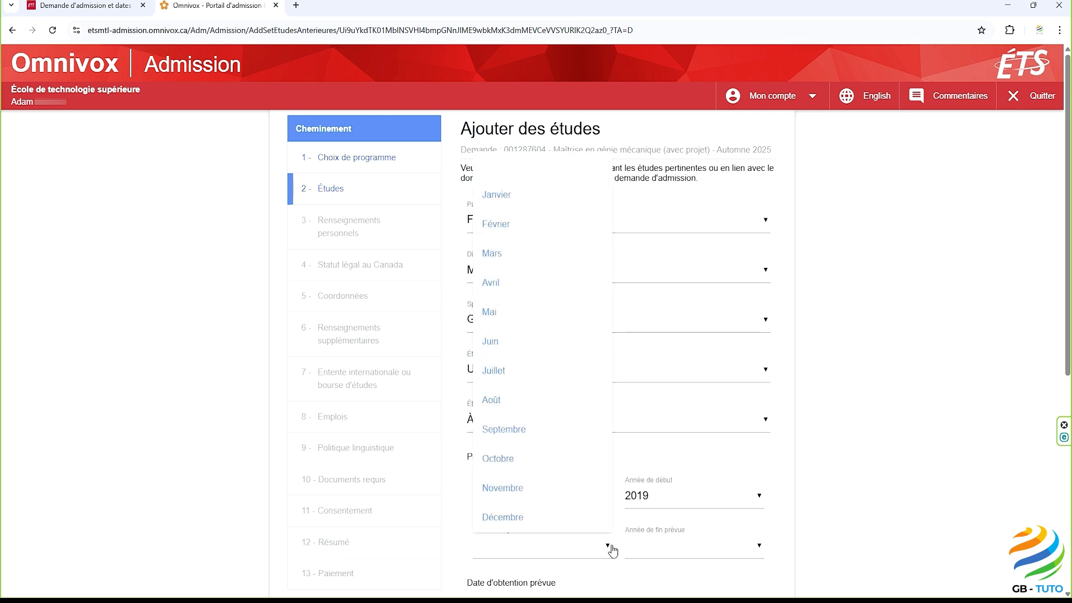
pyautogui.click(567, 381)
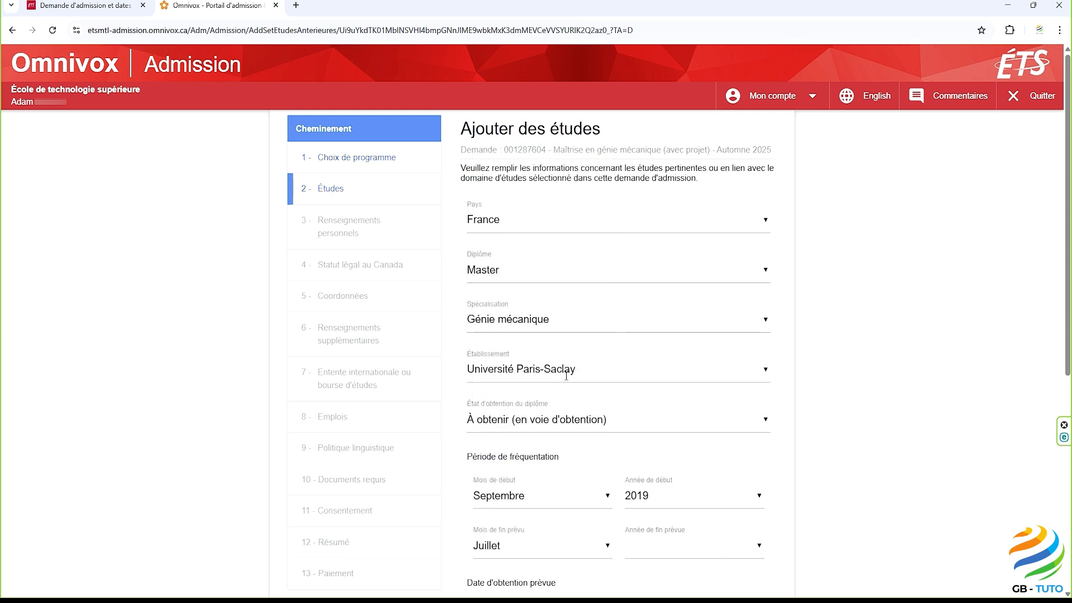
pyautogui.click(760, 552)
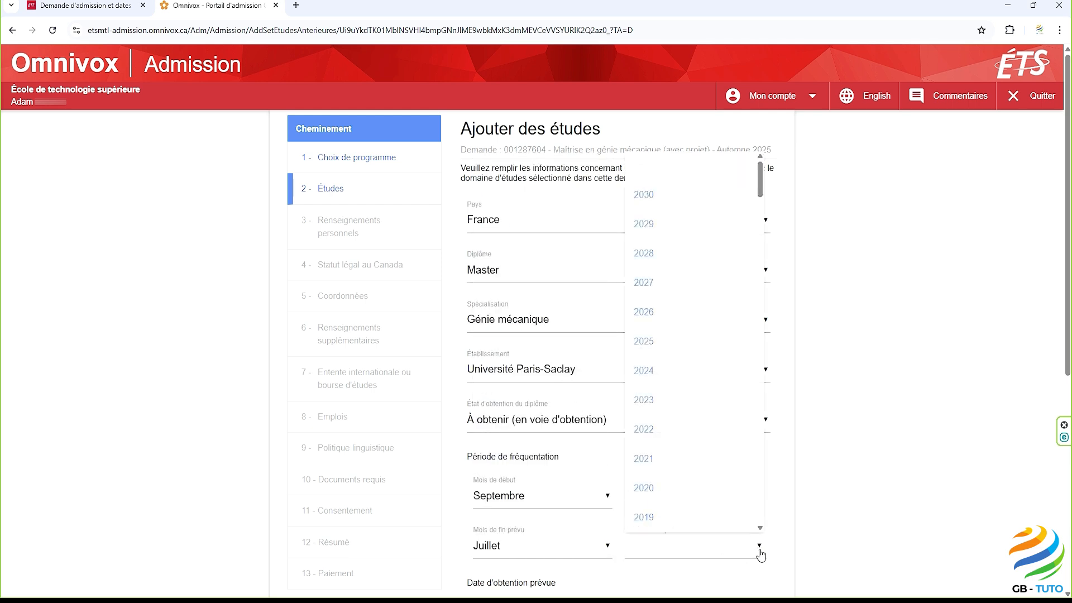
pyautogui.click(681, 351)
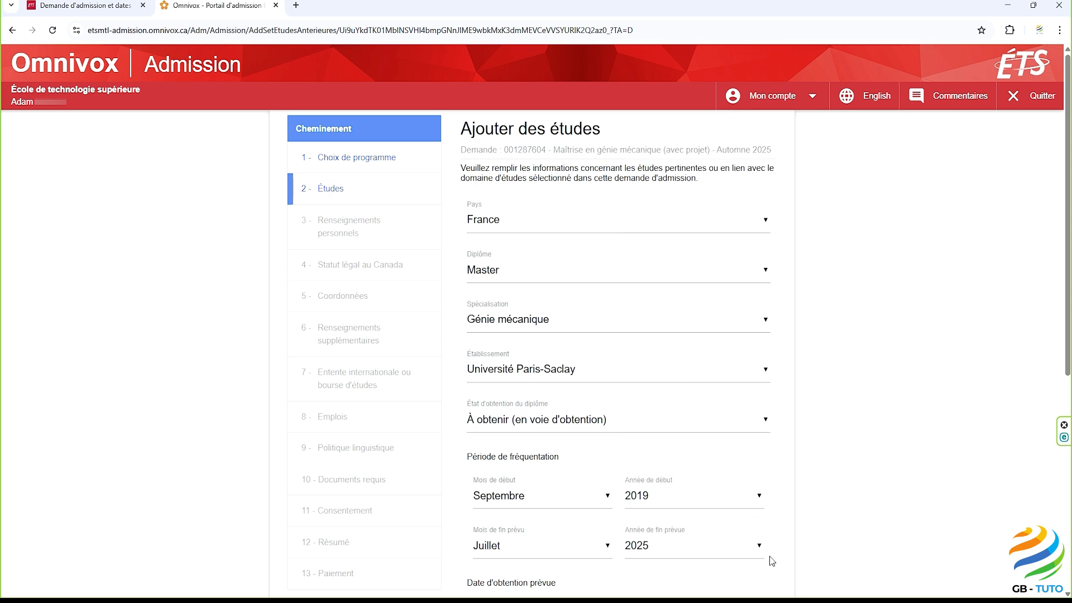
# Step: Set the expected date of obtaining the Master diploma to Juillet 2025
pyautogui.scroll(-2, 772, 561)
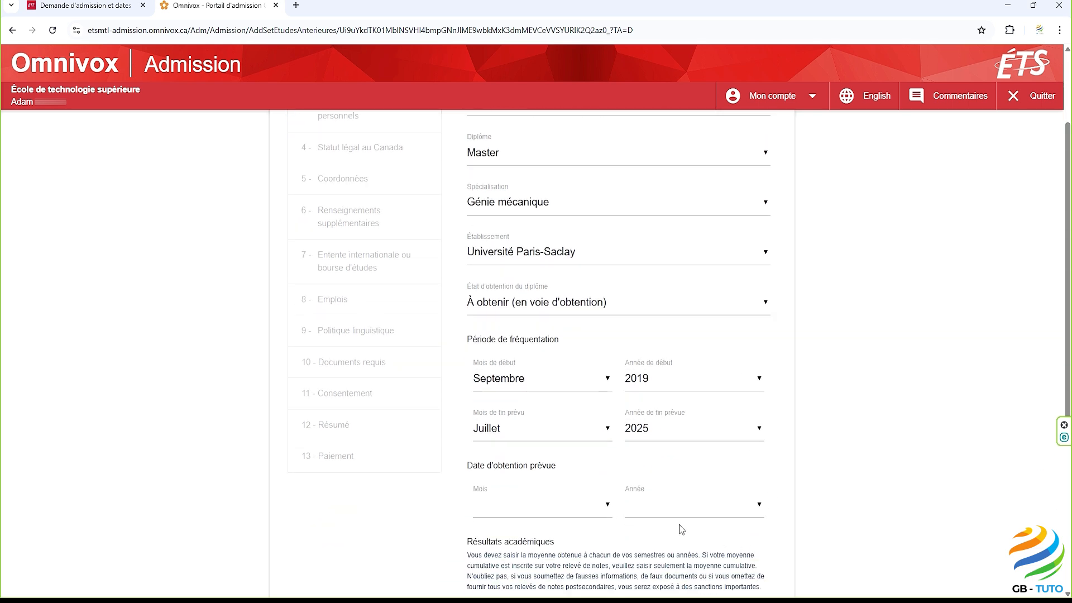
pyautogui.click(605, 511)
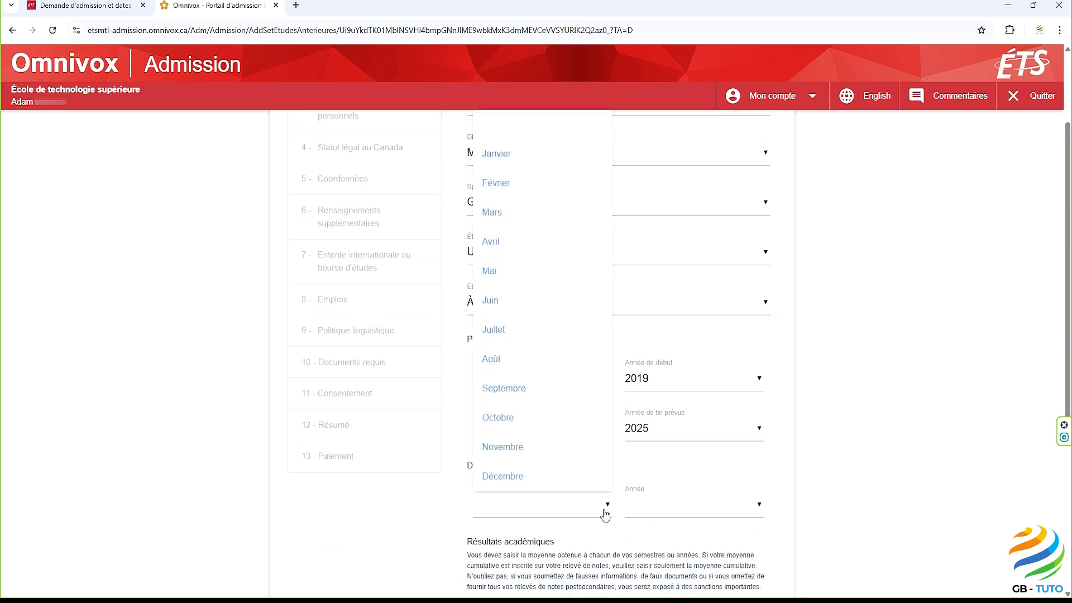
pyautogui.click(541, 333)
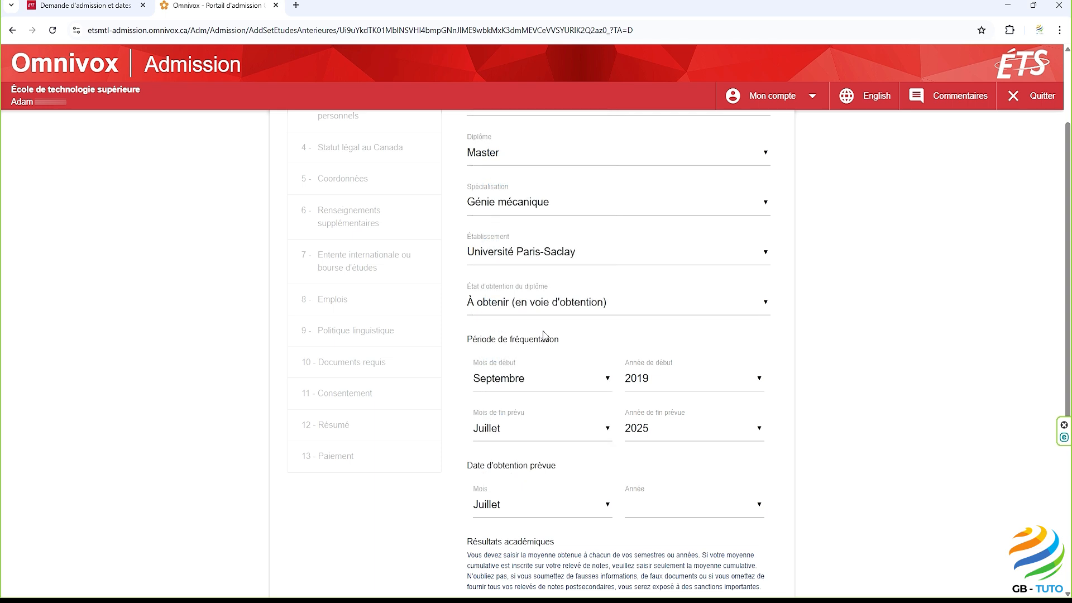
pyautogui.click(762, 505)
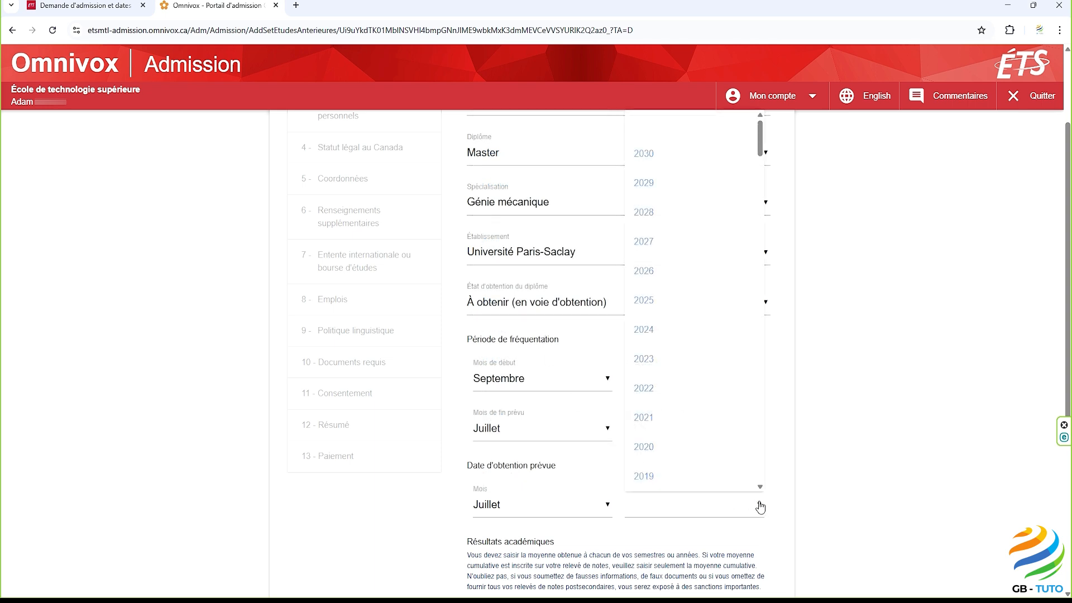
pyautogui.click(688, 306)
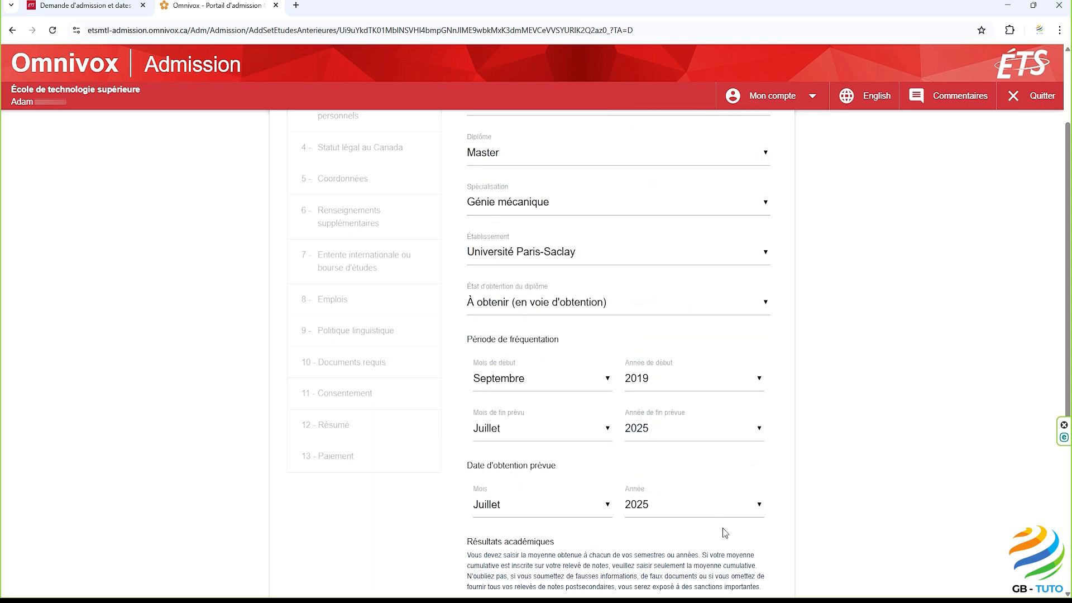
# Step: Enter 13.46, 12.32, 13.75 and 13.11 as averages 1 to 4 of the academic results and add the studies
pyautogui.scroll(-3, 722, 527)
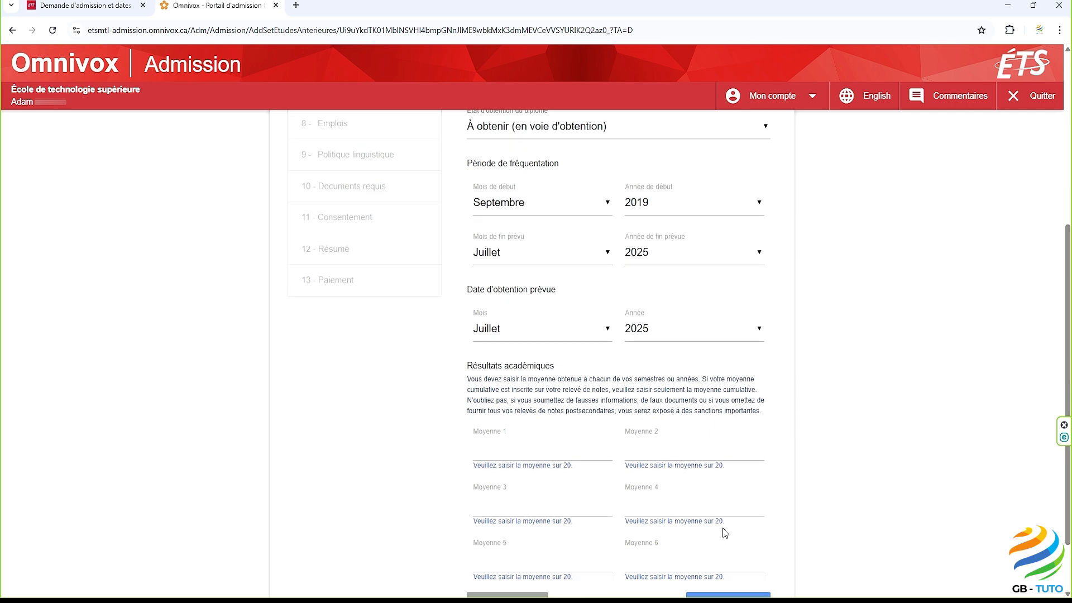
pyautogui.scroll(-1, 724, 531)
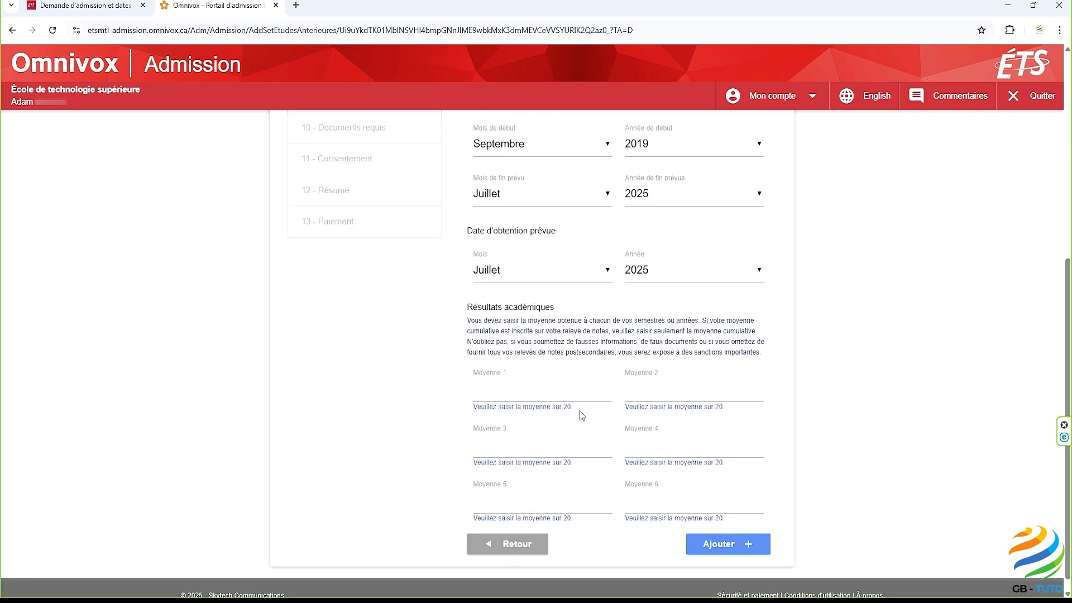
pyautogui.click(509, 393)
pyautogui.write('13.46')
pyautogui.click(630, 394)
pyautogui.write('12.32')
pyautogui.click(505, 443)
pyautogui.write('13.75')
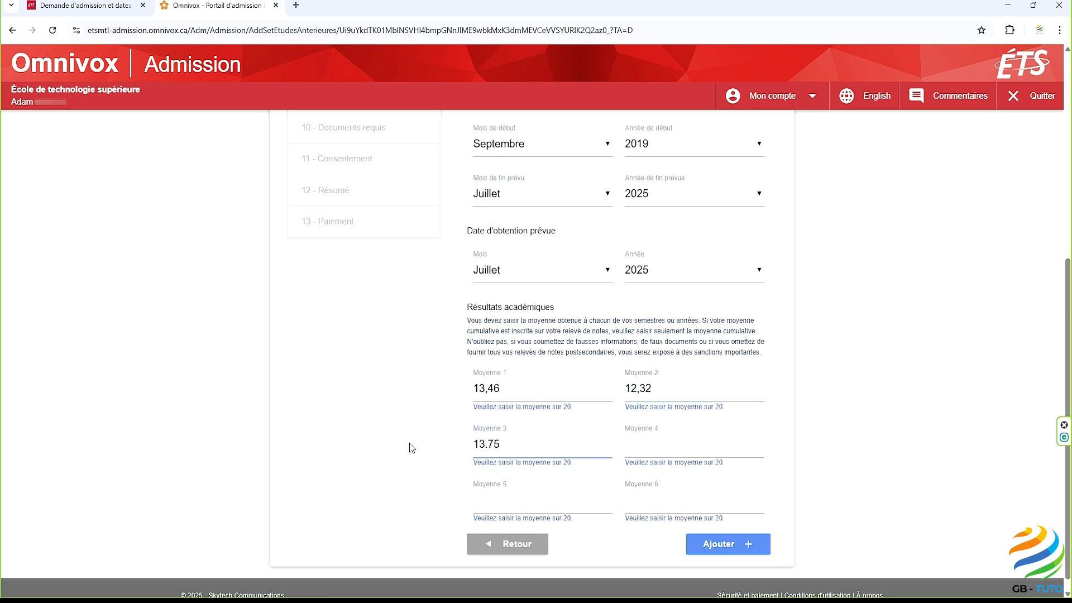
pyautogui.click(648, 445)
pyautogui.write('13.11')
pyautogui.click(720, 544)
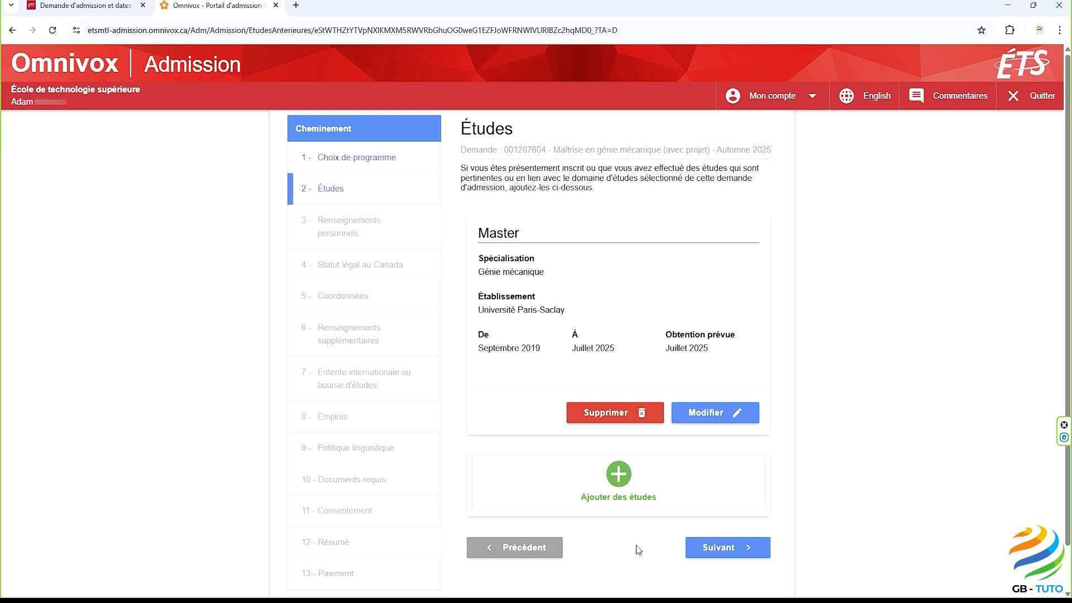
# Step: Continue to the personal information section and enter the applicant's date of birth
pyautogui.click(712, 548)
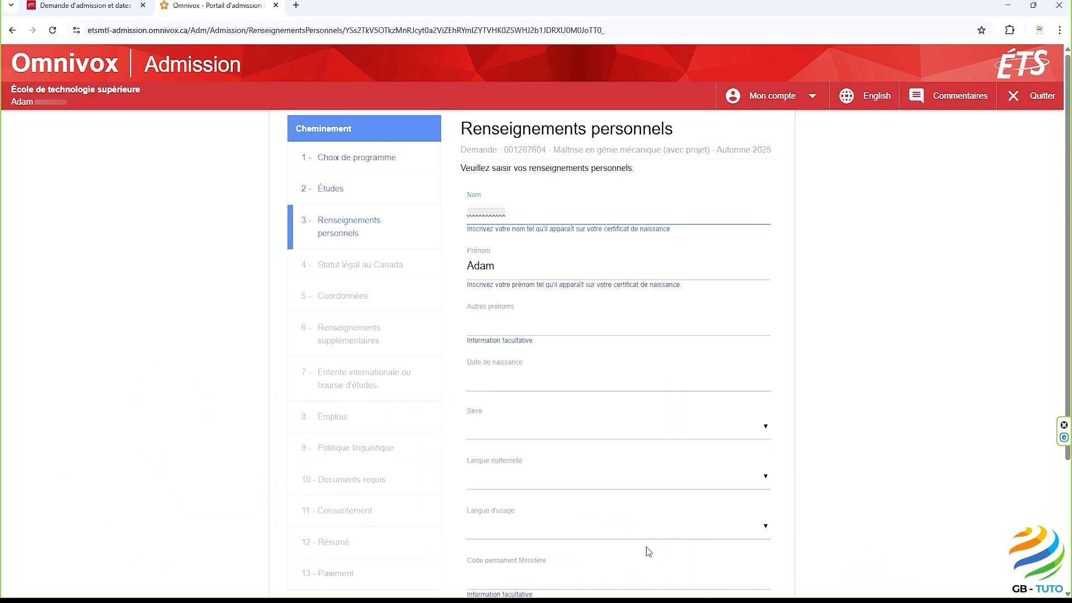
pyautogui.click(493, 330)
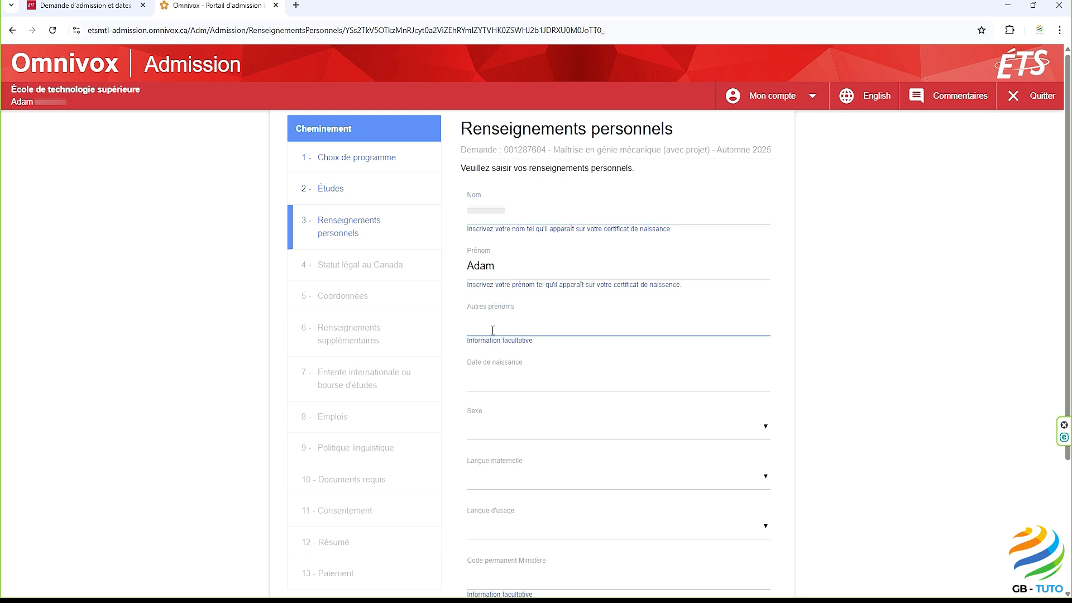
pyautogui.click(492, 385)
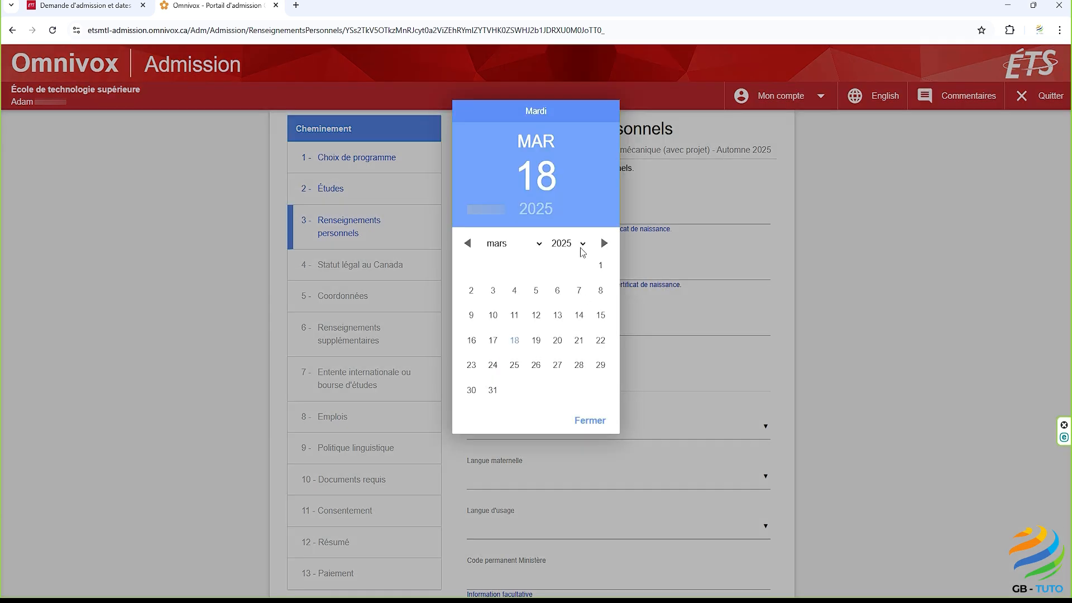
pyautogui.click(582, 246)
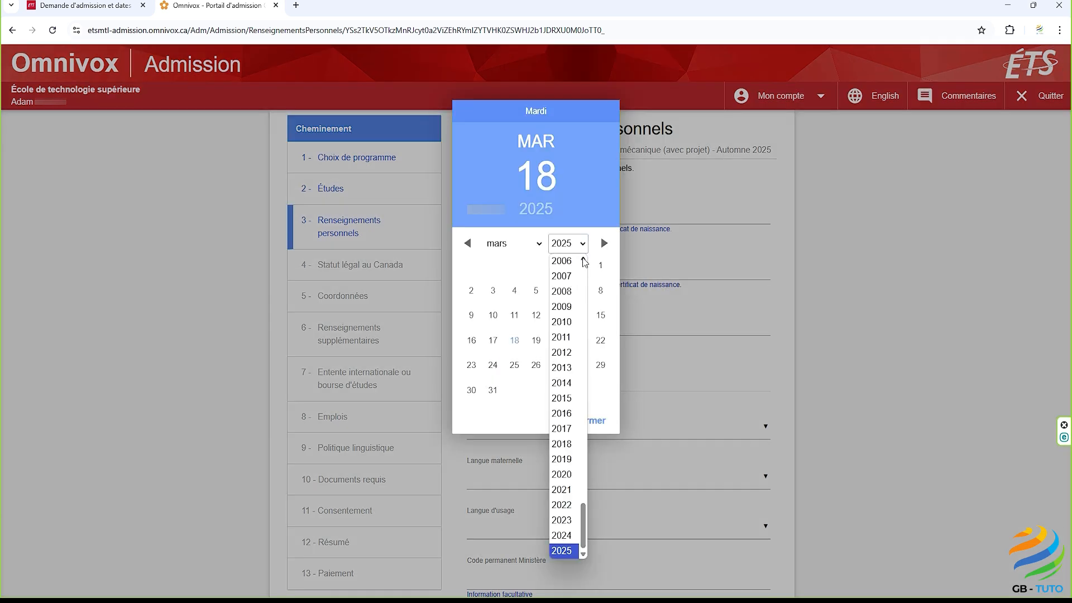
pyautogui.click(583, 259)
pyautogui.click(582, 259)
pyautogui.click(583, 259)
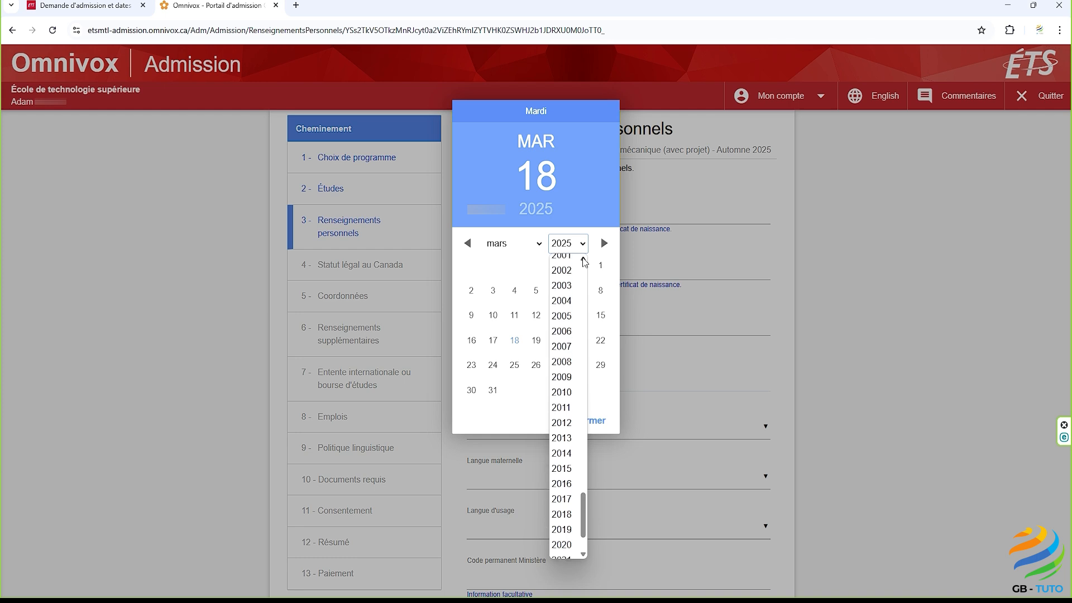
pyautogui.click(583, 259)
pyautogui.click(565, 307)
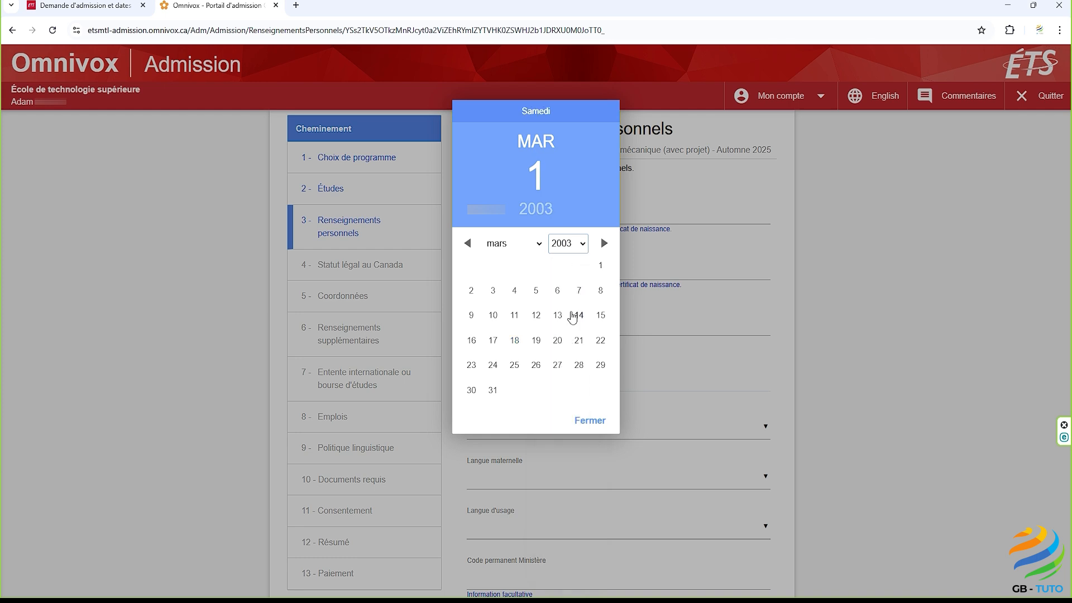
pyautogui.click(539, 246)
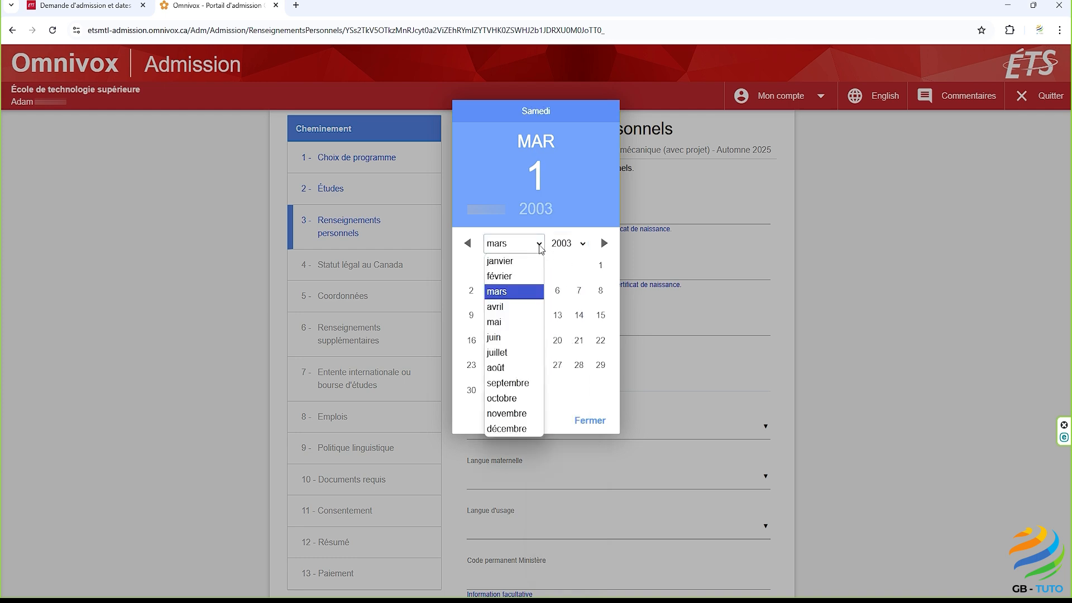
pyautogui.click(521, 306)
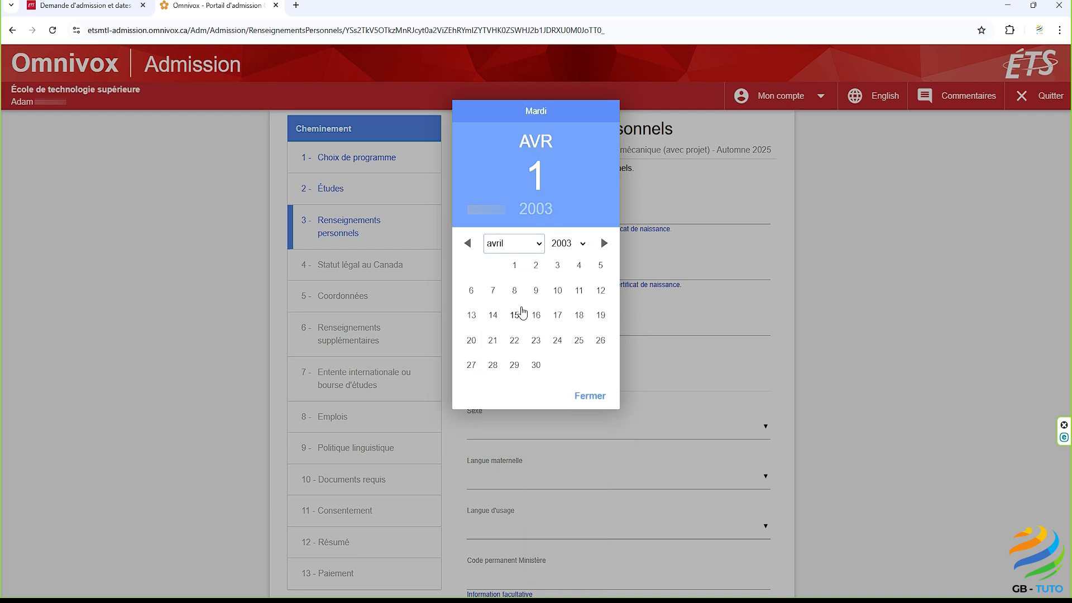
pyautogui.click(492, 291)
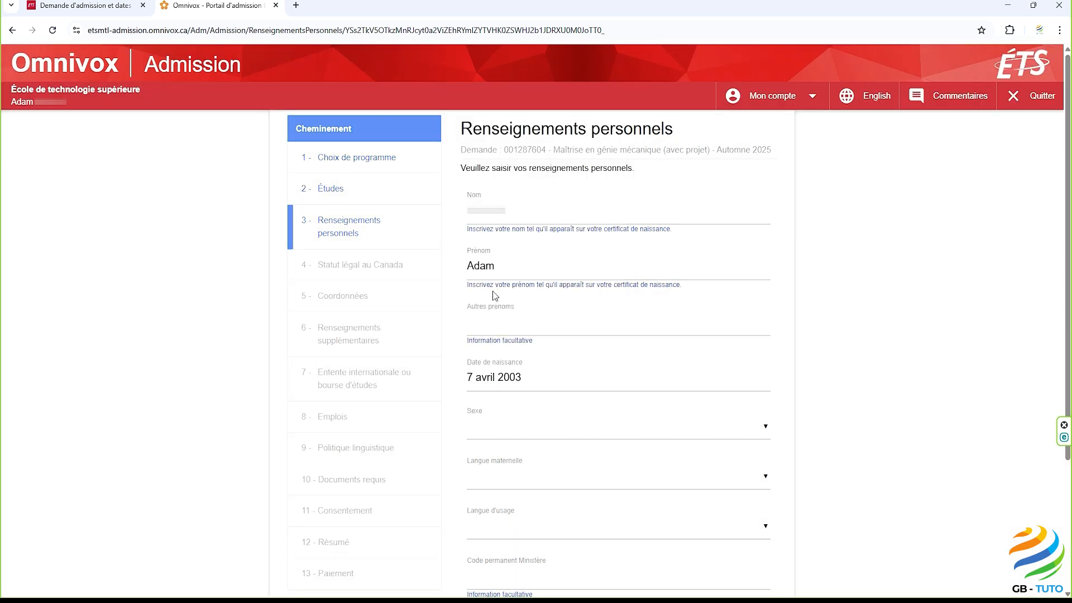
# Step: Set the sex to Masculin and both the mother tongue and the language of use to Français
pyautogui.click(653, 427)
pyautogui.click(571, 519)
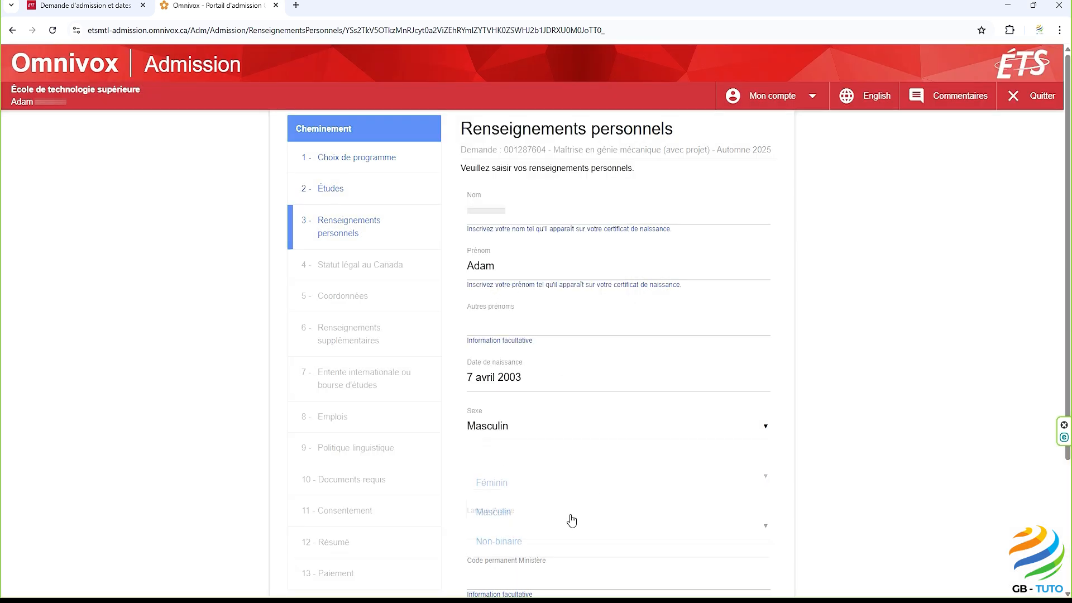
pyautogui.click(567, 478)
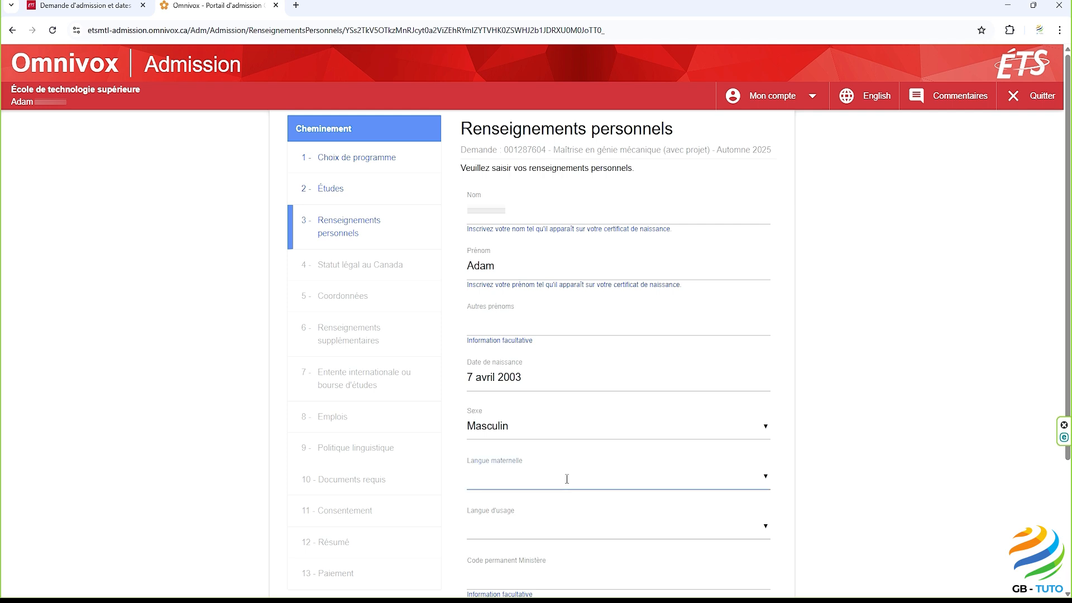
pyautogui.click(766, 478)
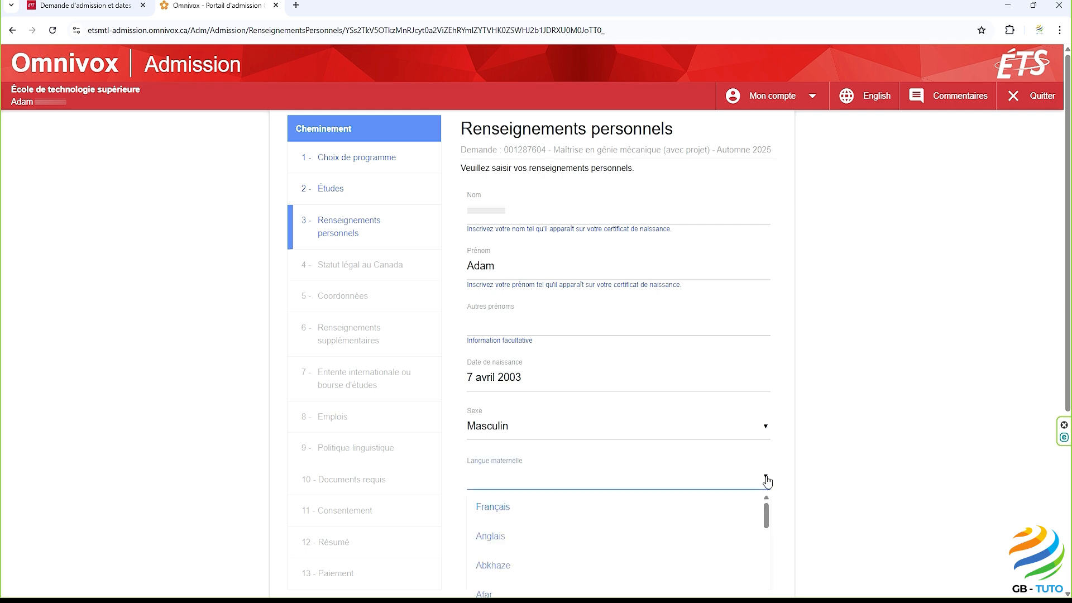
pyautogui.click(529, 506)
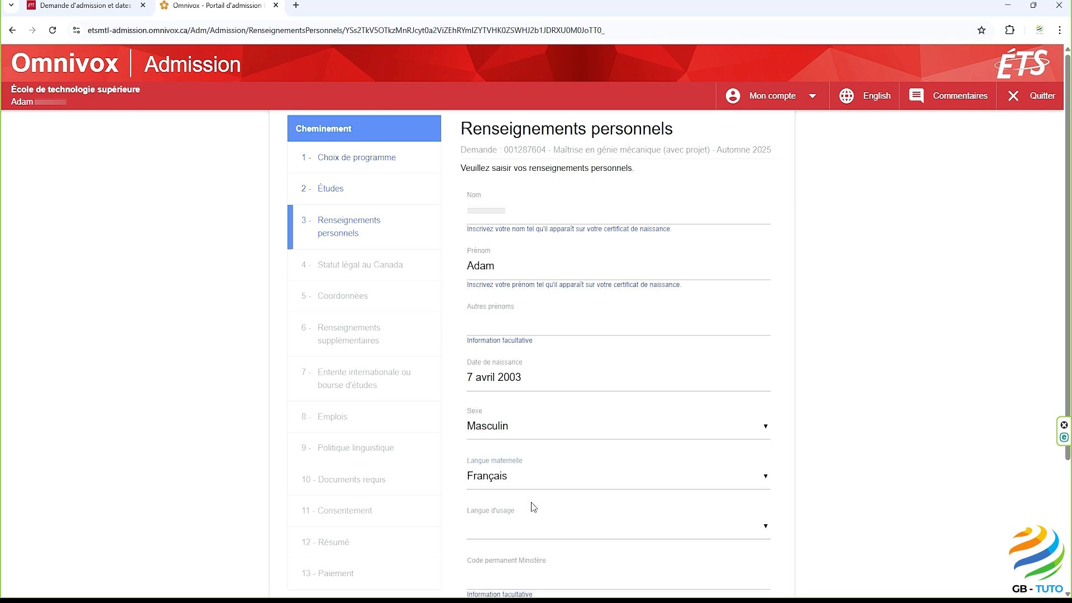
pyautogui.click(767, 531)
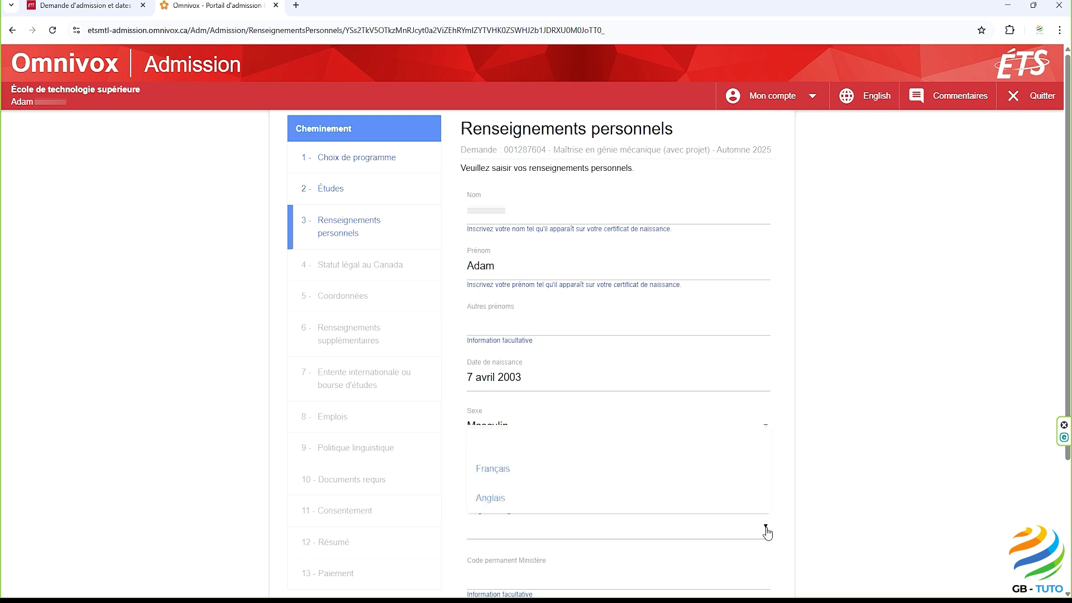
pyautogui.click(629, 479)
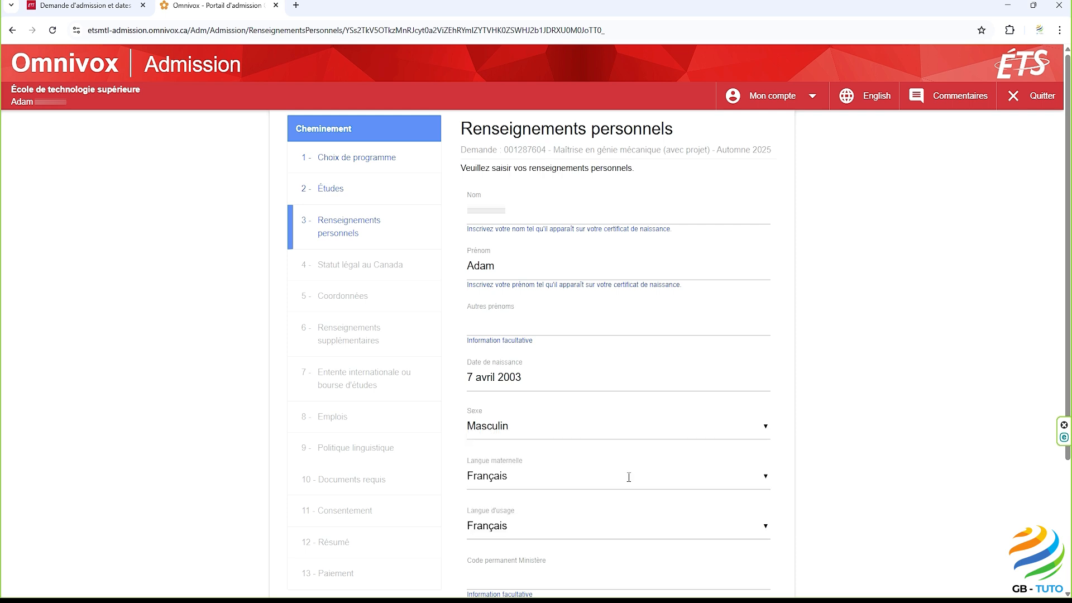
# Step: Leave the optional Ministère and ÉTS permanent codes blank and continue to the Statut légal au Canada section
pyautogui.scroll(-2, 675, 510)
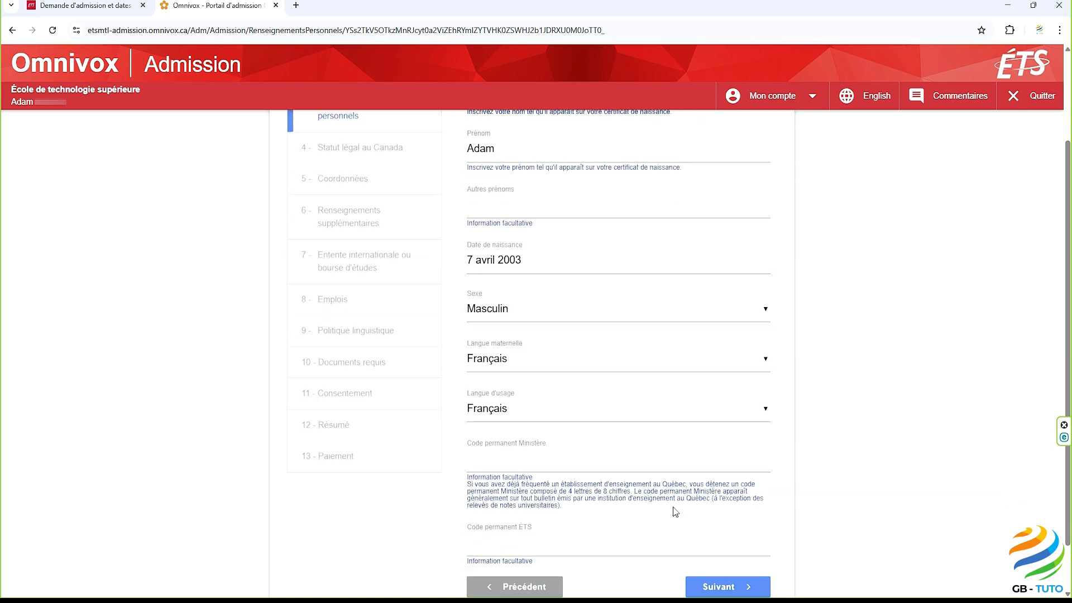
pyautogui.scroll(-1, 675, 512)
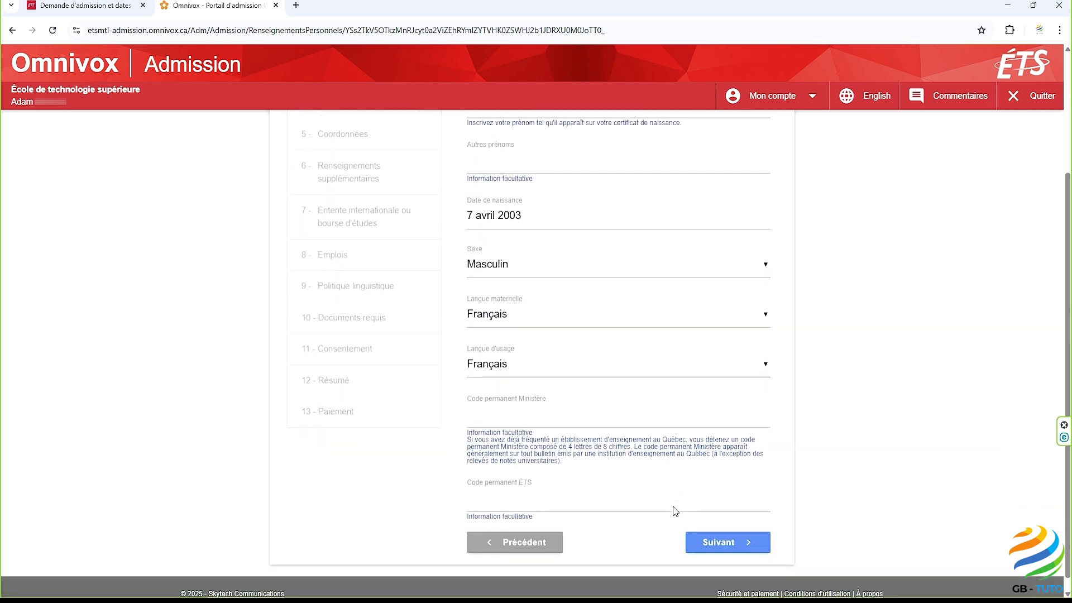
pyautogui.click(559, 411)
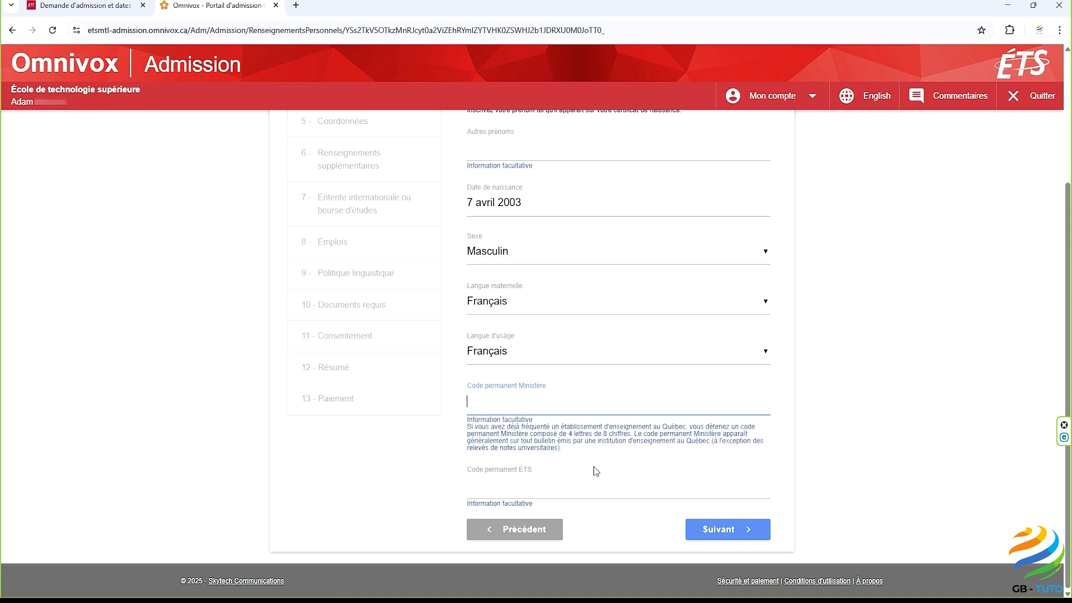
pyautogui.click(584, 490)
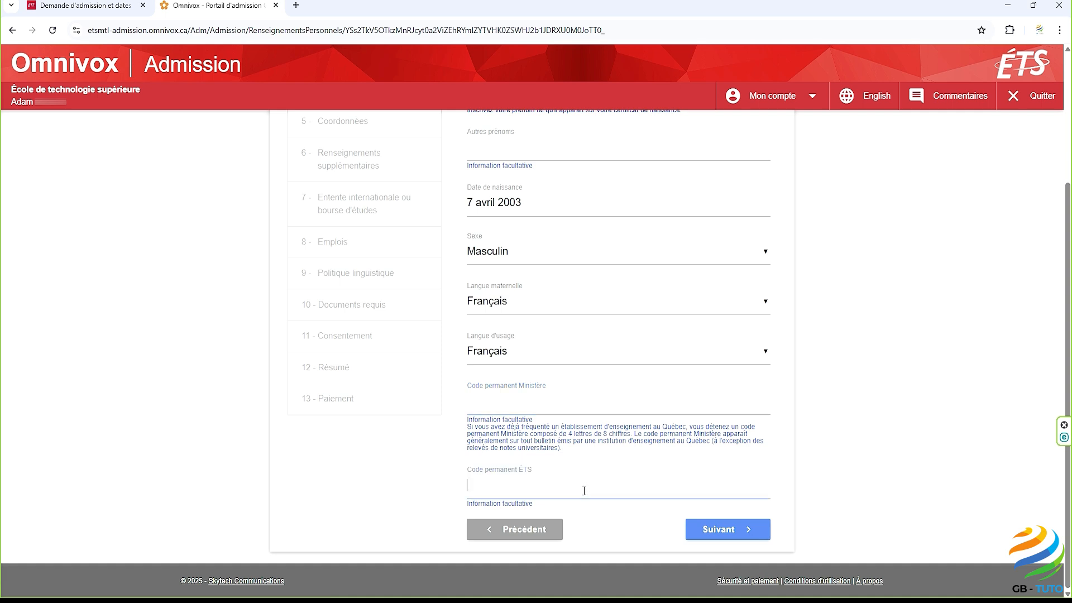
pyautogui.click(721, 528)
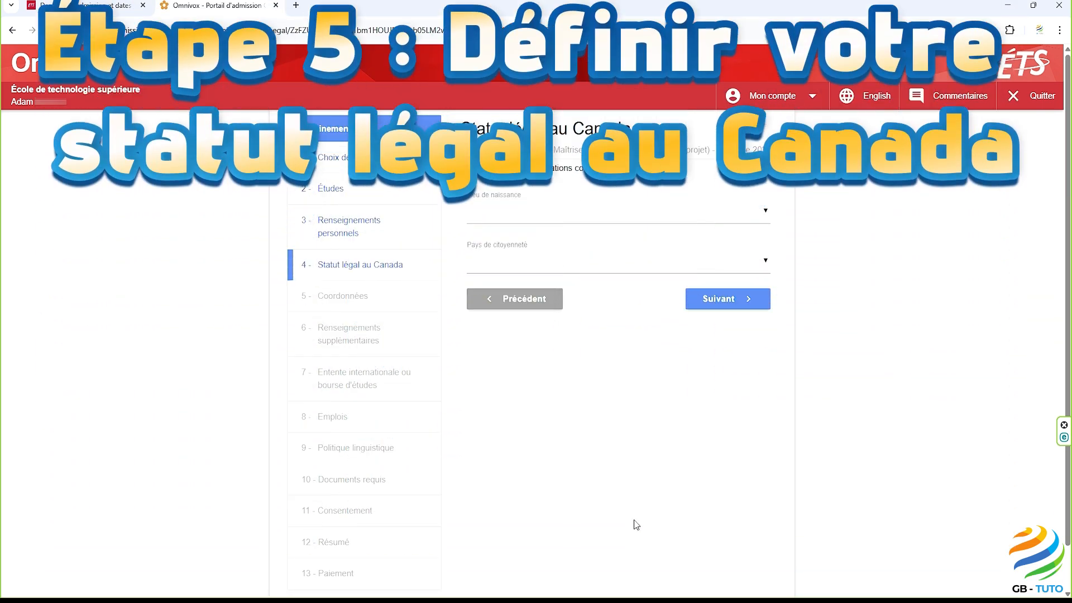
# Step: Set the place of birth to Étranger and the legal status in Canada to Permis d'études
pyautogui.click(765, 220)
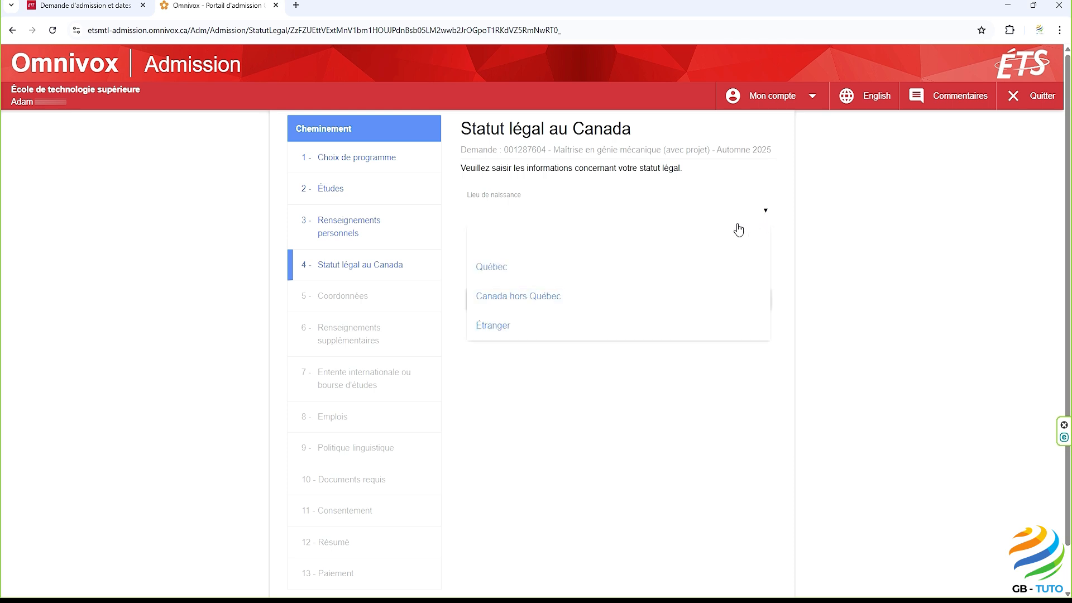
pyautogui.click(572, 335)
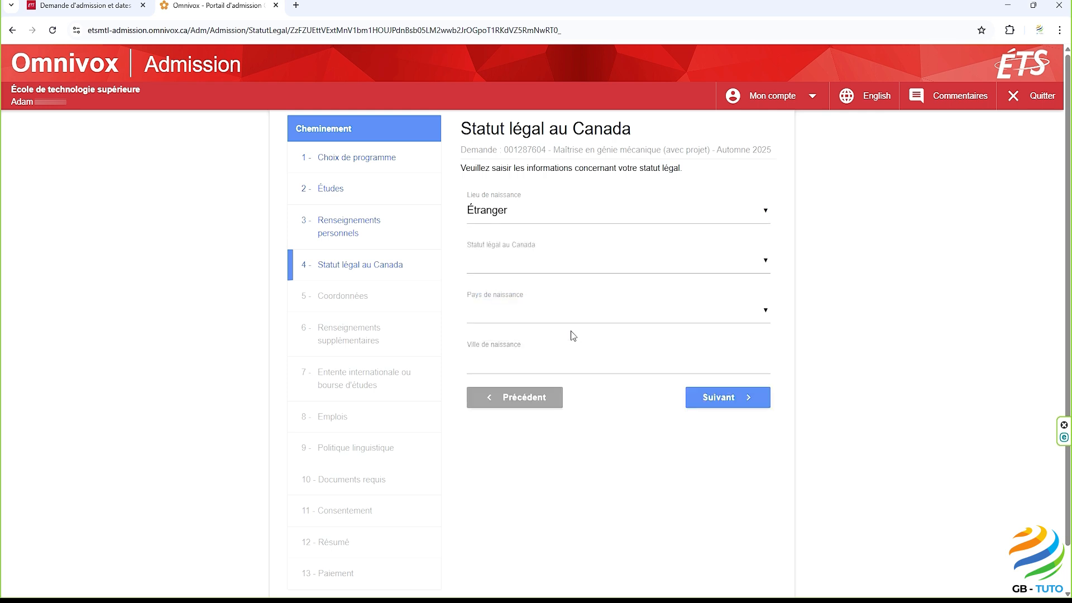
pyautogui.click(764, 267)
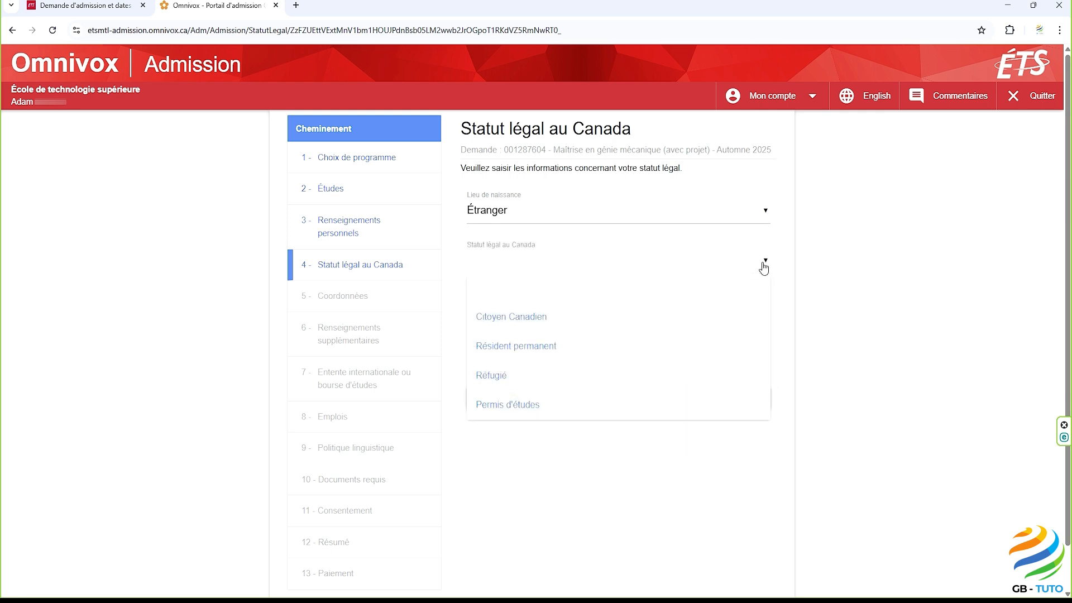
pyautogui.click(559, 412)
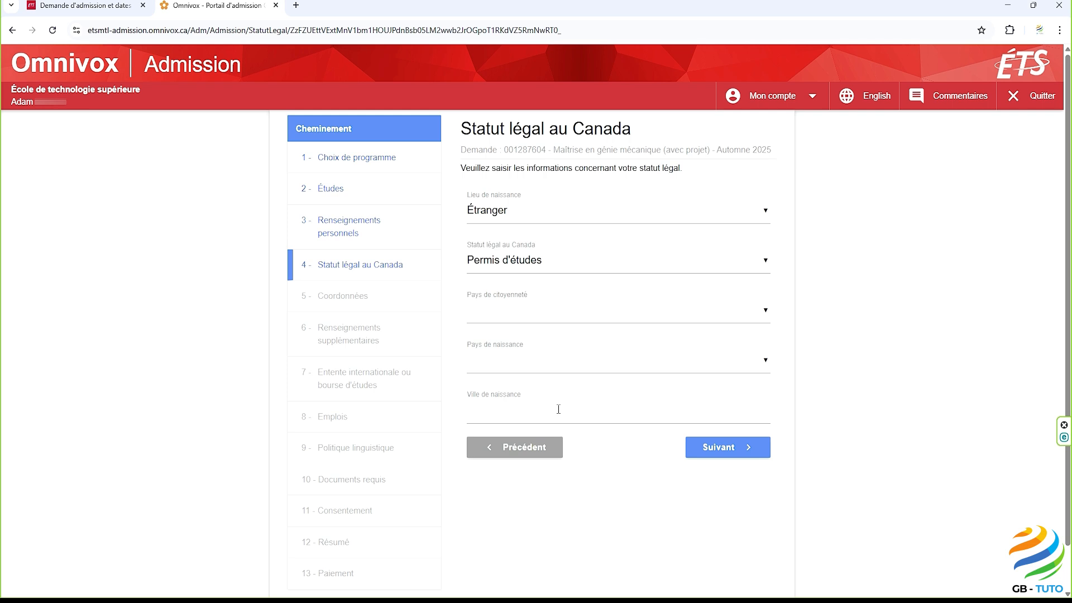
# Step: Set both the country of citizenship and the country of birth to France
pyautogui.click(766, 310)
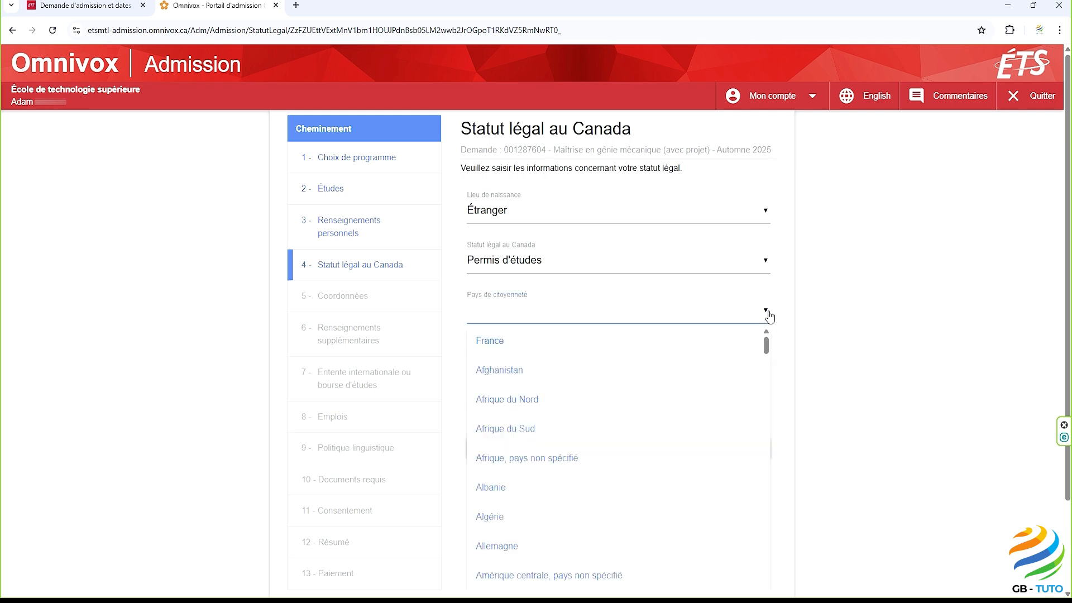
pyautogui.click(529, 346)
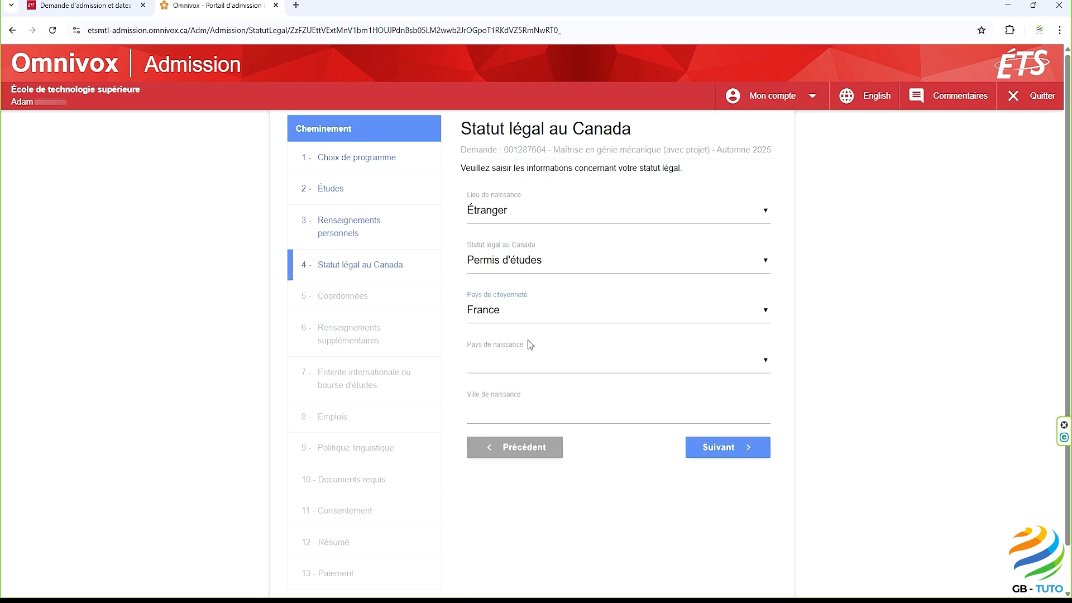
pyautogui.click(765, 360)
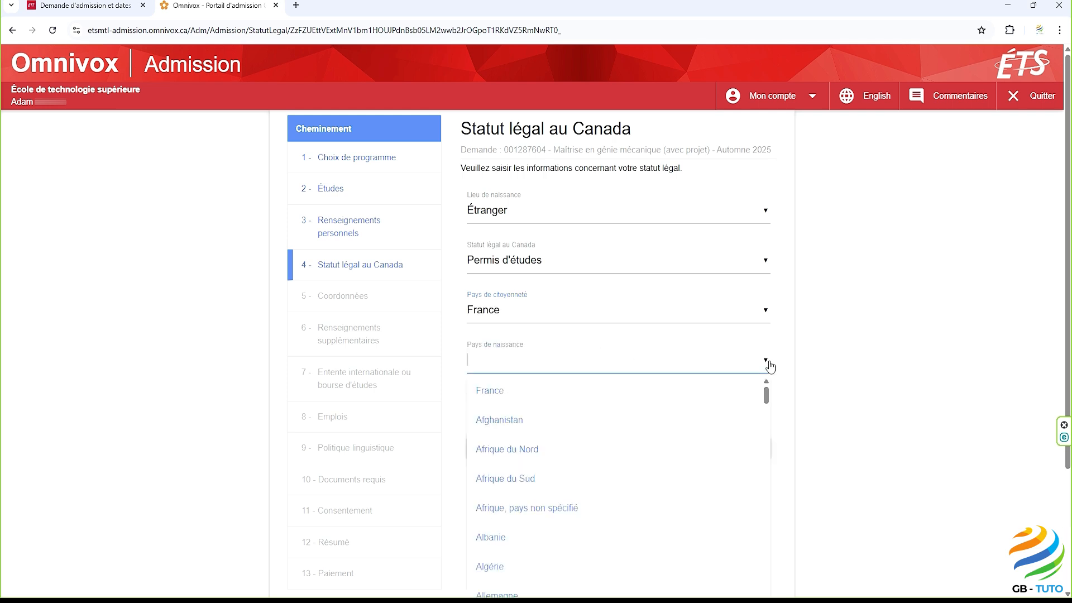
pyautogui.click(687, 398)
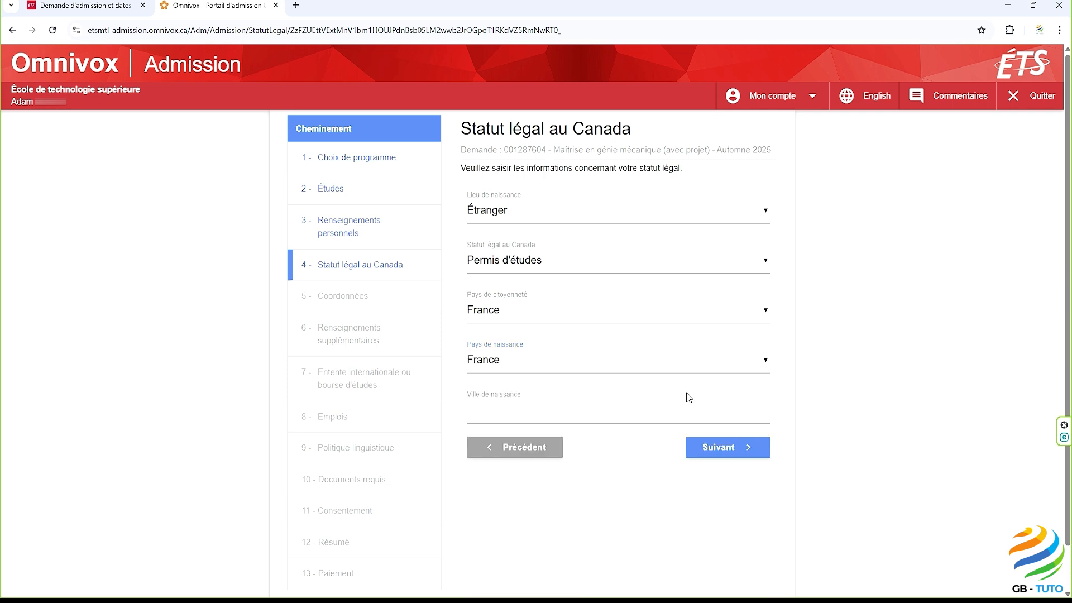
# Step: Enter Paris as the city of birth and continue to the Coordonnées section
pyautogui.click(517, 410)
pyautogui.write('Par')
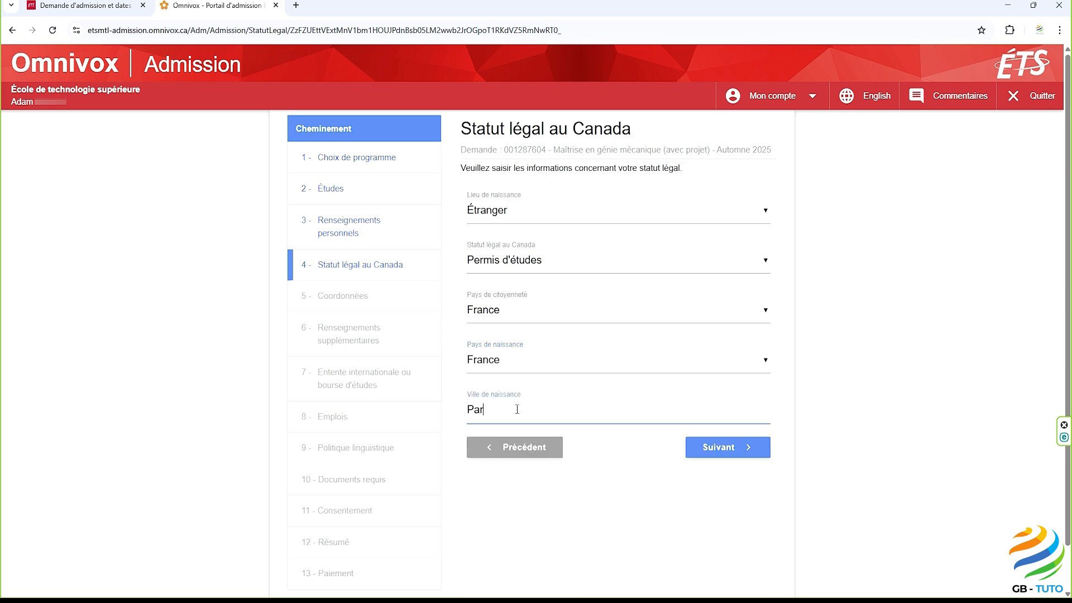
pyautogui.write('is')
pyautogui.click(718, 447)
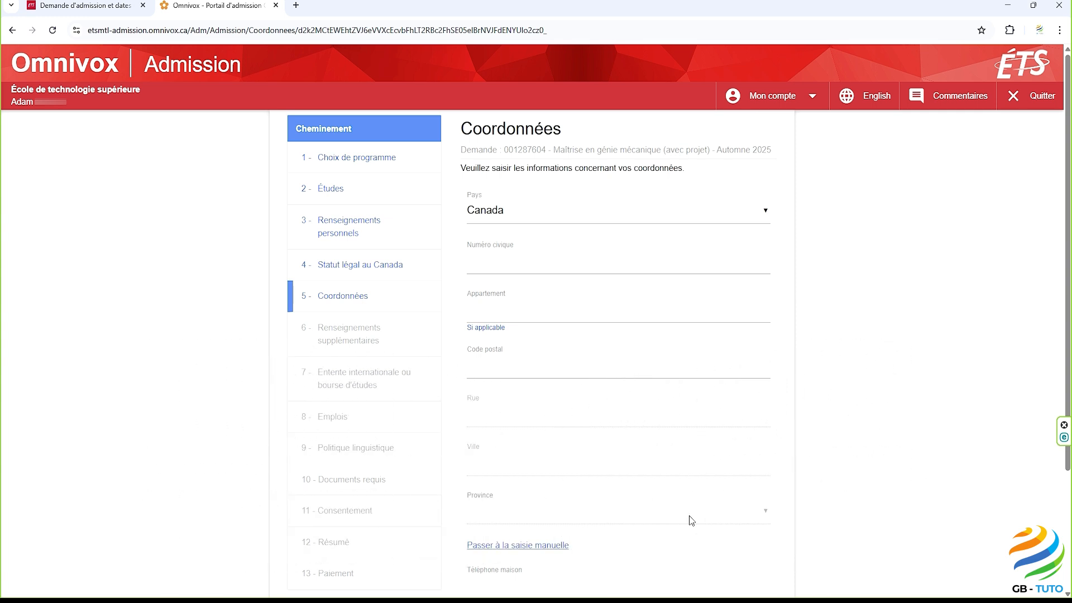
# Step: Set the address country to France and fill in the applicant's civic number, apartment and street
pyautogui.click(766, 216)
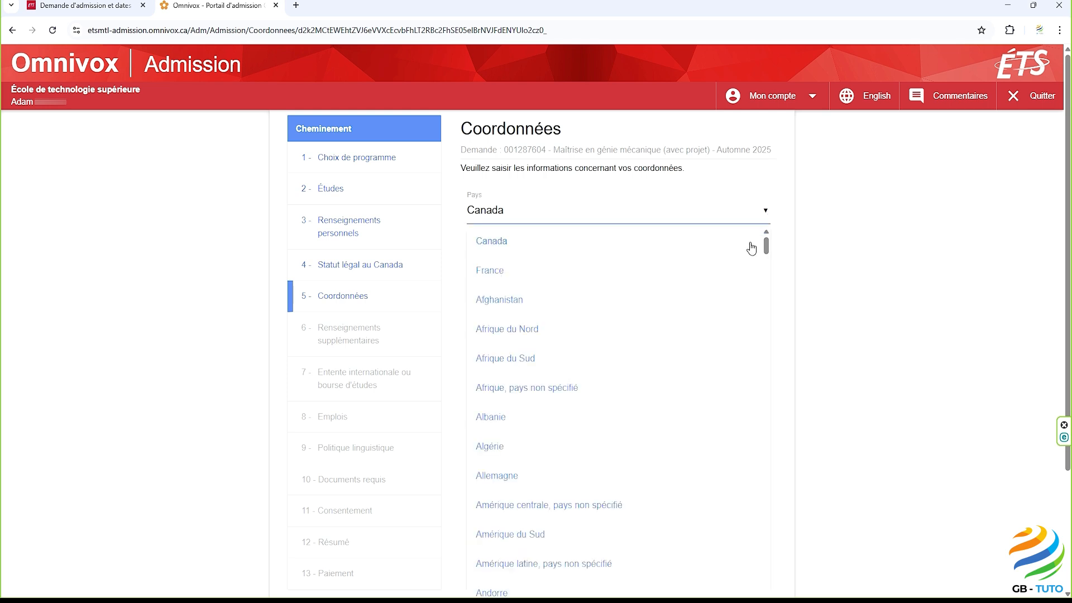
pyautogui.click(733, 271)
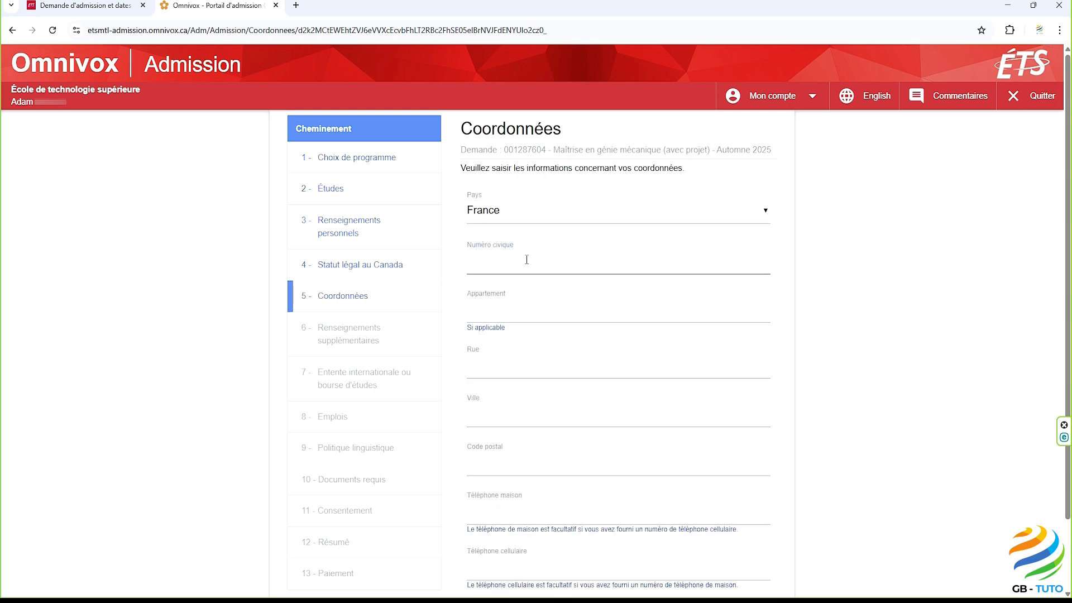
pyautogui.write('186')
pyautogui.press('Tab')
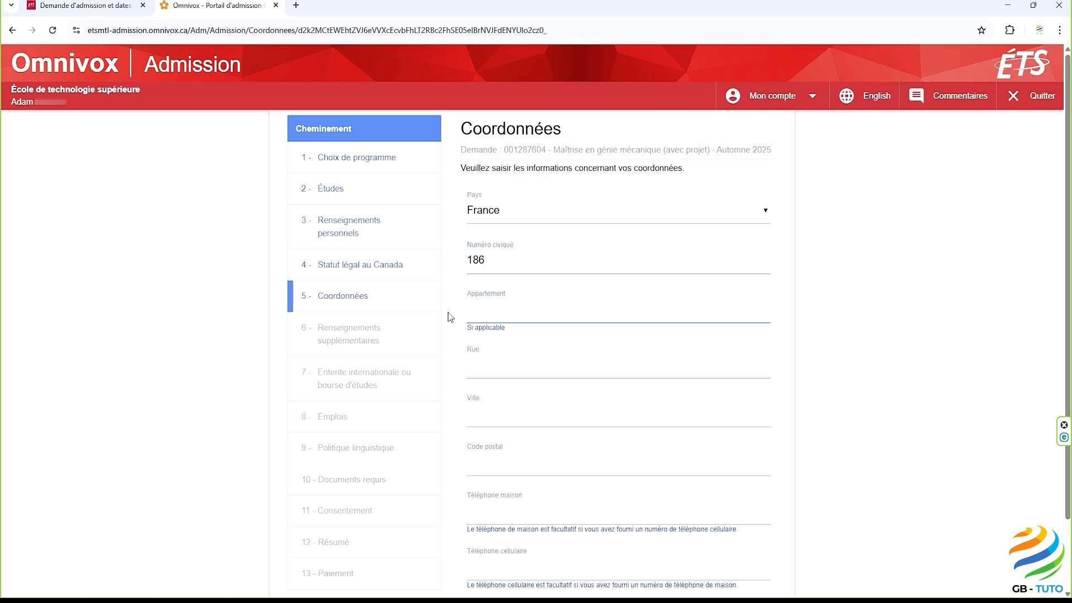
pyautogui.write('13')
pyautogui.click(475, 364)
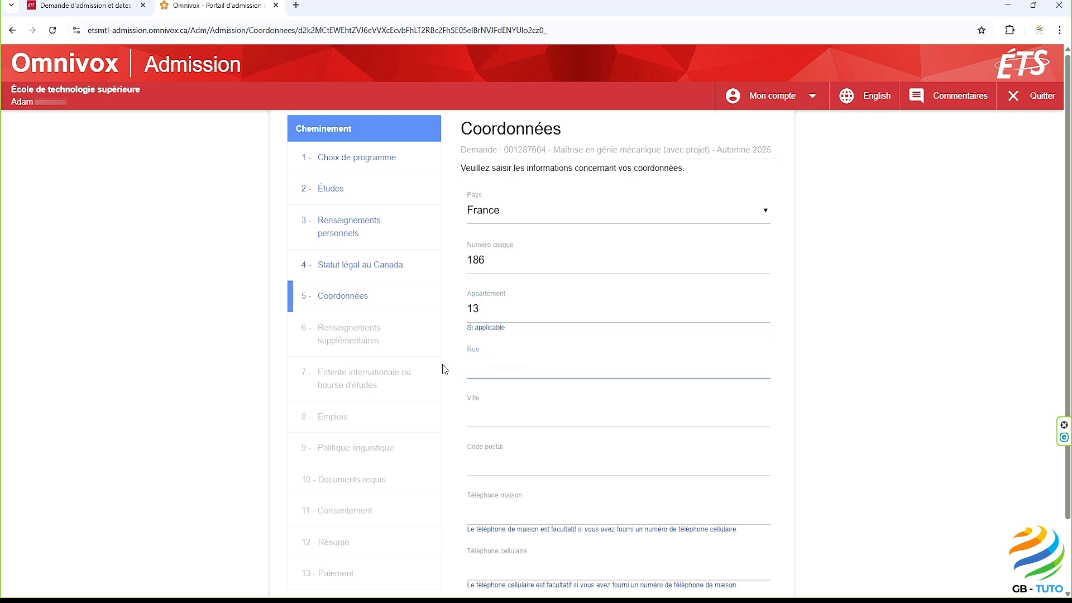
pyautogui.hotkey('ctrl', 'v')
pyautogui.press('Tab')
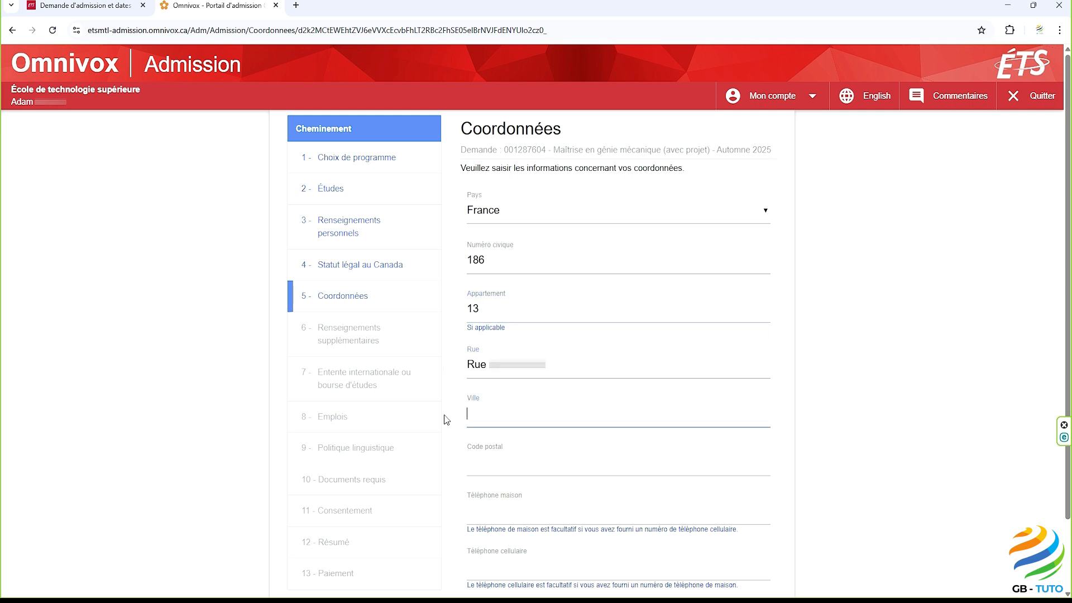
# Step: Fill in the city and postal code of the applicant's address
pyautogui.write('Paris')
pyautogui.click(467, 458)
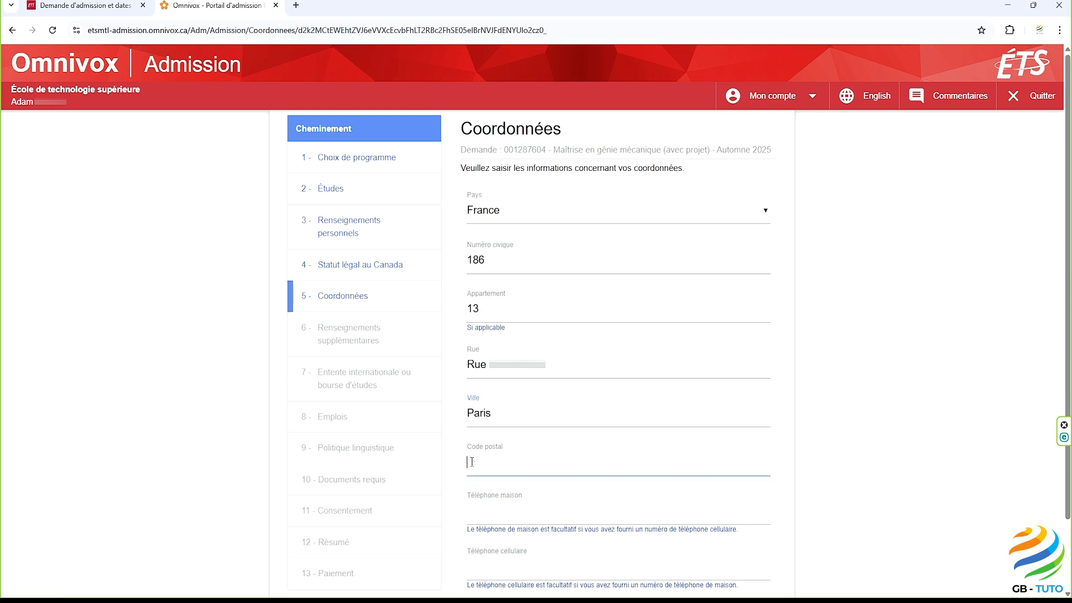
pyautogui.write('7501')
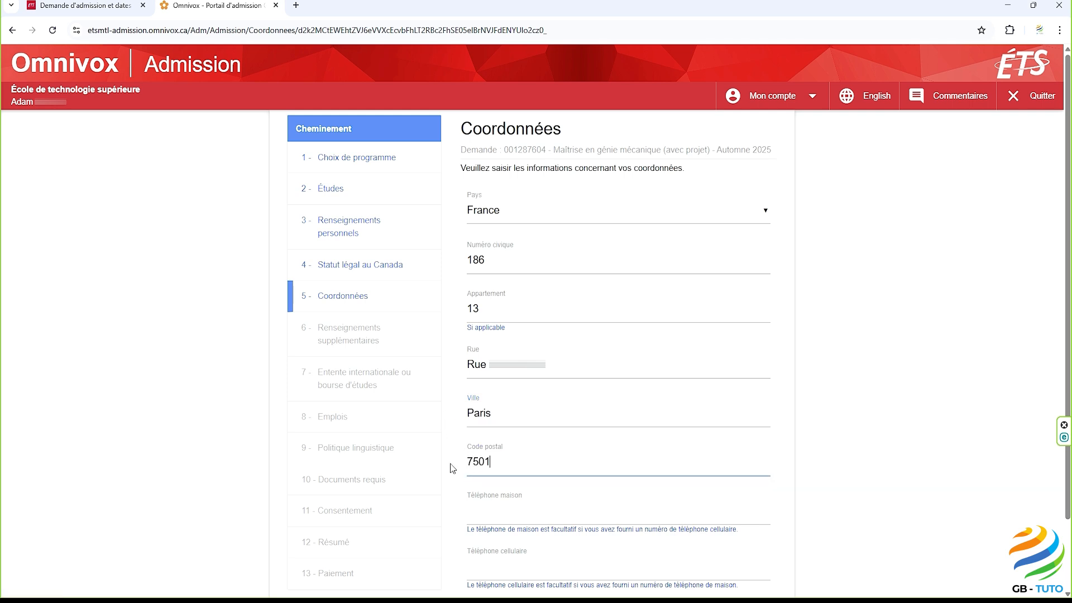
pyautogui.write('3')
# Step: Fill in the applicant's mobile phone number, leaving the home phone blank, and continue to the Renseignements supplémentaires section
pyautogui.click(469, 513)
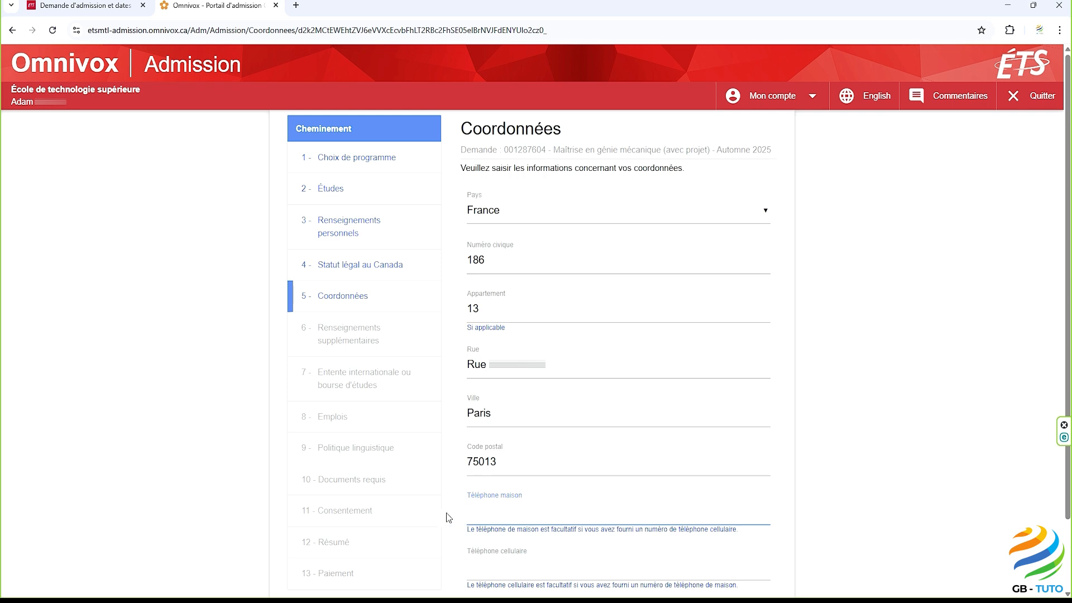
pyautogui.click(467, 566)
pyautogui.hotkey('ctrl', 'v')
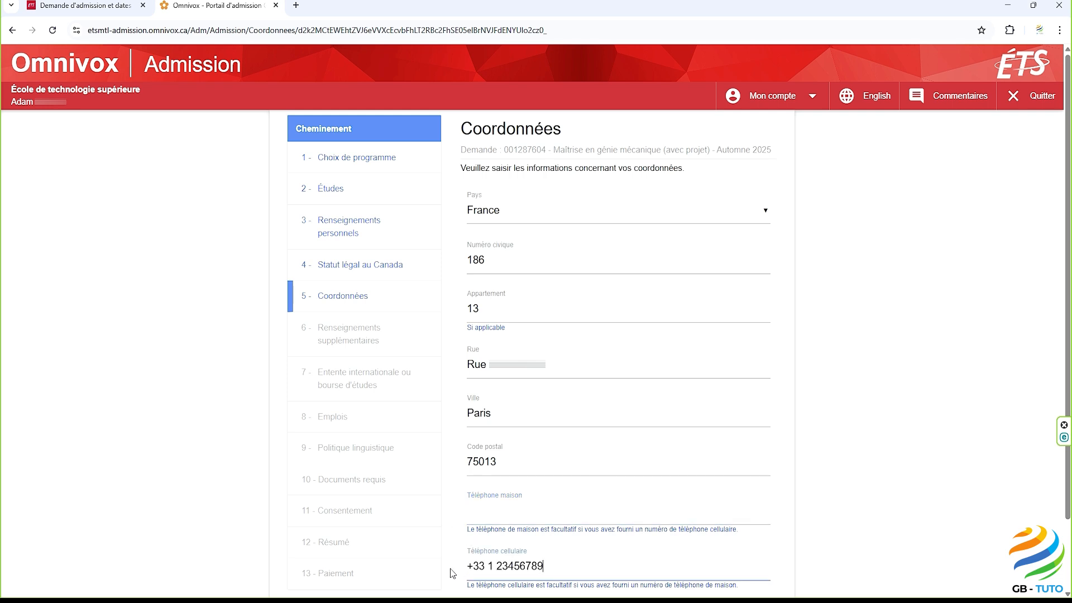
pyautogui.scroll(-2, 453, 573)
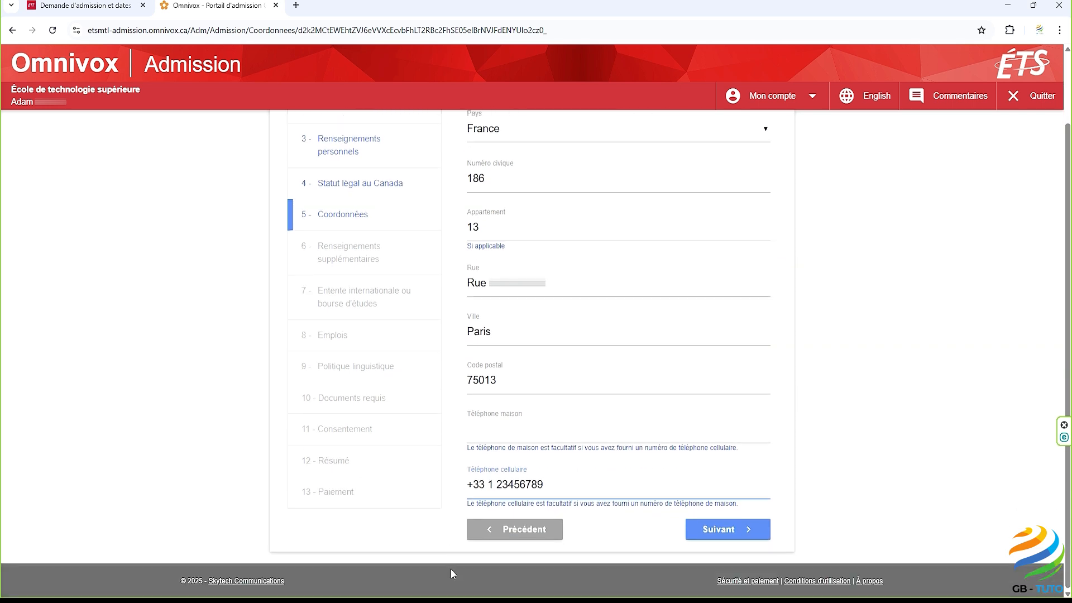
pyautogui.click(701, 530)
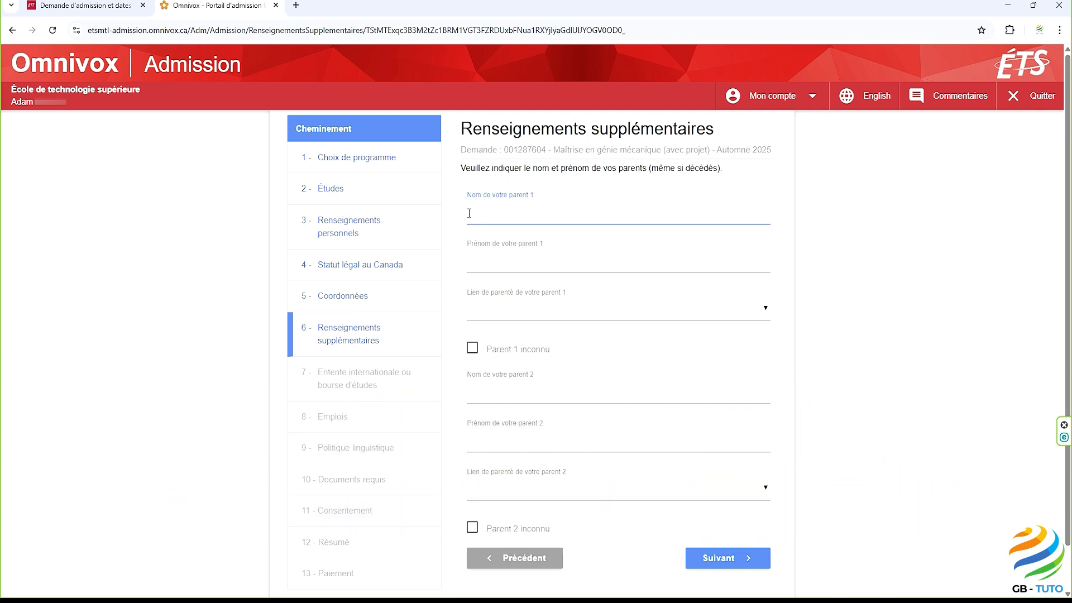
# Step: Enter the last and first name of parent 1 and set the relationship to Père
pyautogui.hotkey('ctrl', 'v')
pyautogui.click(470, 262)
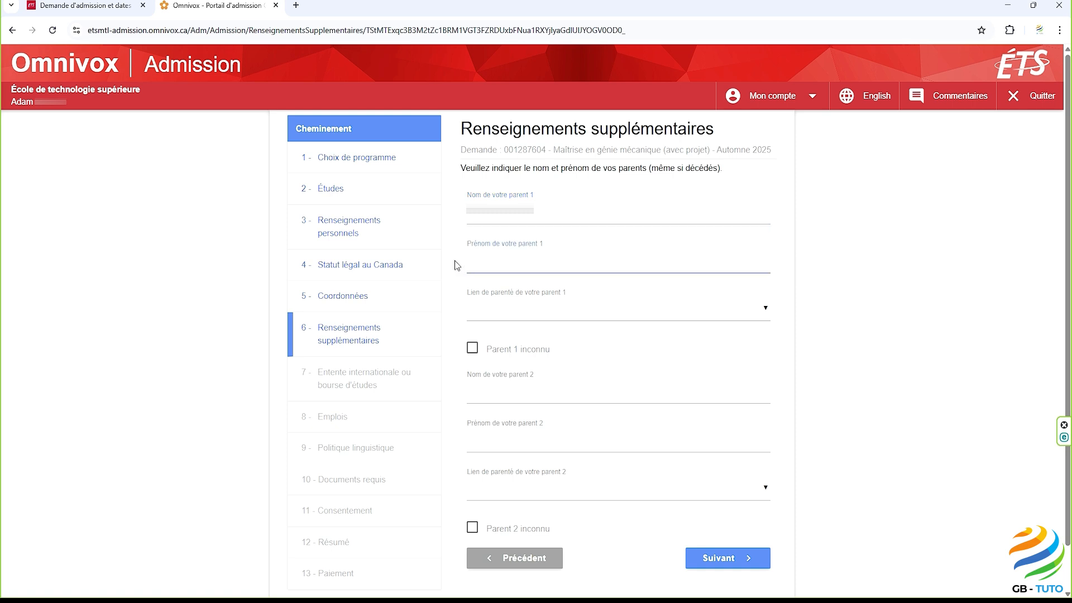
pyautogui.write('Bruno')
pyautogui.click(551, 314)
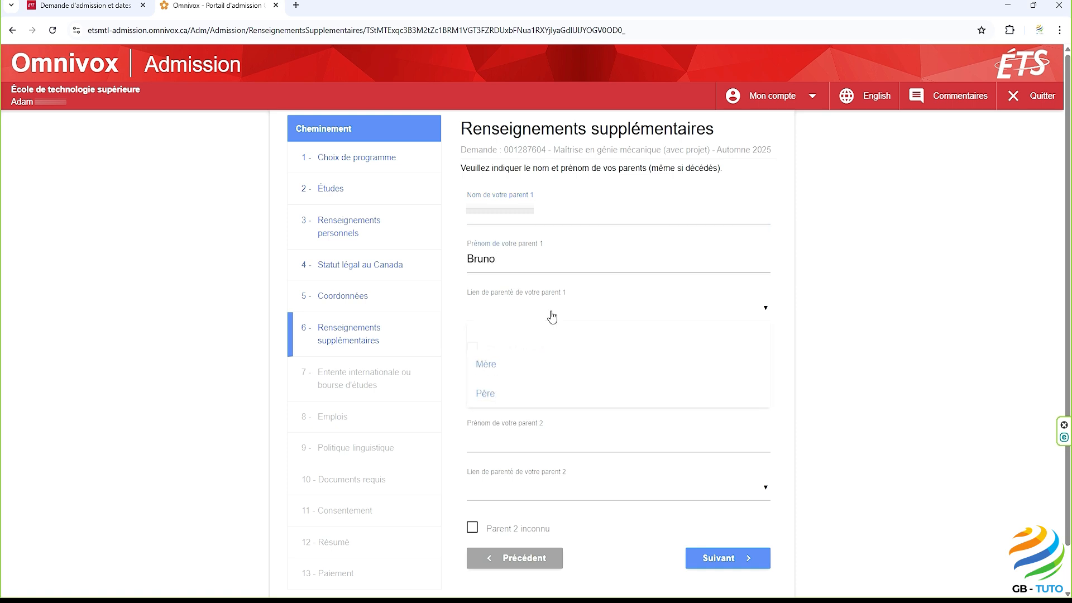
pyautogui.click(499, 394)
# Step: Enter the last and first name of parent 2, set the relationship to Mère, and continue to the Entente internationale ou bourse d'études section
pyautogui.click(468, 395)
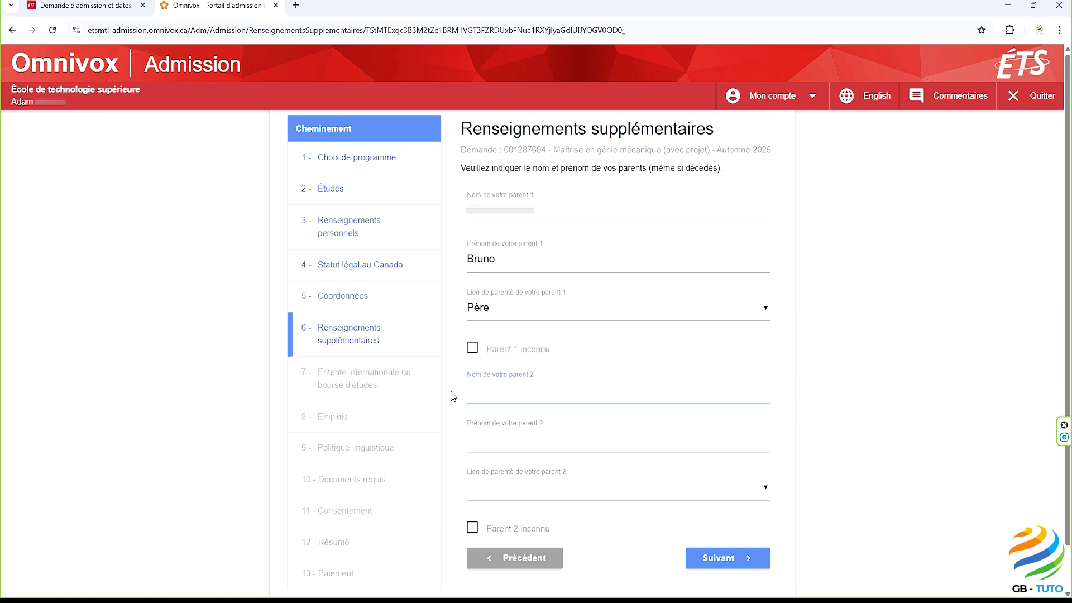
pyautogui.hotkey('ctrl', 'v')
pyautogui.press('Tab')
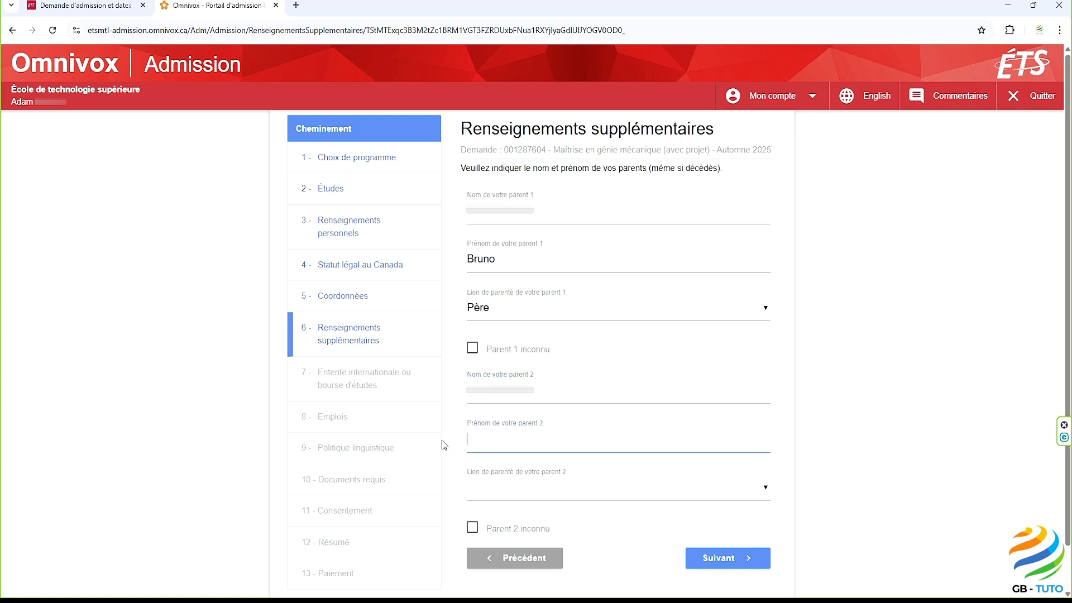
pyautogui.write('Sofia')
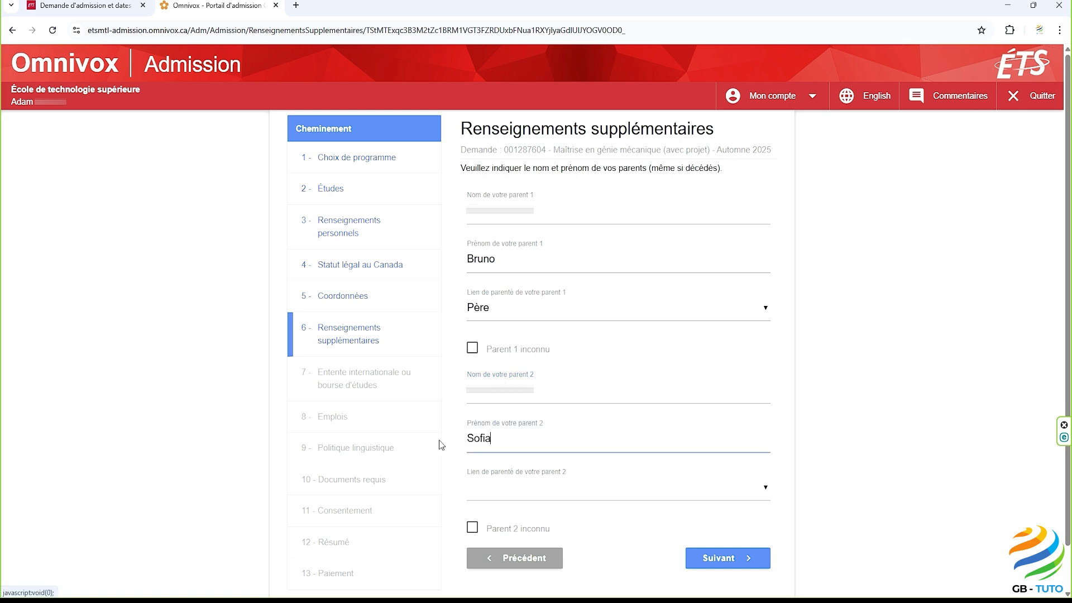
pyautogui.click(629, 495)
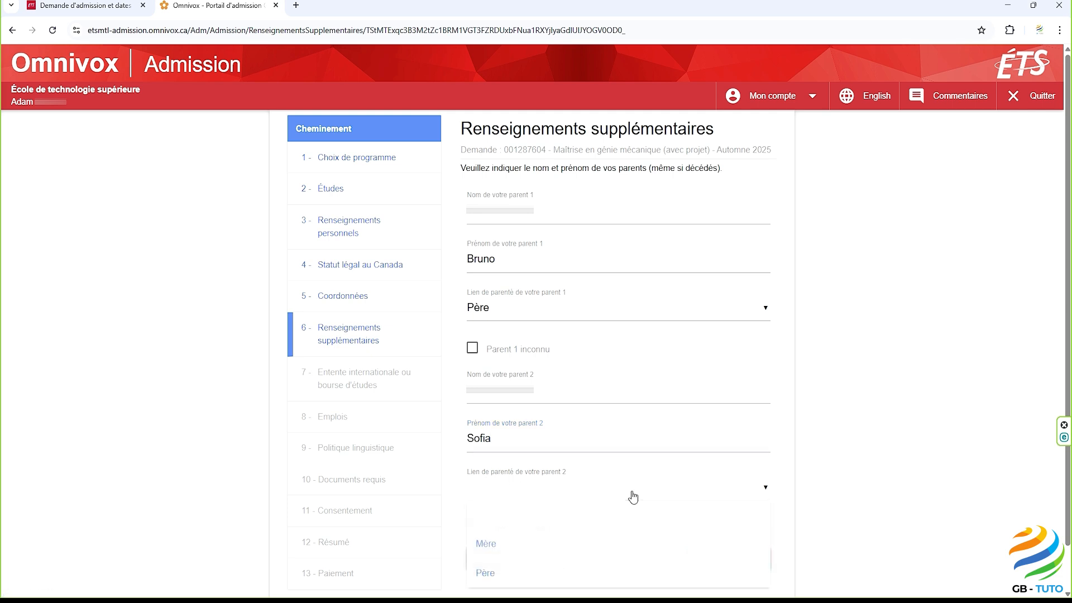
pyautogui.click(544, 544)
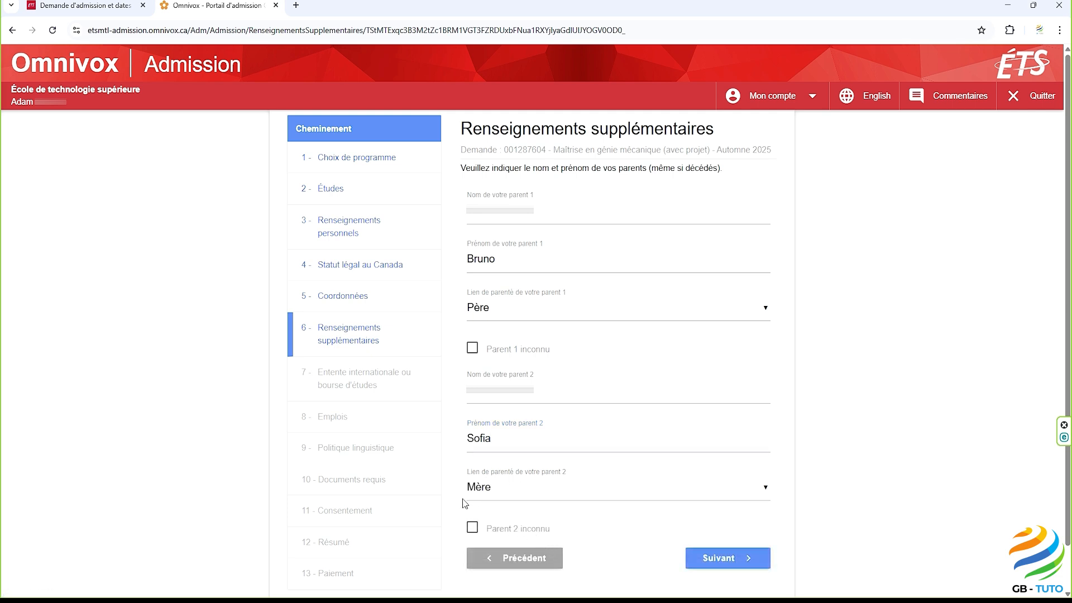
pyautogui.click(701, 563)
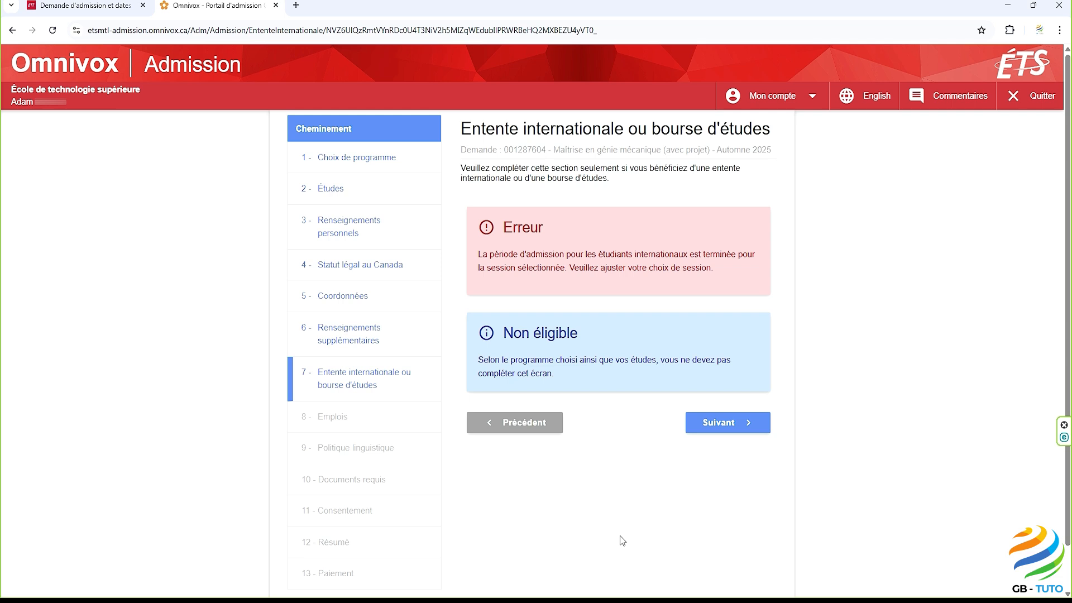
# Step: Return to the Choix de programme section, change the session to Hiver 2026, and continue to the Études section
pyautogui.click(517, 425)
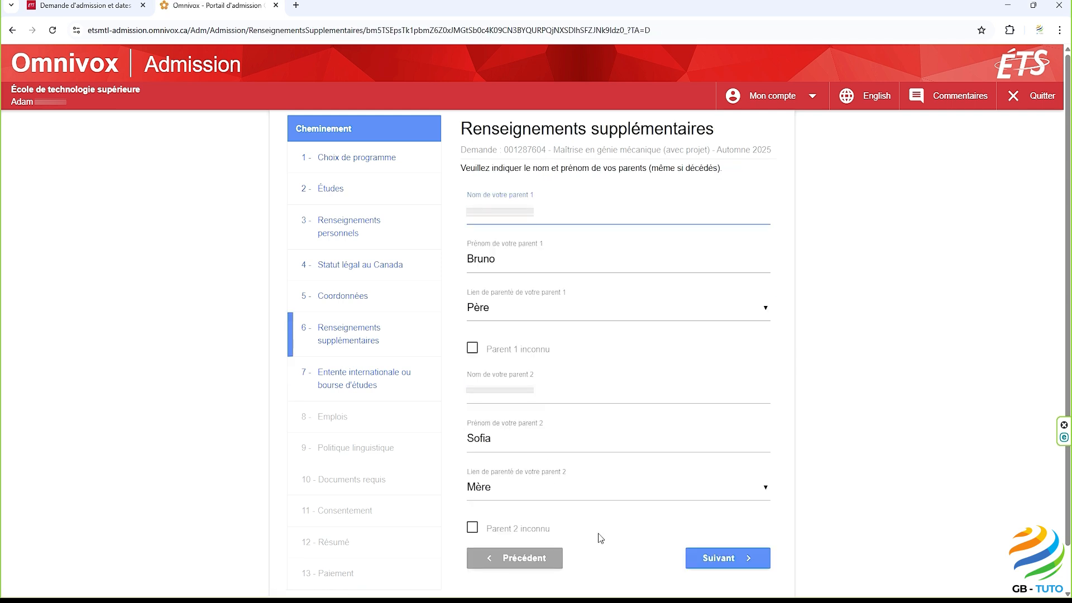
pyautogui.click(528, 557)
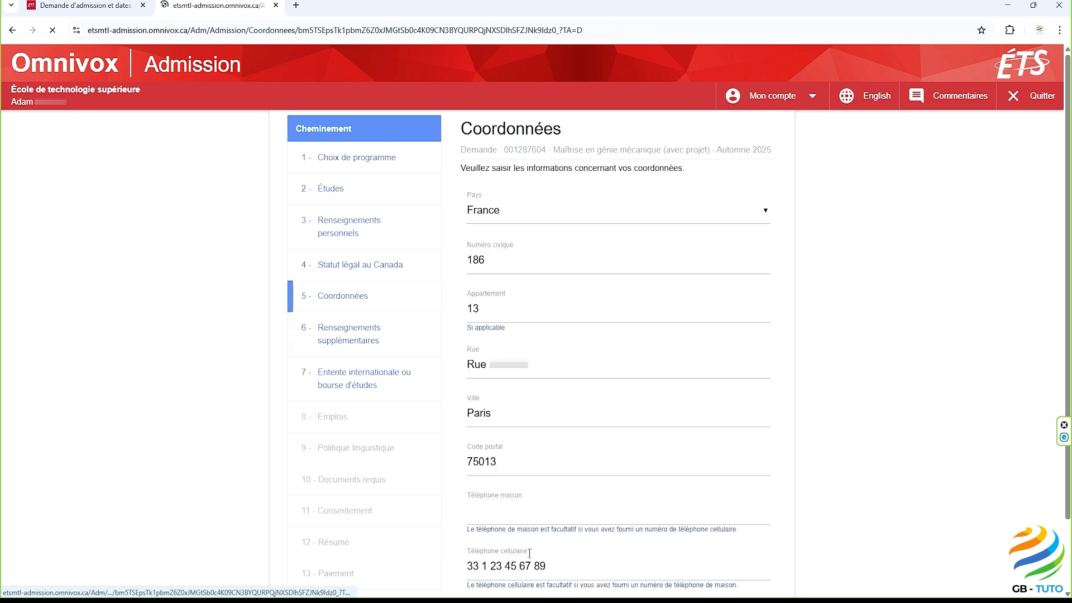
pyautogui.scroll(-2, 551, 547)
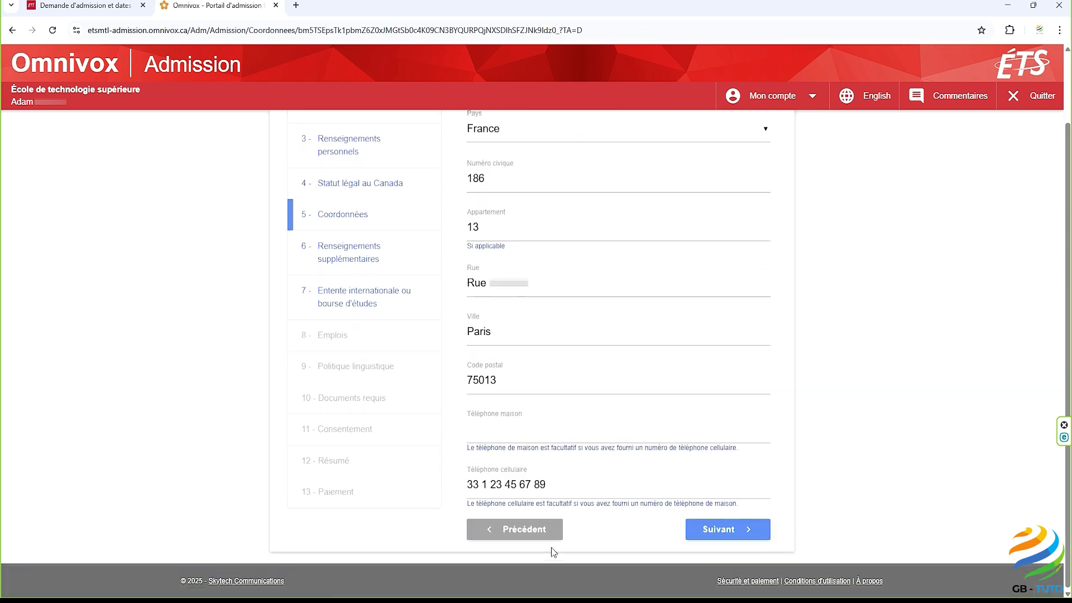
pyautogui.scroll(2, 530, 533)
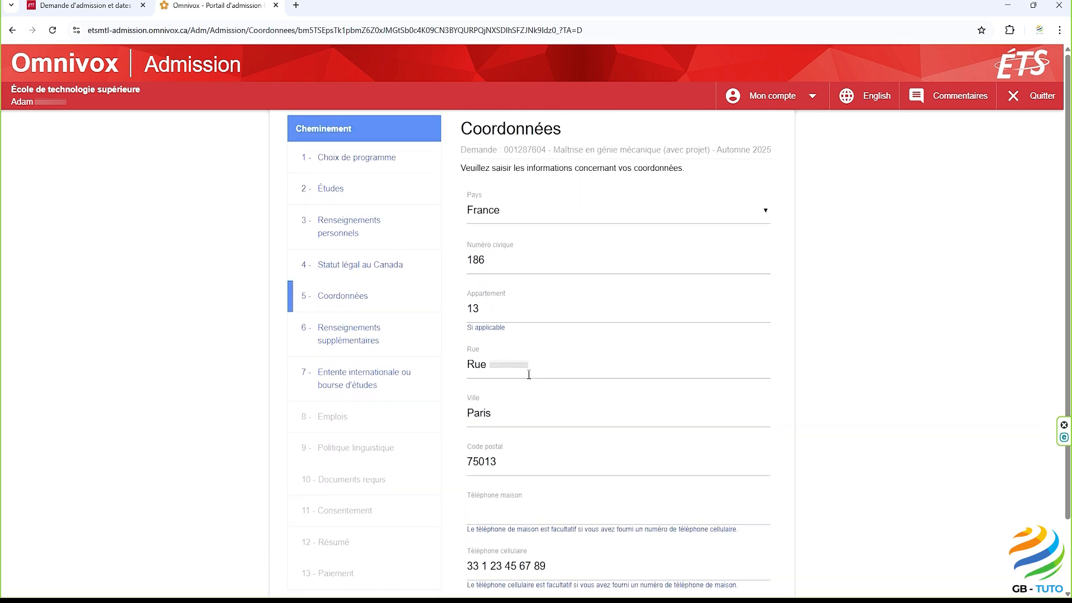
pyautogui.click(369, 159)
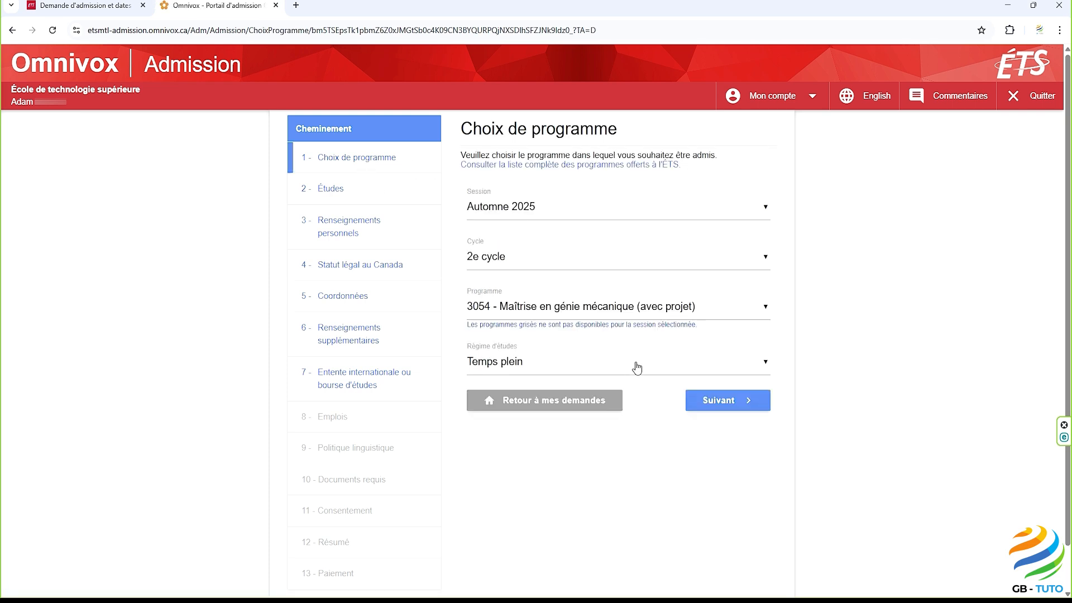
pyautogui.click(766, 207)
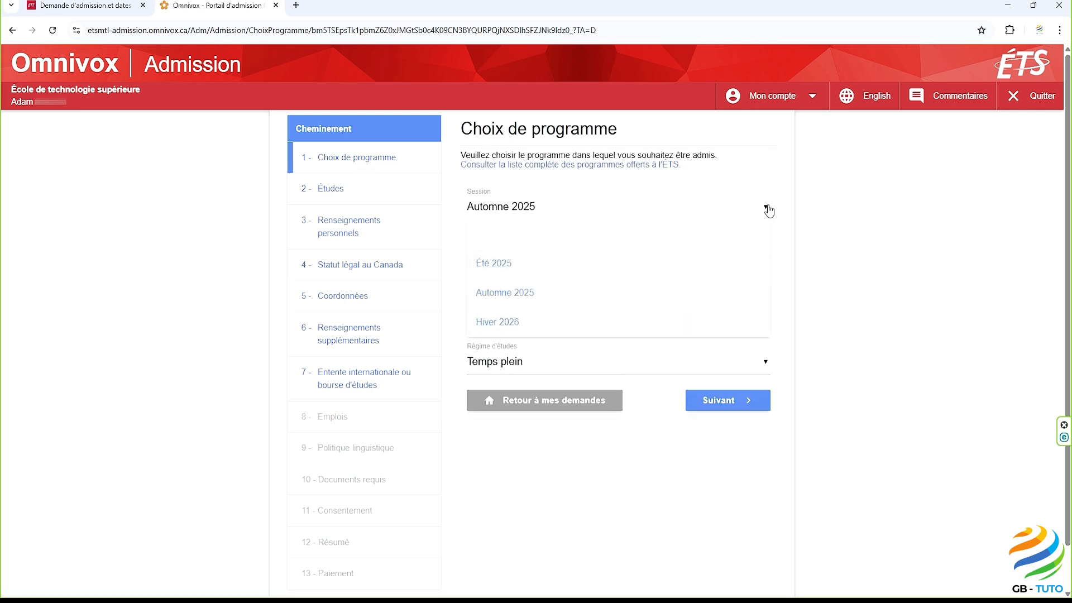
pyautogui.click(563, 321)
pyautogui.click(712, 400)
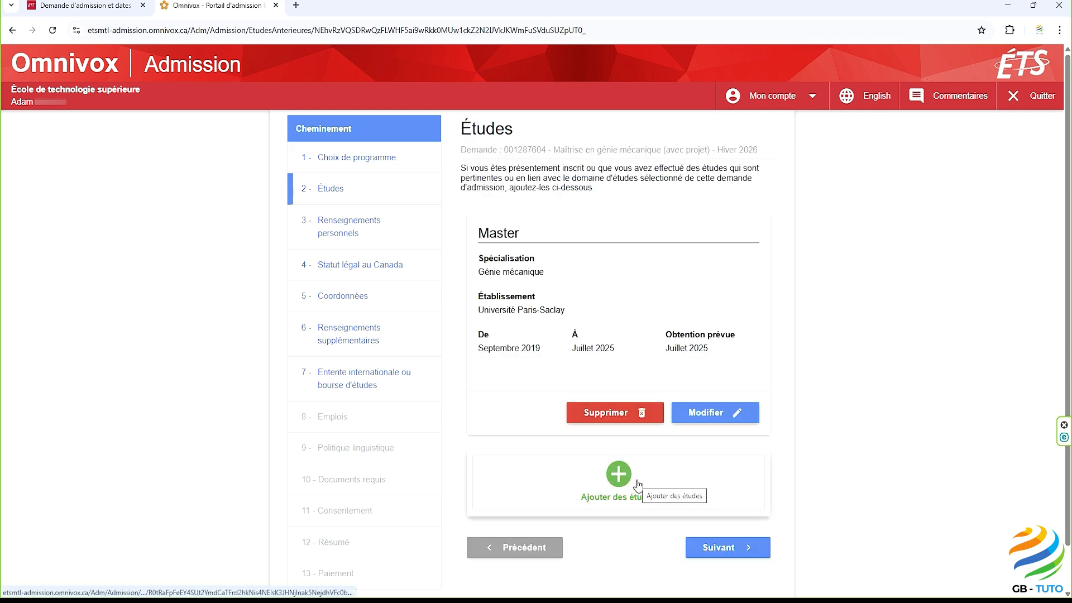
# Step: Continue through the already completed sections and pass Emplois without adding a job, up to the Politique linguistique section
pyautogui.click(711, 548)
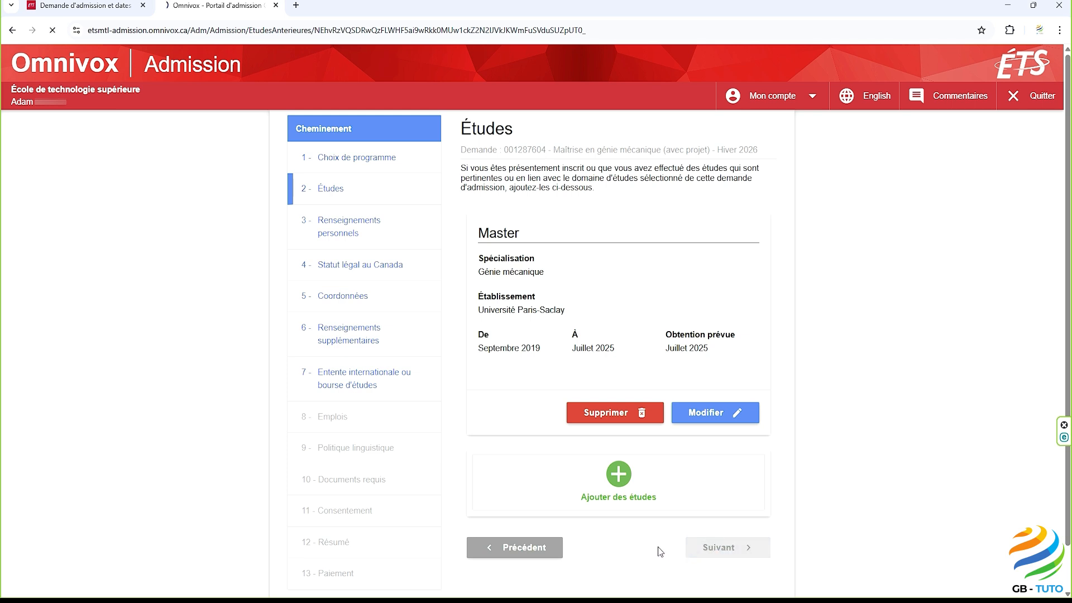
pyautogui.scroll(-2, 662, 537)
pyautogui.click(706, 543)
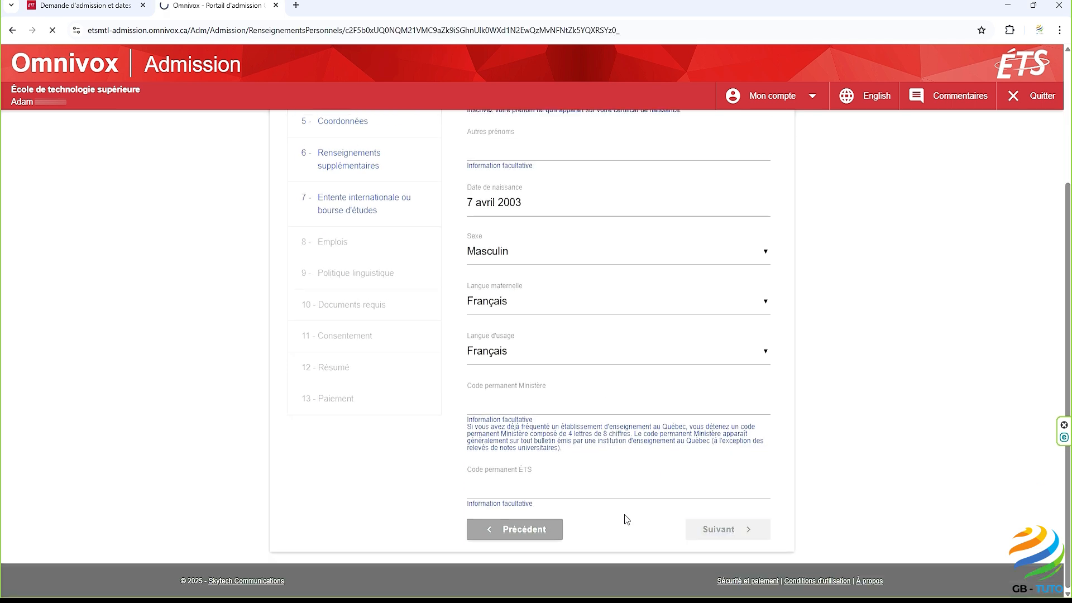
pyautogui.click(718, 447)
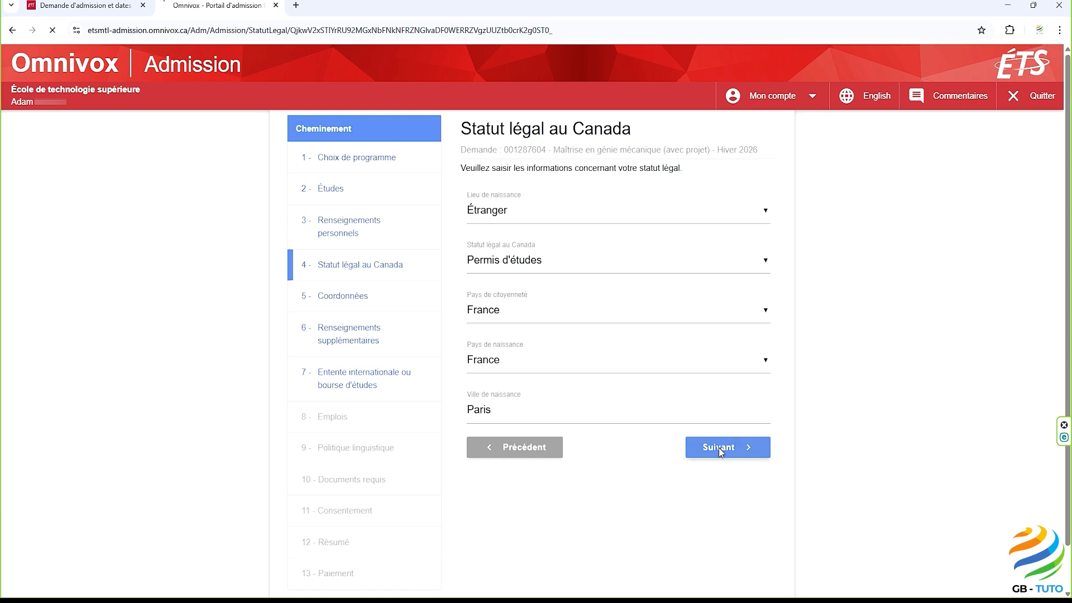
pyautogui.scroll(-2, 664, 501)
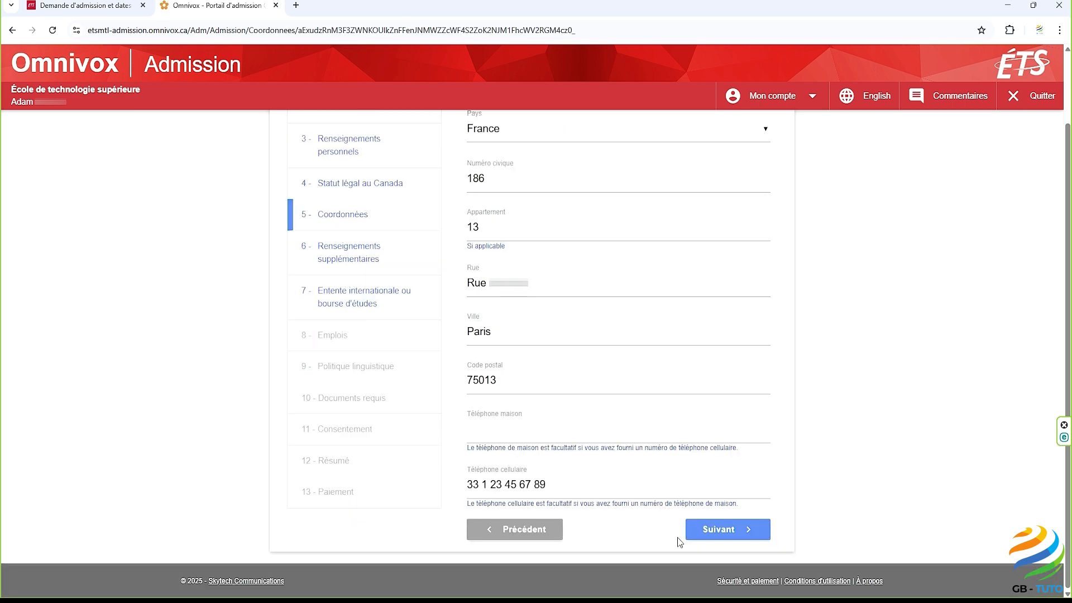
pyautogui.click(706, 535)
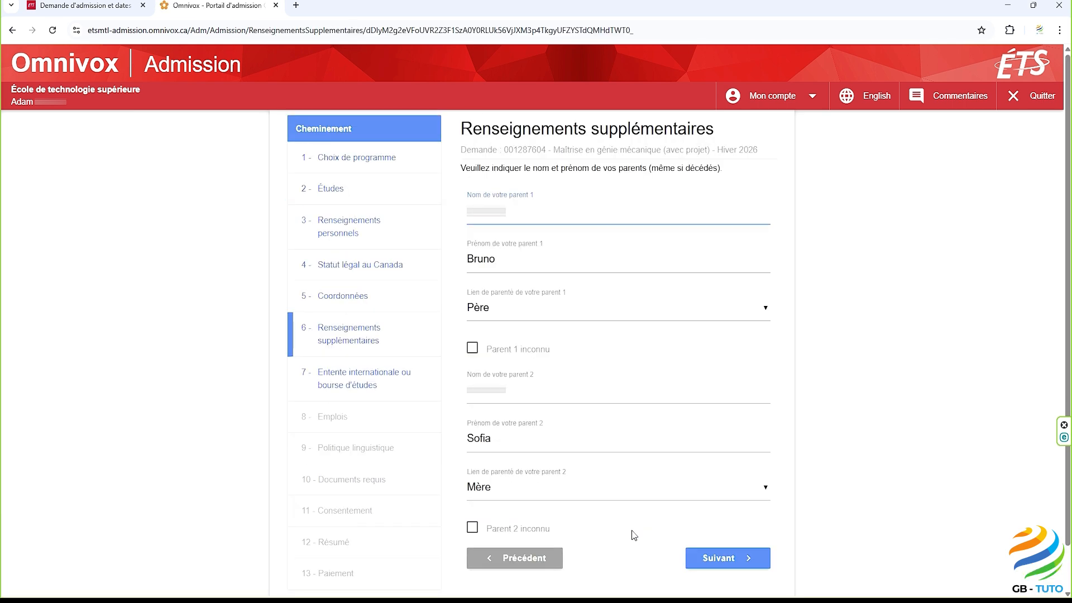
pyautogui.click(708, 558)
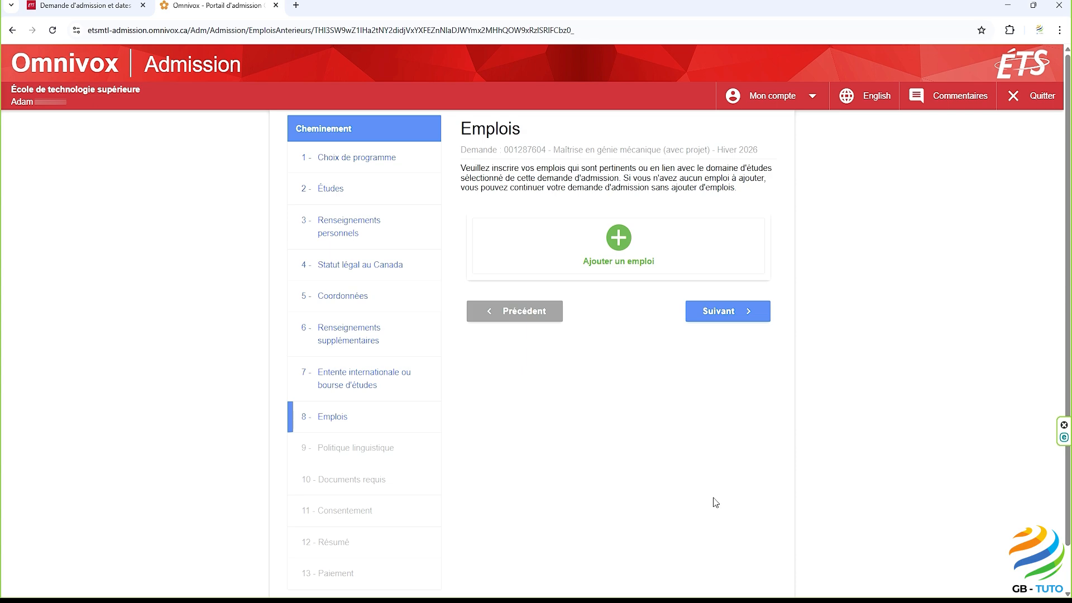
pyautogui.click(725, 317)
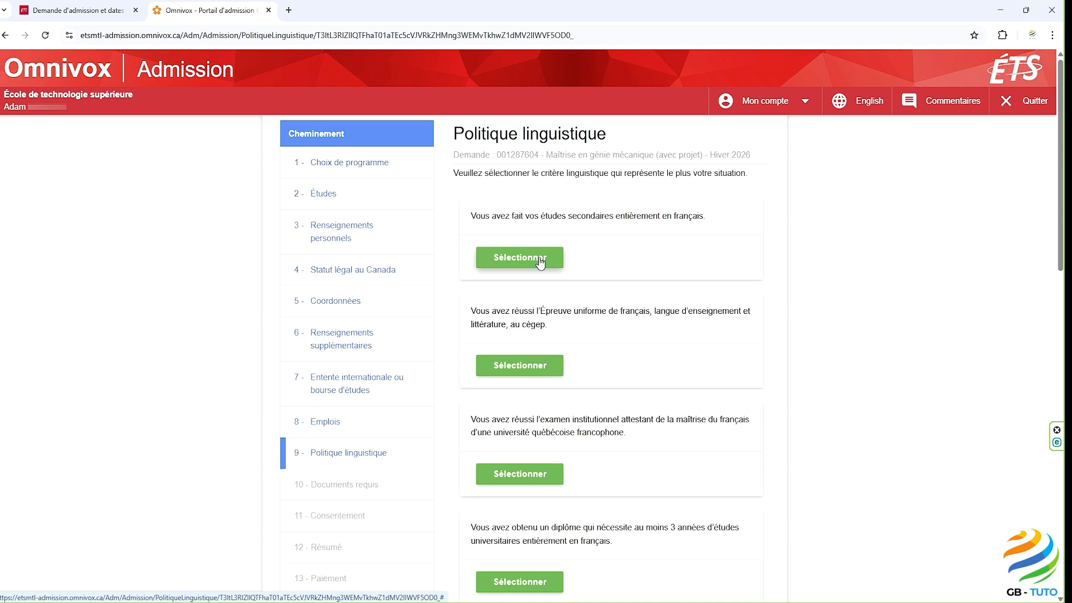
# Step: Select the language criterion for secondary studies done entirely in French and continue to the Documents requis section
pyautogui.click(539, 259)
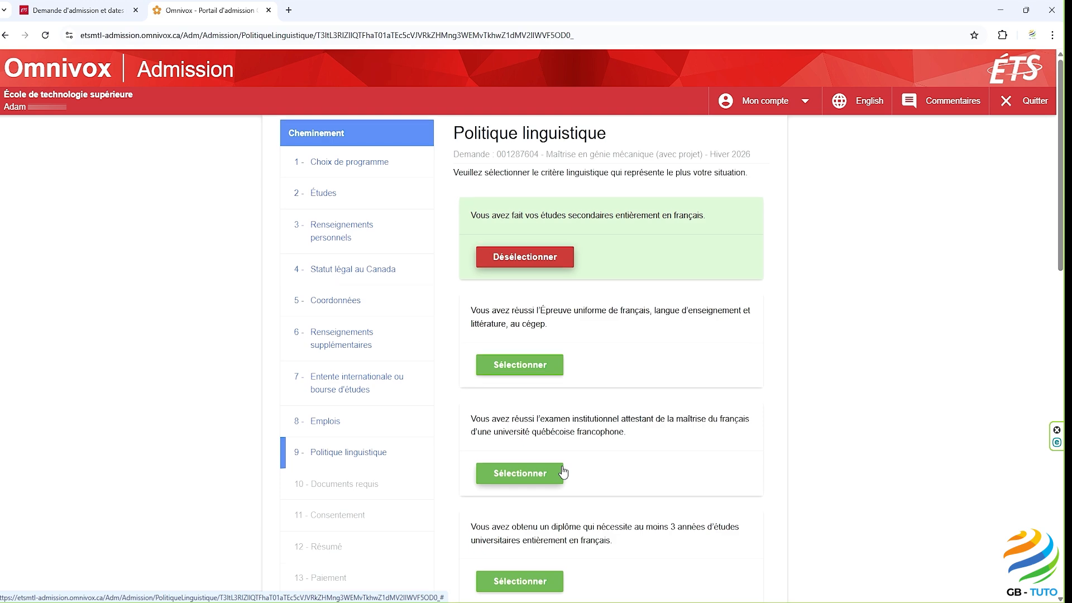
pyautogui.scroll(-3, 562, 472)
pyautogui.scroll(-3, 563, 471)
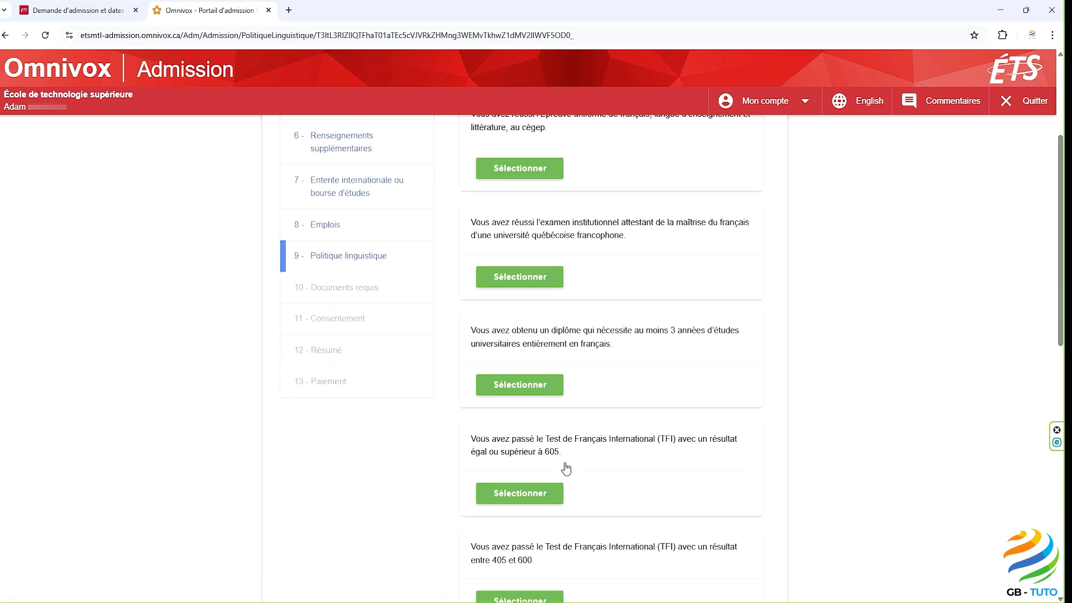
pyautogui.scroll(-3, 570, 468)
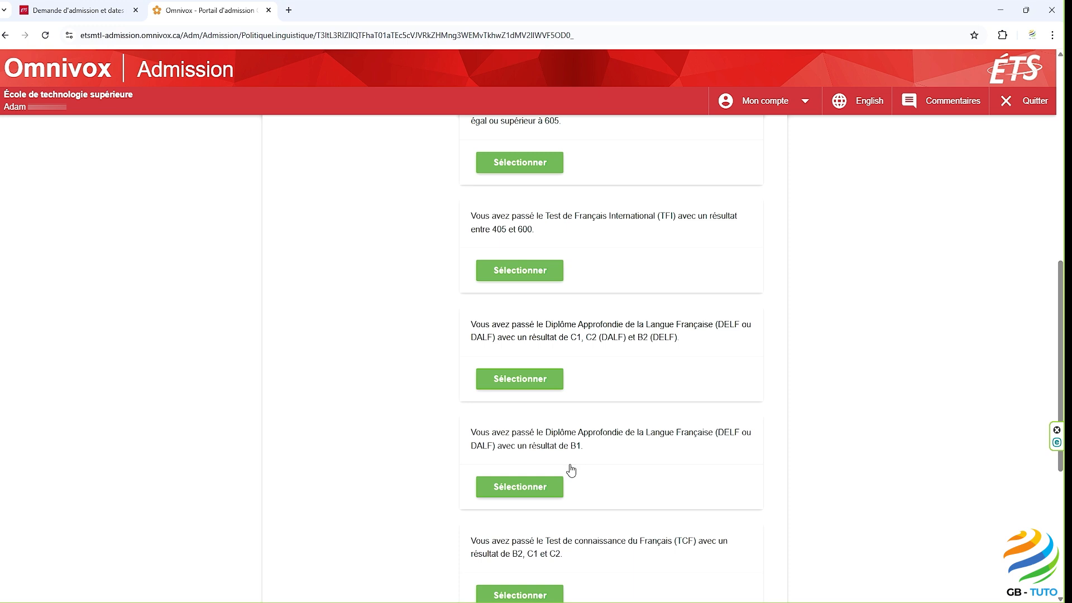
pyautogui.scroll(-2, 571, 471)
pyautogui.scroll(-2, 571, 471)
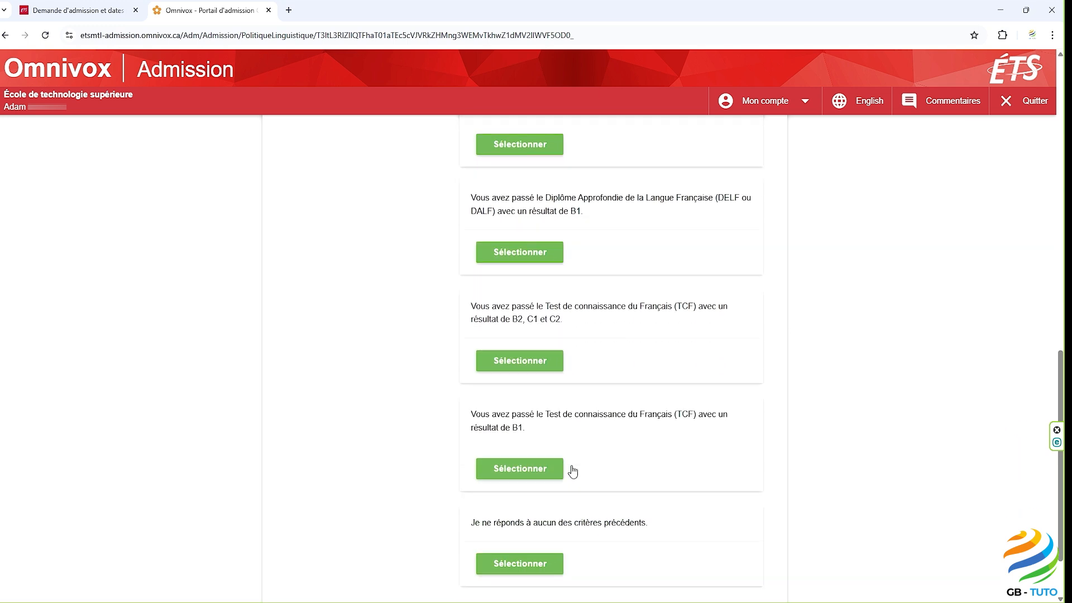
pyautogui.scroll(-2, 574, 471)
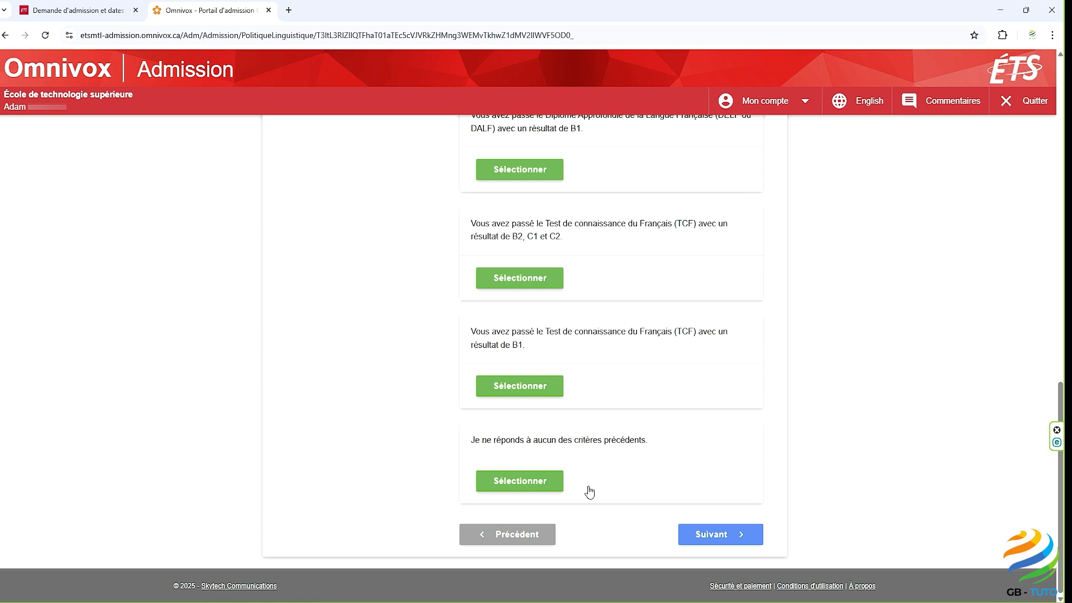
pyautogui.click(702, 536)
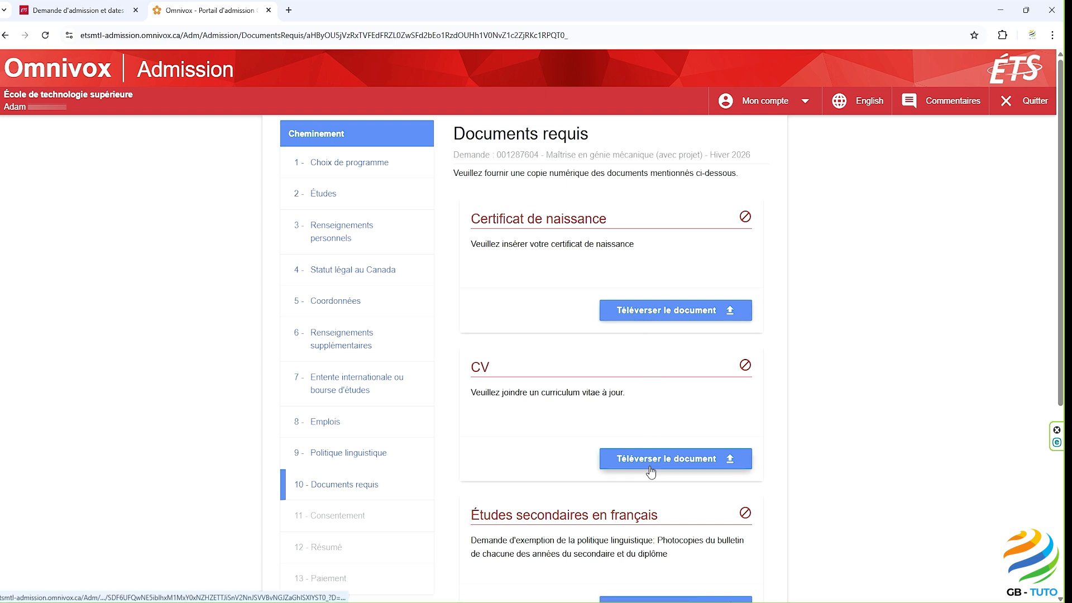
# Step: Upload the Certificat de naissance file from the Documents requis folder as the birth certificate and save it
pyautogui.scroll(-2, 651, 472)
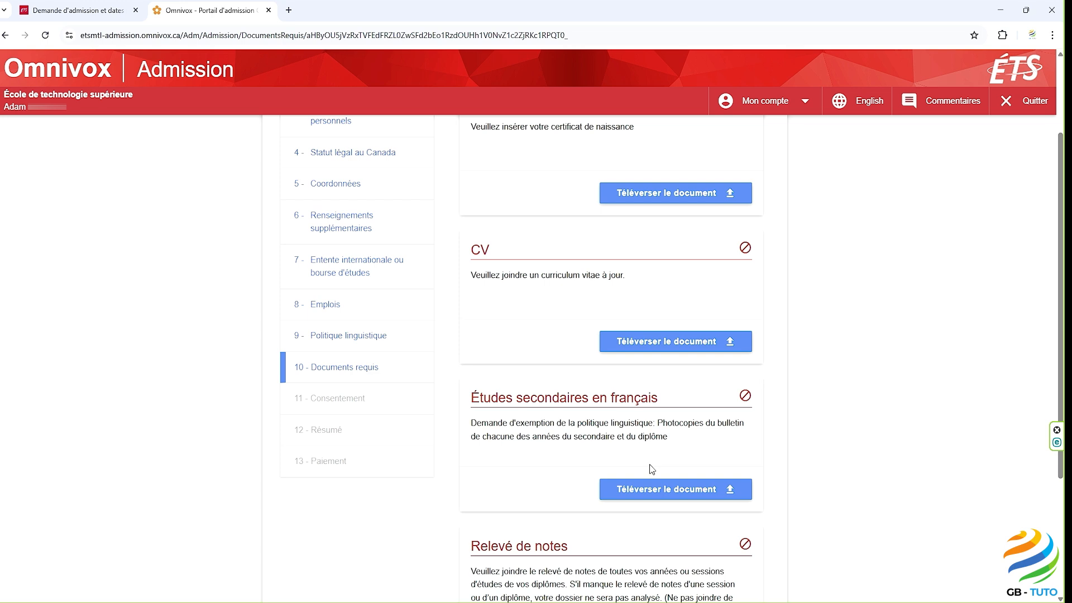
pyautogui.scroll(-3, 649, 463)
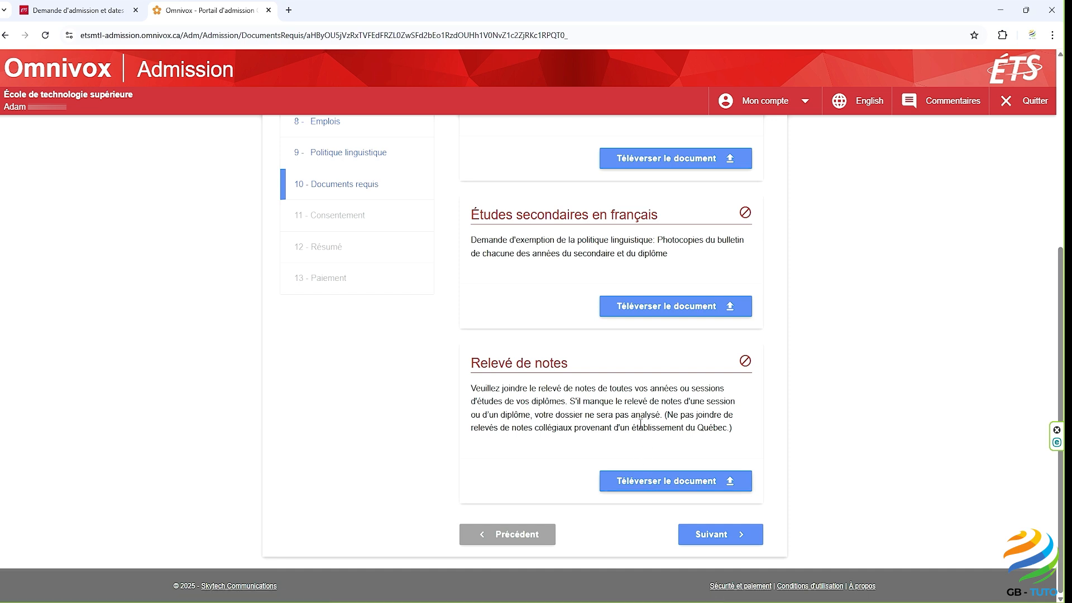
pyautogui.scroll(5, 641, 425)
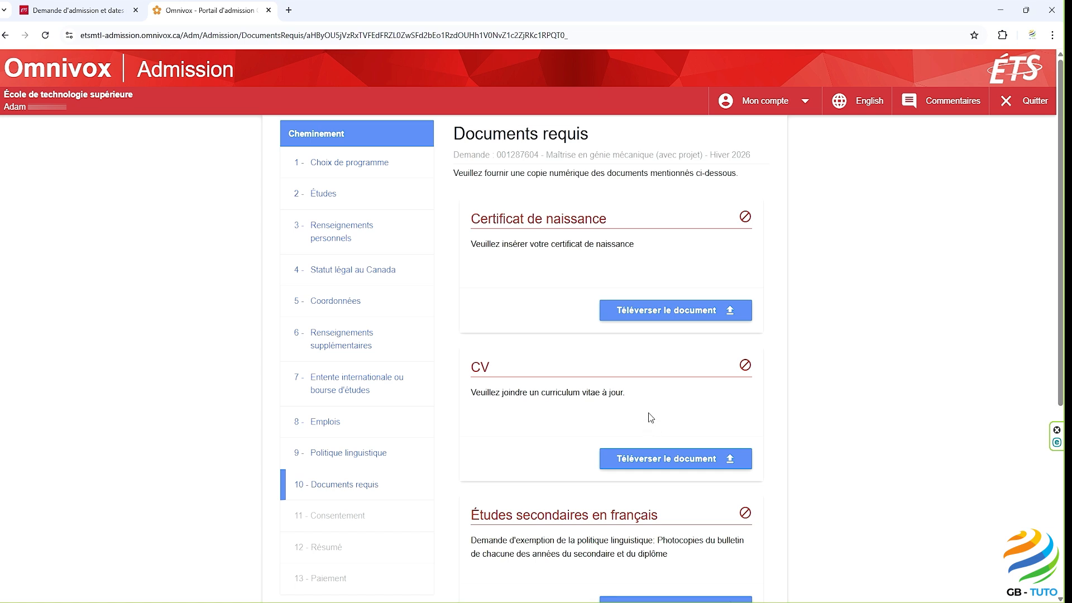
pyautogui.click(636, 312)
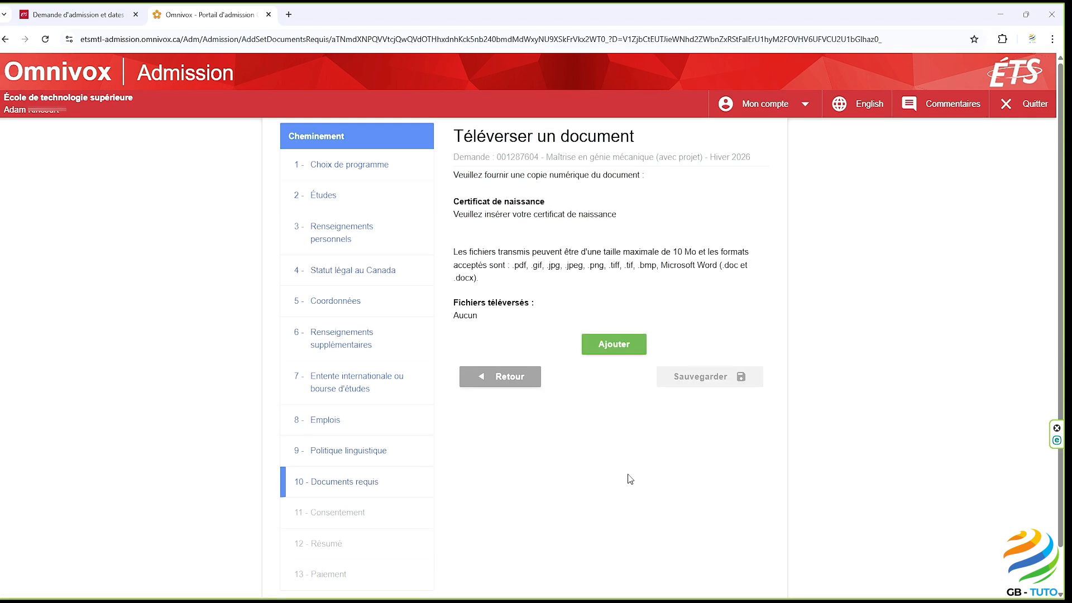
pyautogui.click(613, 348)
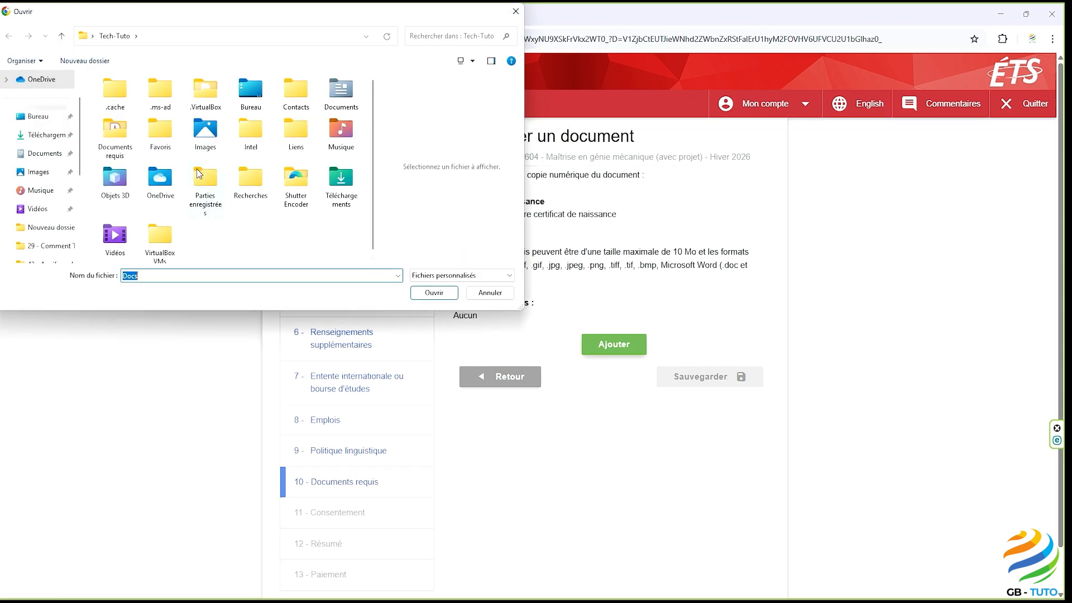
pyautogui.doubleClick(122, 152)
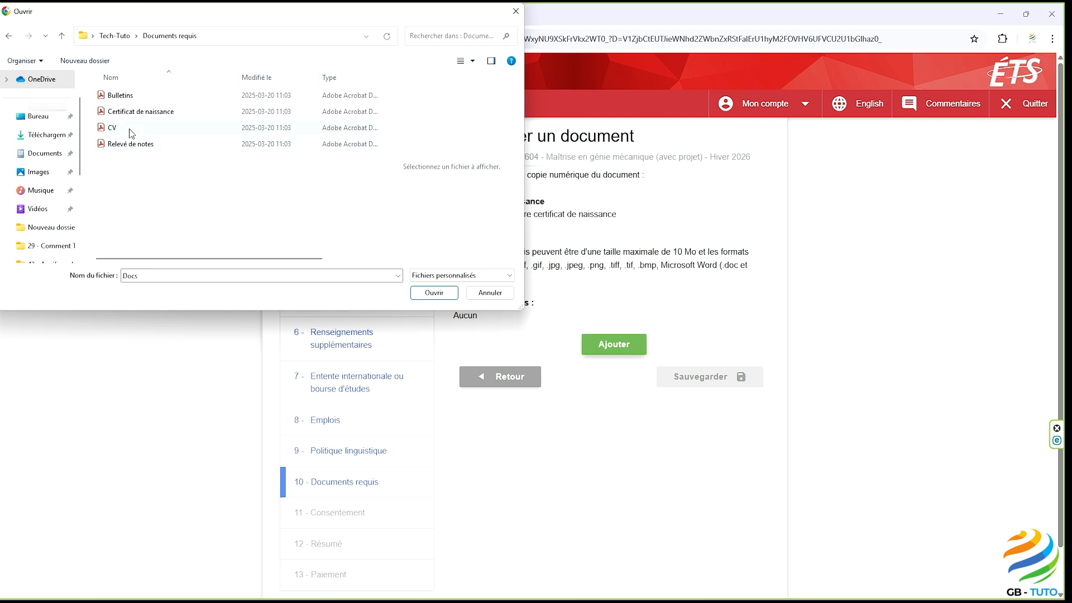
pyautogui.click(161, 116)
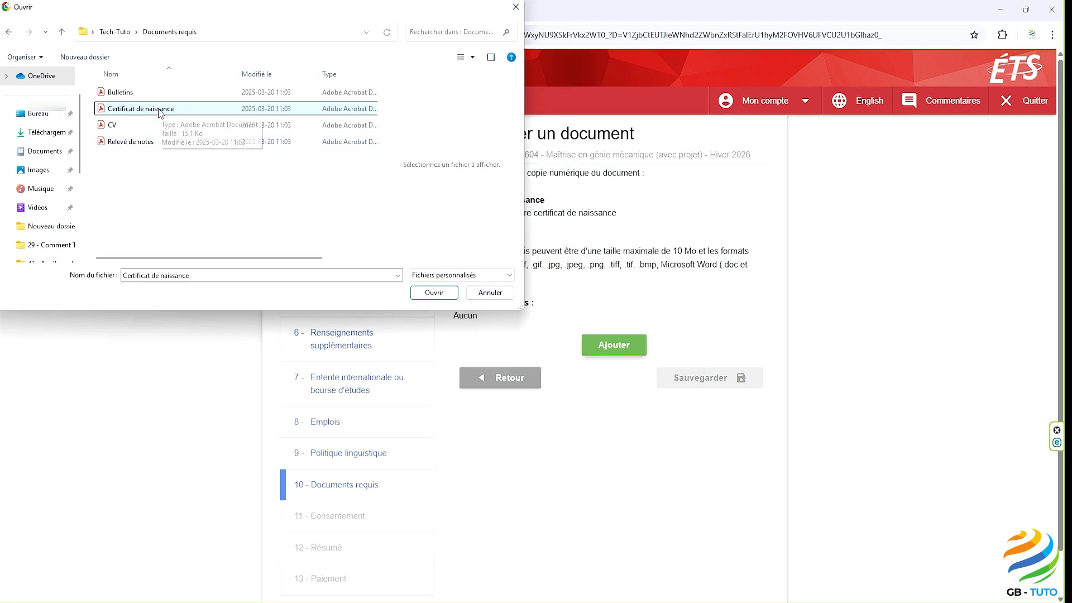
pyautogui.click(434, 293)
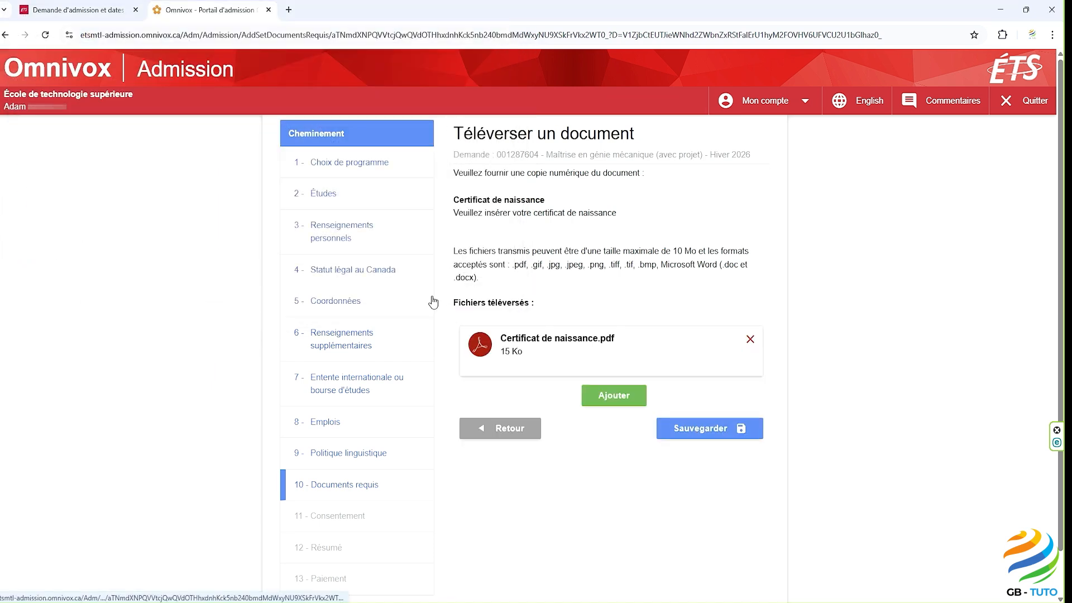
pyautogui.click(694, 435)
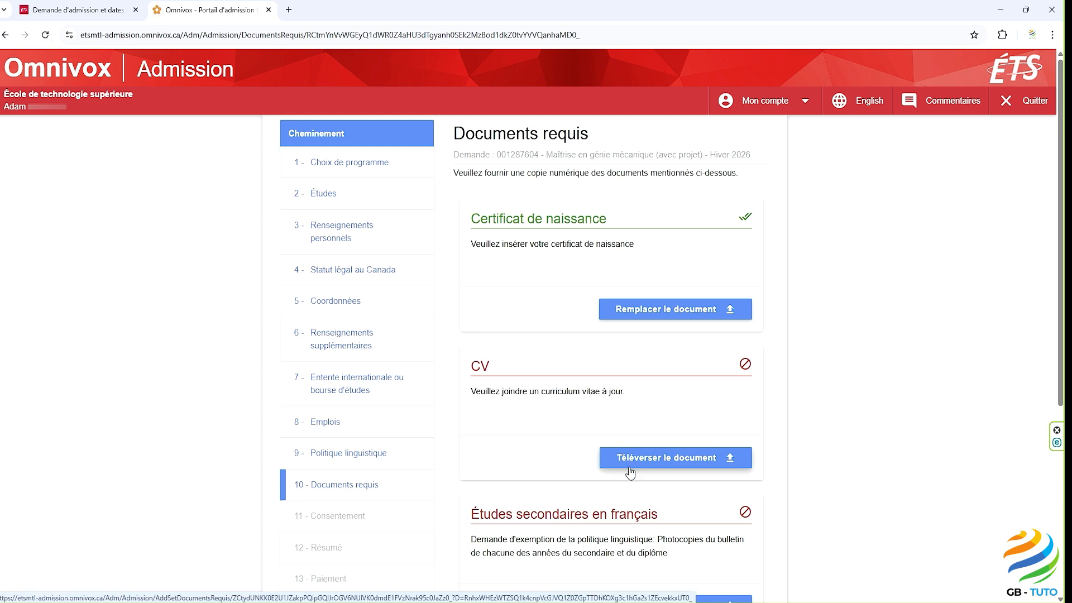
# Step: Upload the CV file from the Documents requis folder for the CV requirement and save it
pyautogui.click(653, 466)
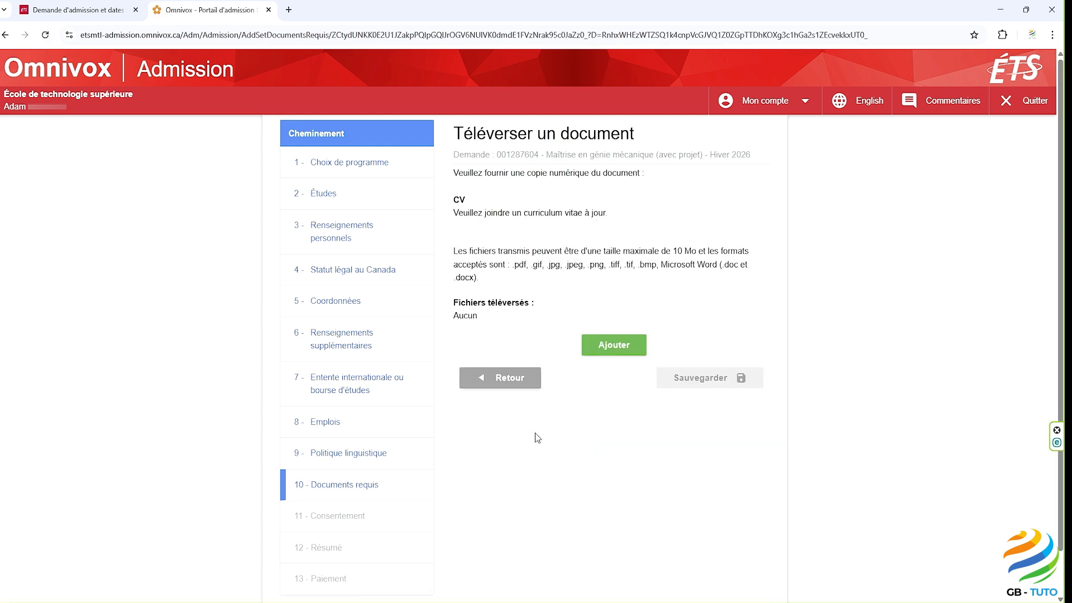
pyautogui.click(611, 344)
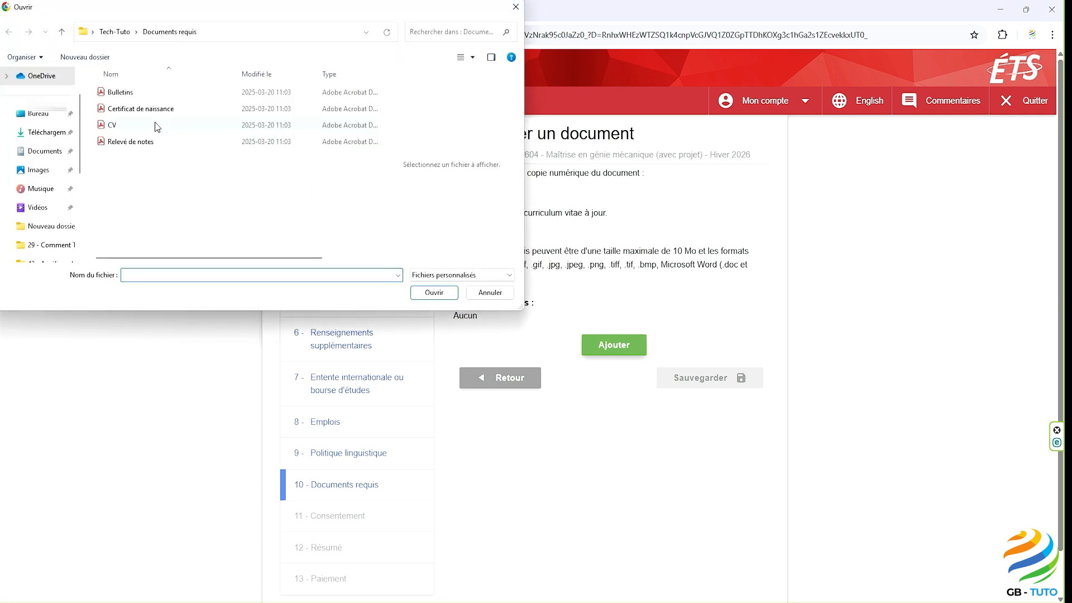
pyautogui.click(125, 126)
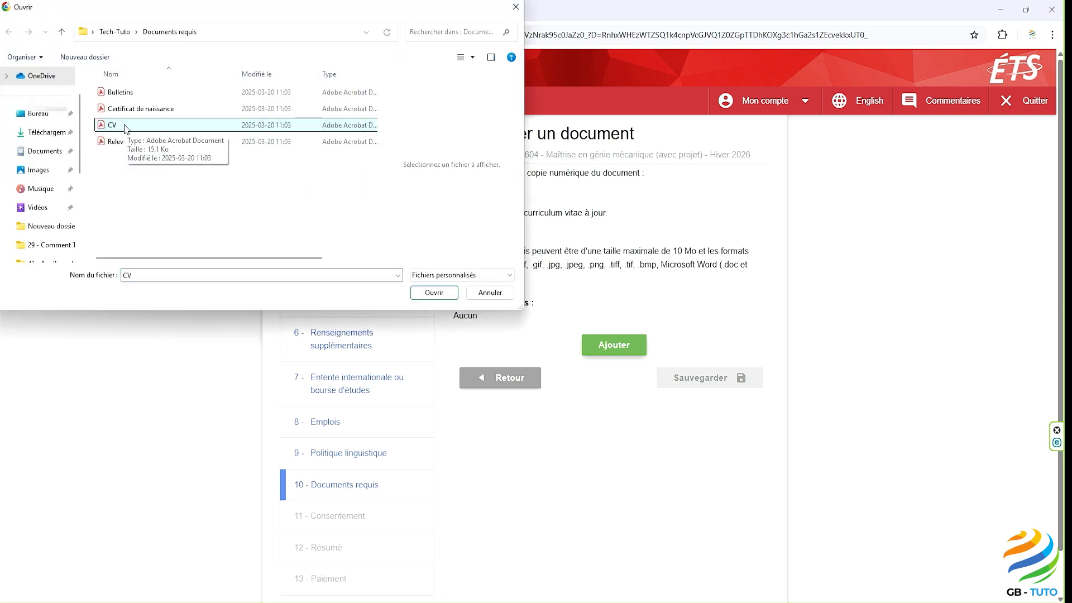
pyautogui.click(434, 294)
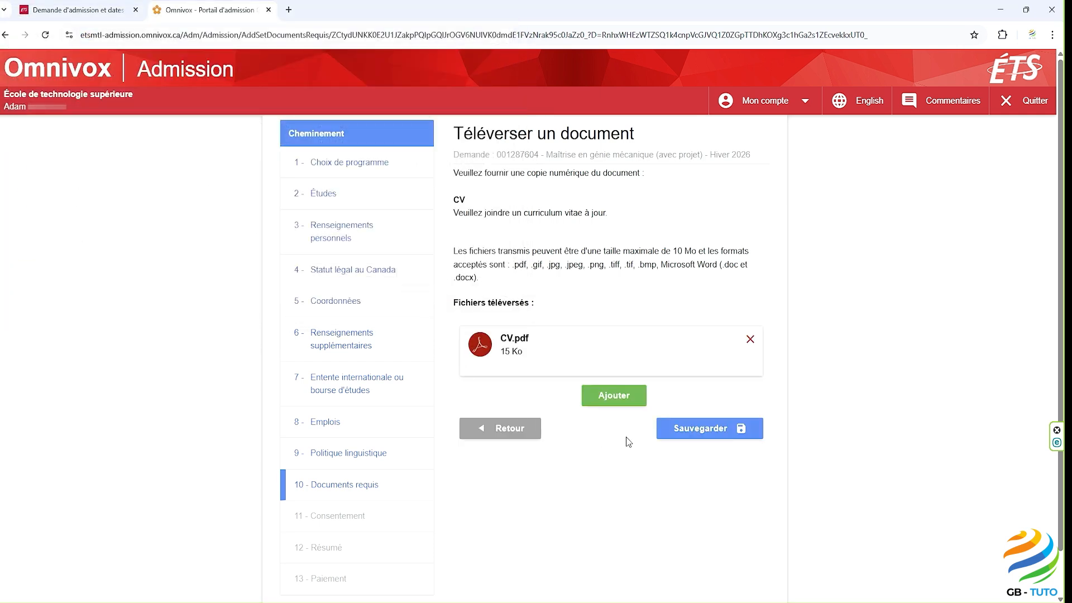
pyautogui.click(681, 433)
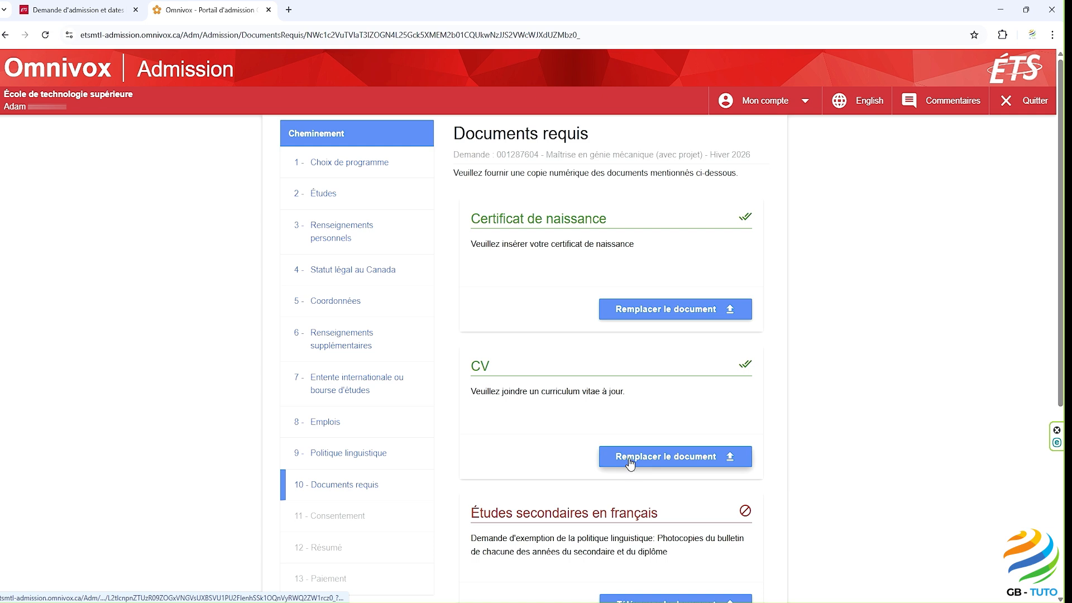
# Step: Upload the Bulletins file from the Documents requis folder for the Études secondaires en français requirement and save it
pyautogui.scroll(-2, 630, 463)
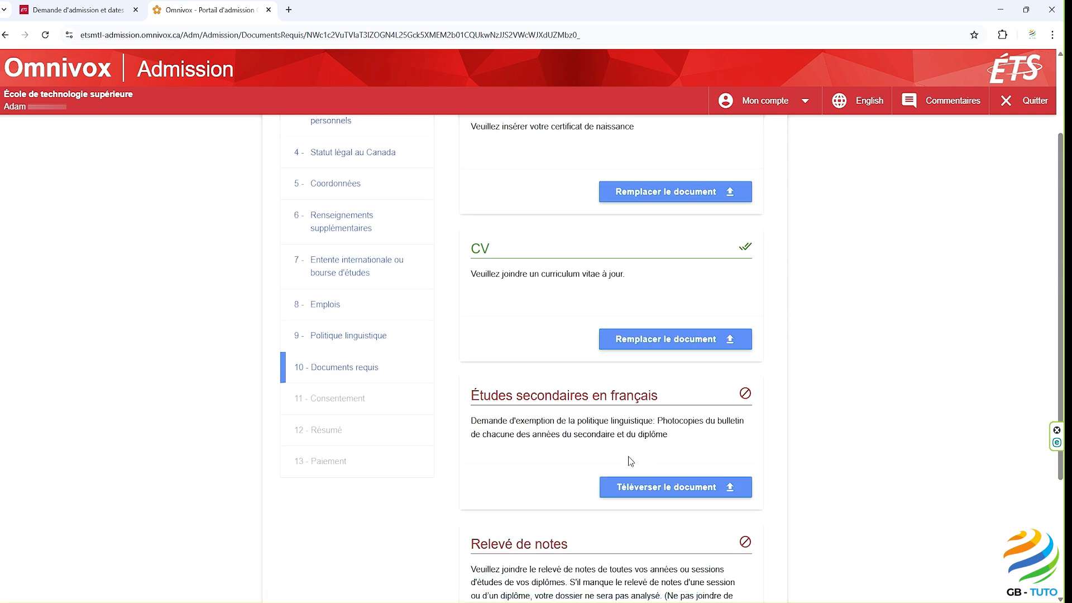
pyautogui.click(631, 489)
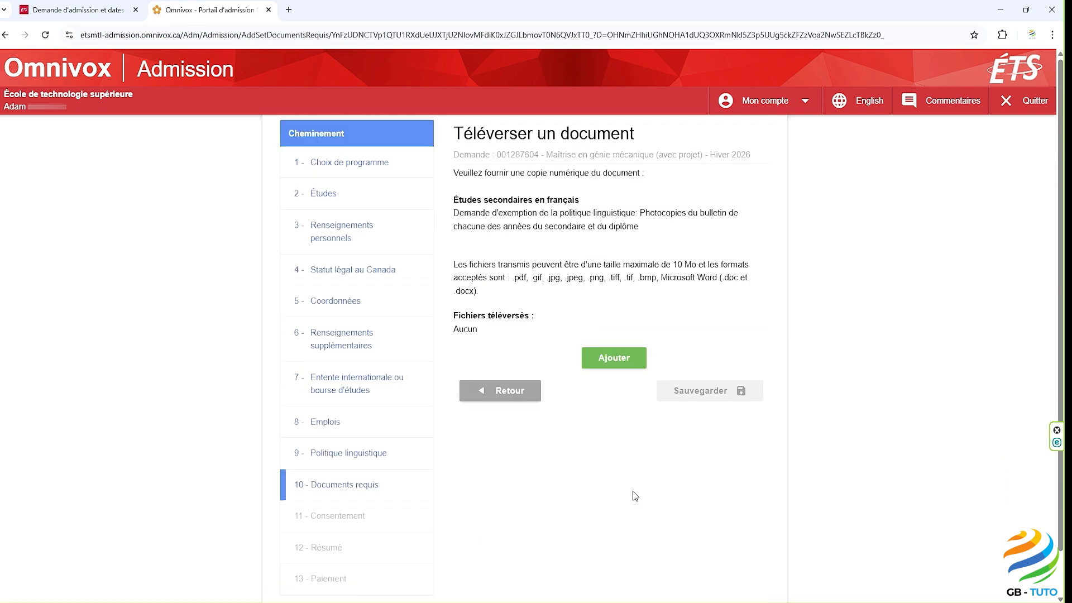
pyautogui.click(611, 358)
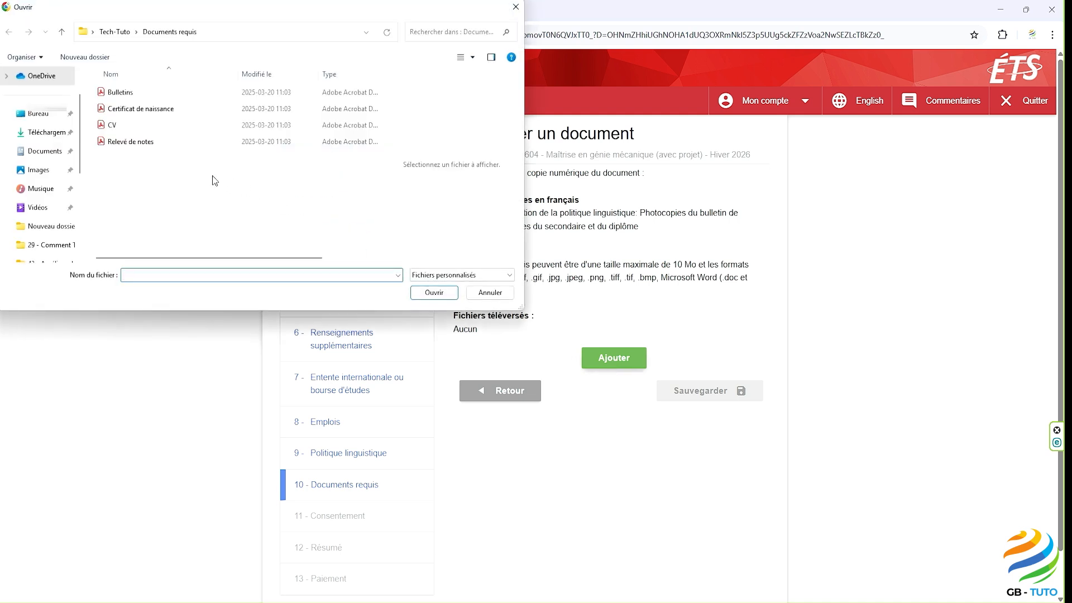
pyautogui.click(132, 96)
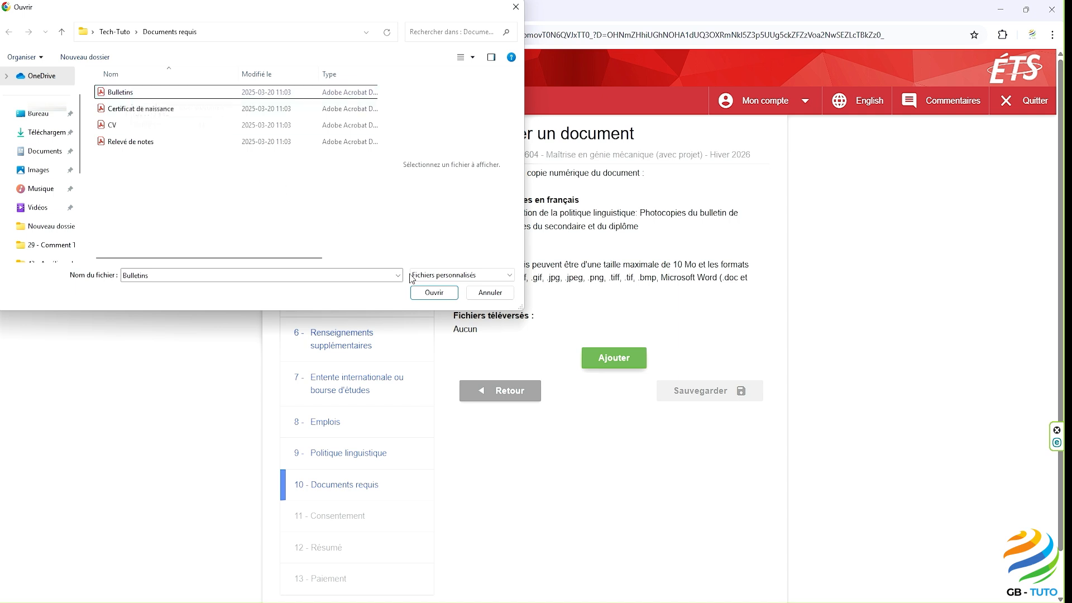
pyautogui.click(425, 294)
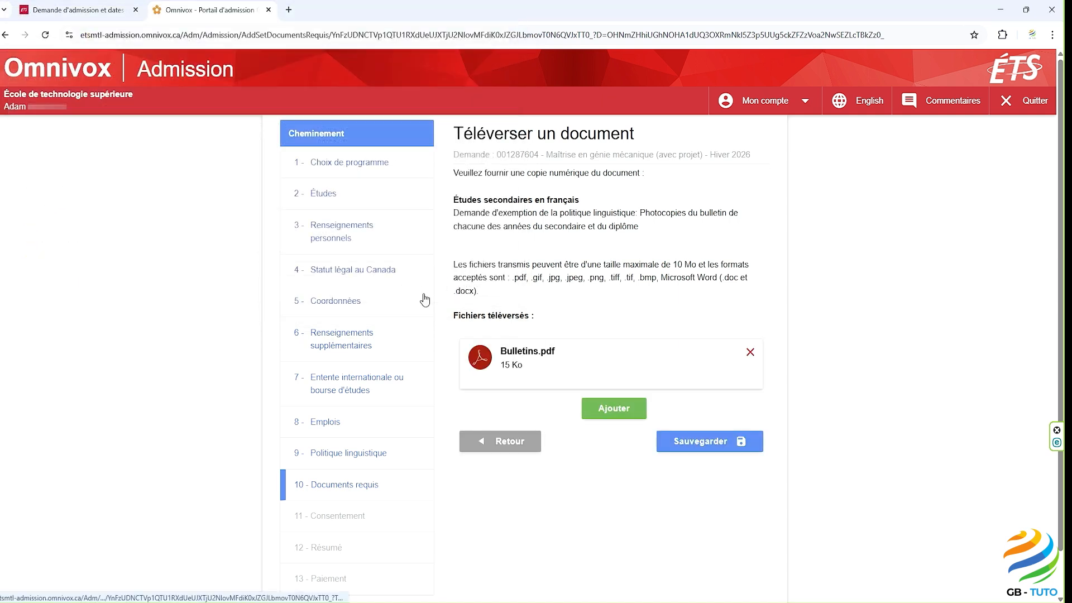
pyautogui.click(670, 441)
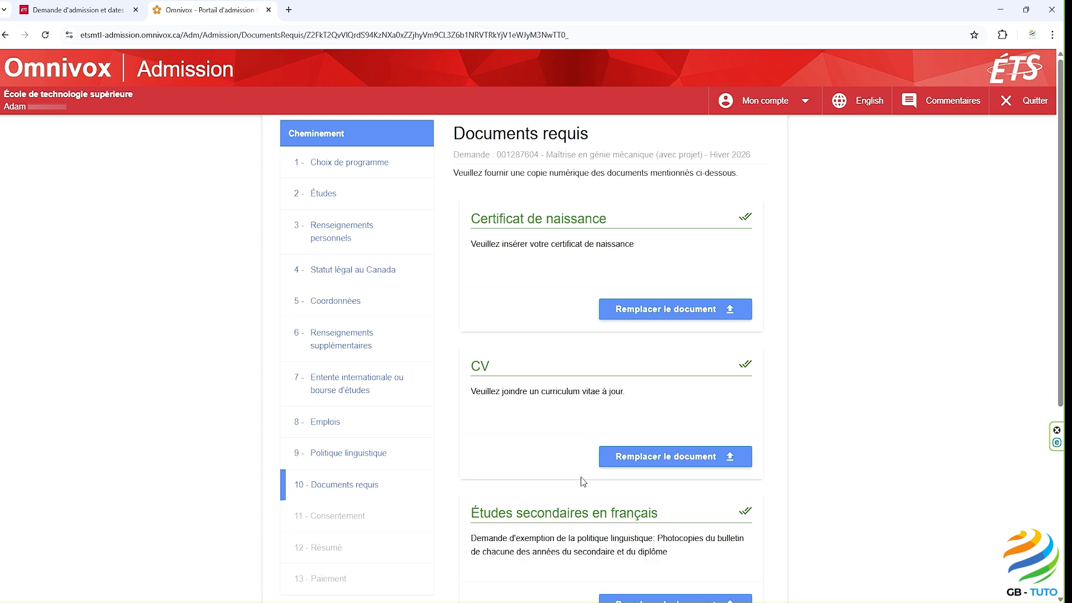
# Step: Upload the Relevé de notes file from the Documents requis folder for the Relevé de notes requirement and save it
pyautogui.scroll(-4, 581, 476)
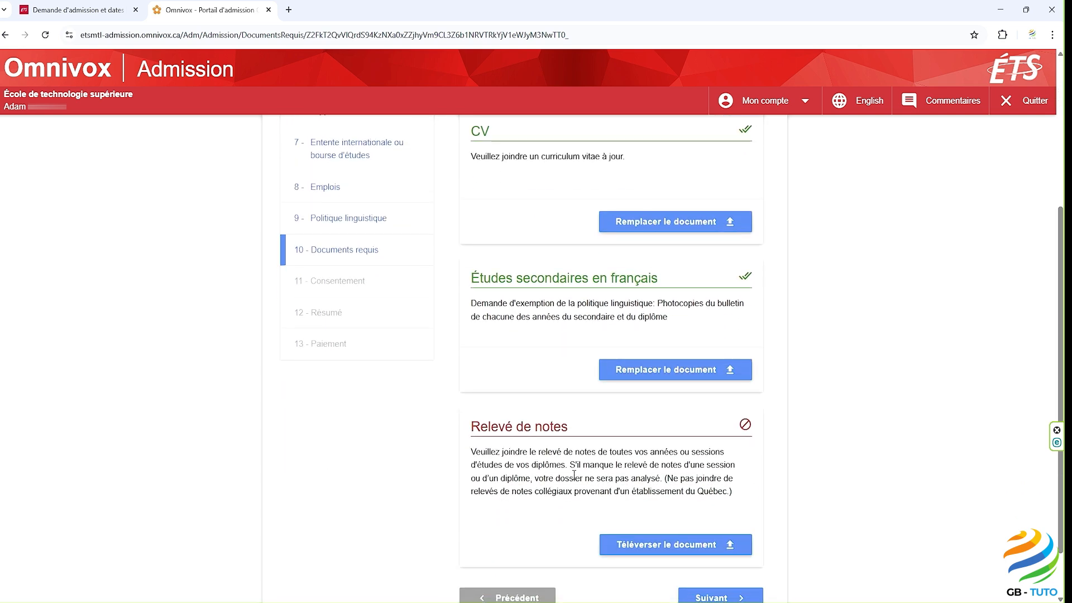
pyautogui.scroll(-2, 574, 475)
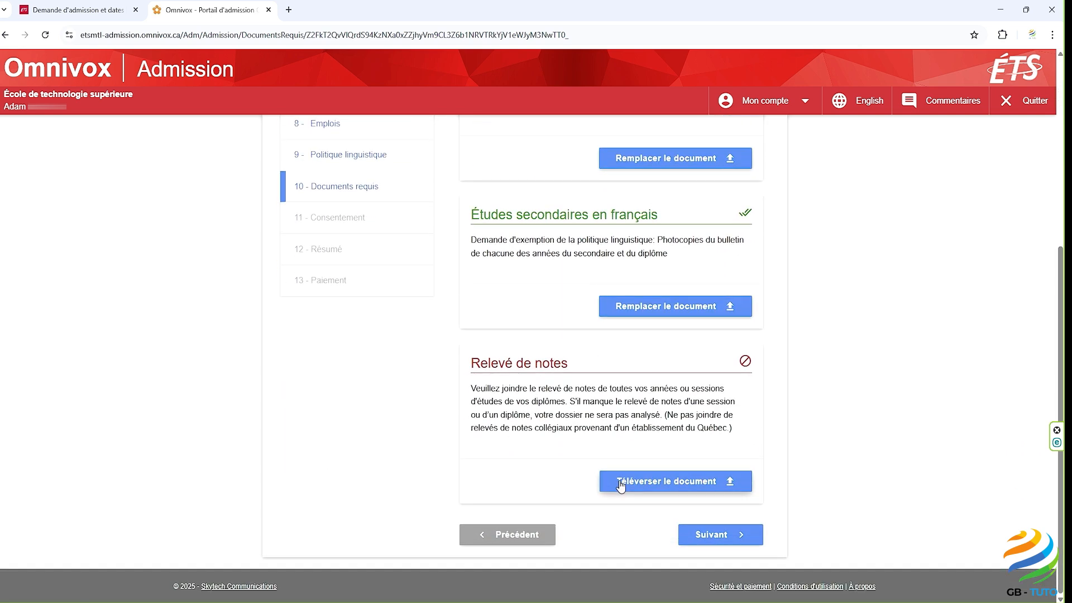
pyautogui.click(620, 485)
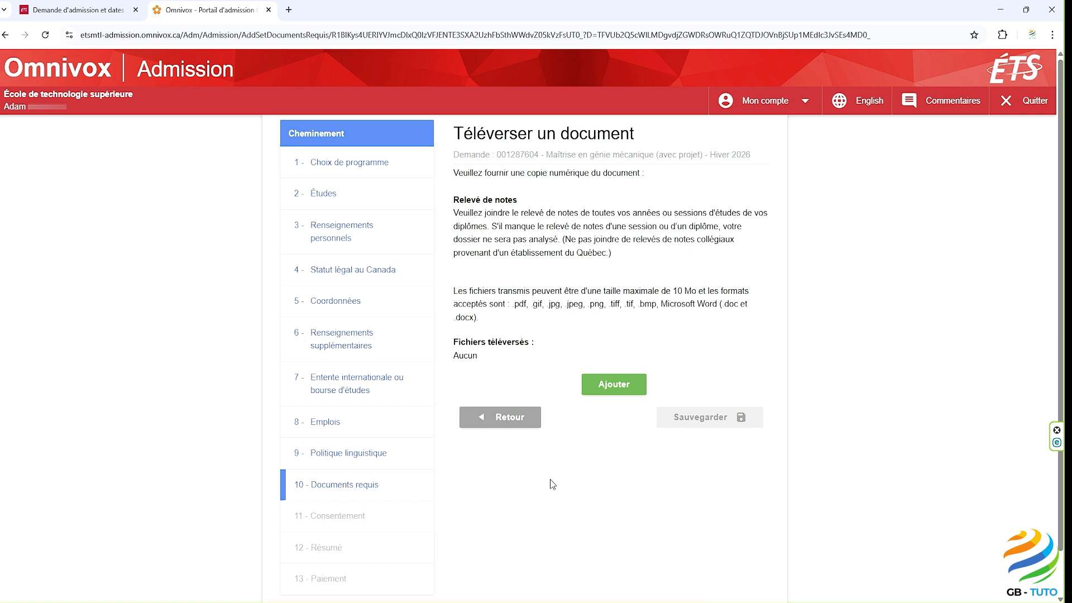
pyautogui.click(597, 392)
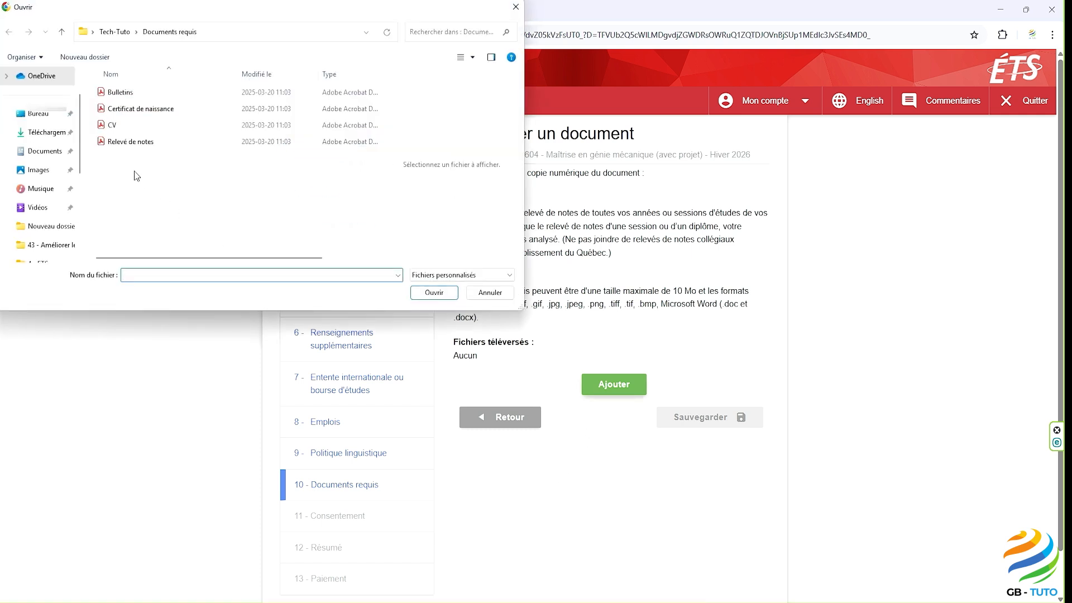
pyautogui.click(131, 141)
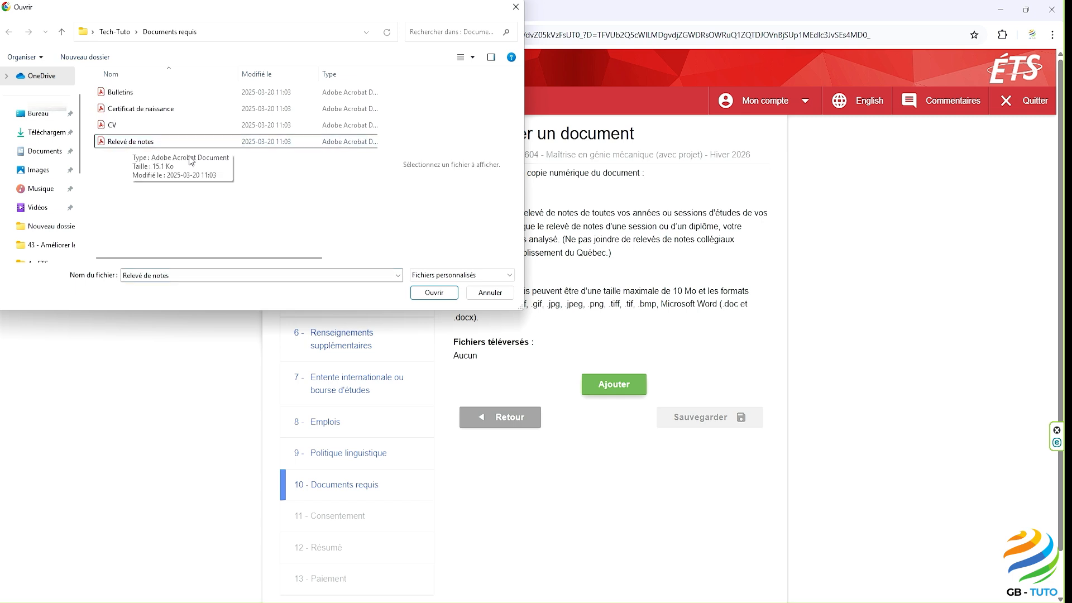
pyautogui.click(415, 293)
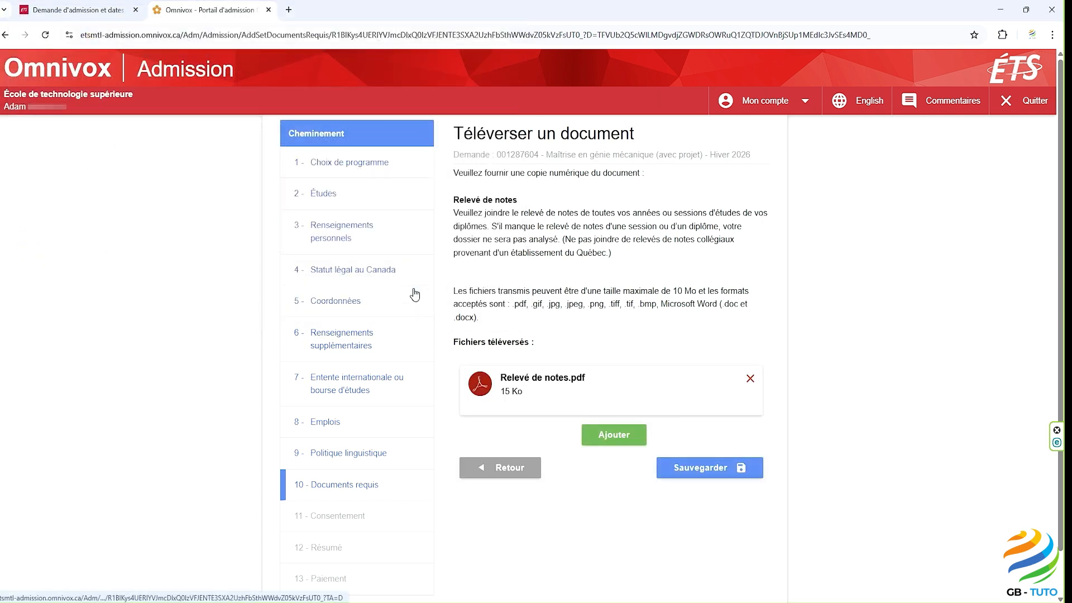
pyautogui.click(692, 466)
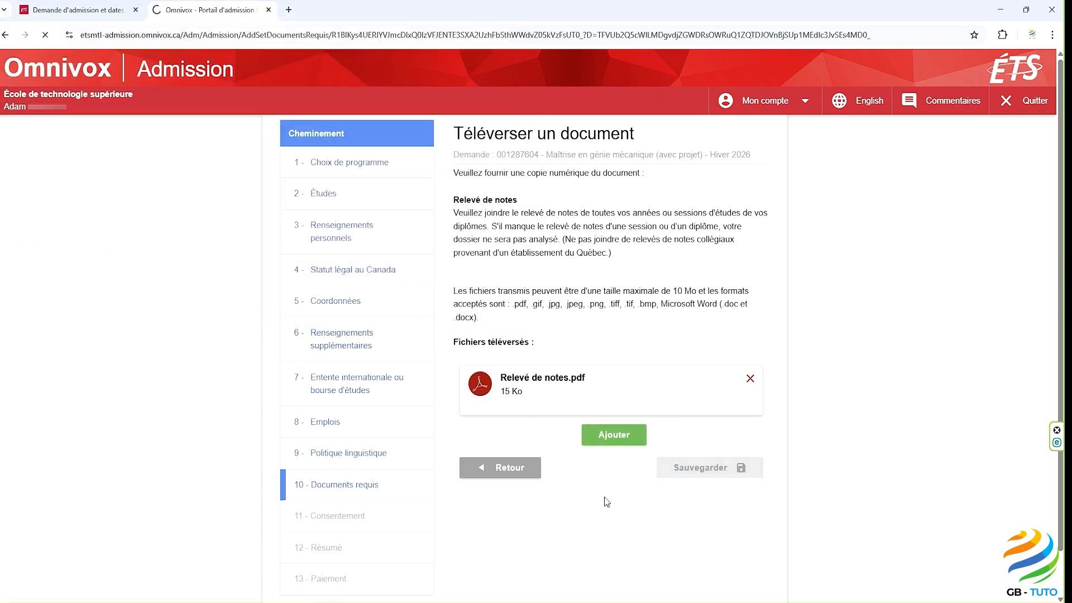
# Step: Finish the Documents requis section and continue to the Consentement section
pyautogui.scroll(-4, 593, 491)
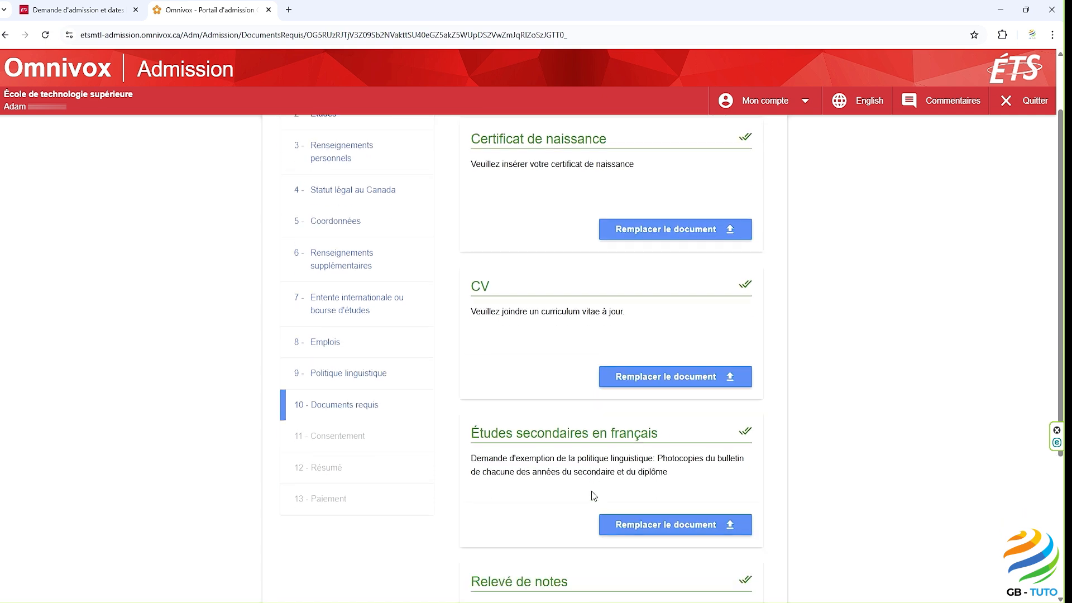
pyautogui.scroll(-2, 584, 489)
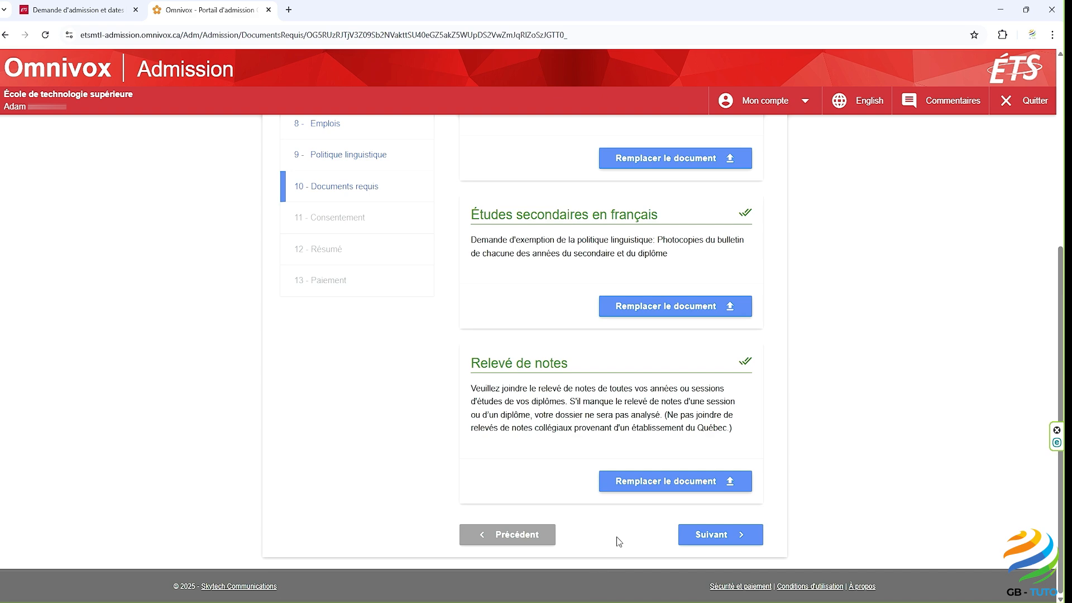
pyautogui.click(710, 535)
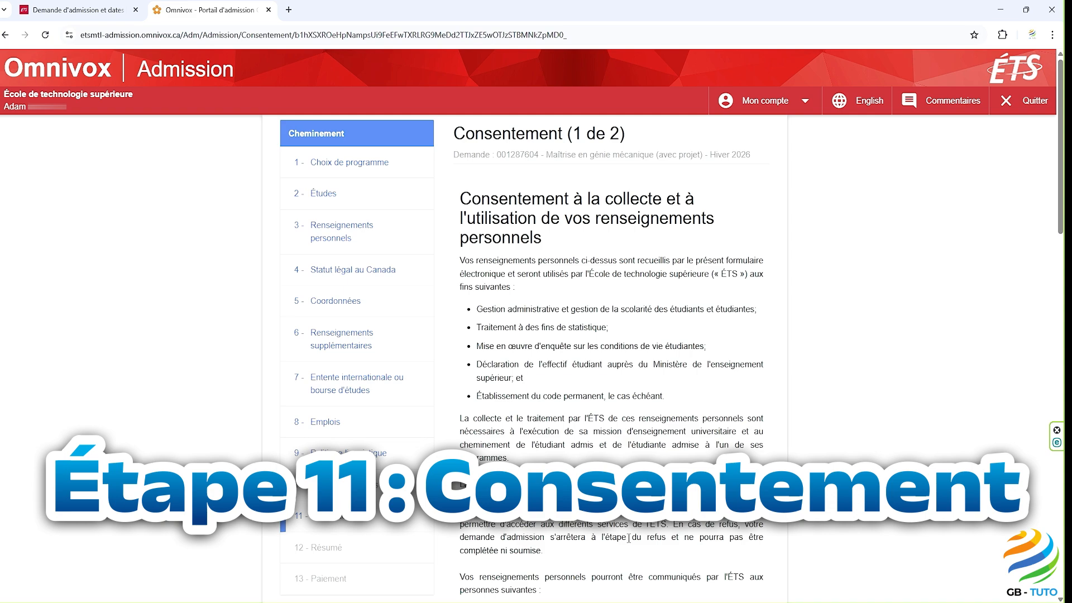
# Step: Accept the conditions on personal information, electronic invoicing and communication on the first consent page and continue to the second
pyautogui.scroll(-5, 628, 537)
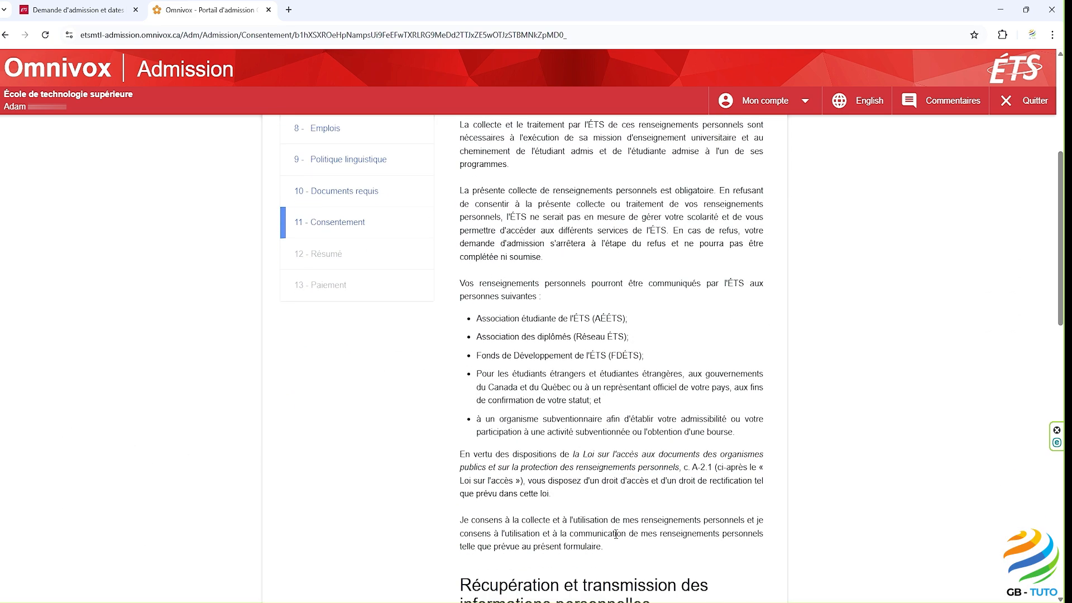
pyautogui.scroll(-5, 616, 534)
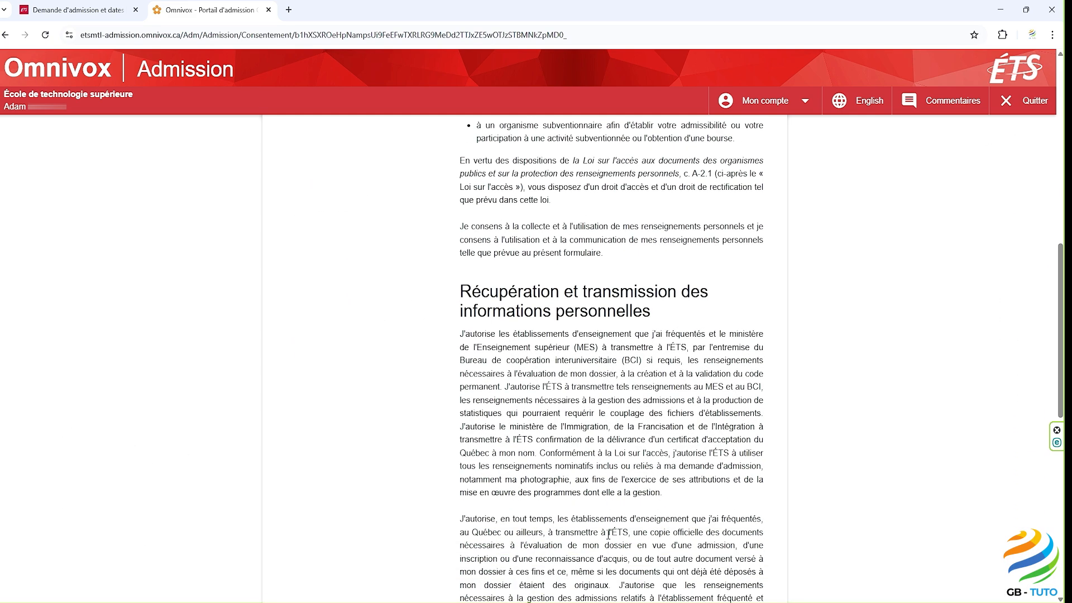
pyautogui.scroll(-6, 607, 535)
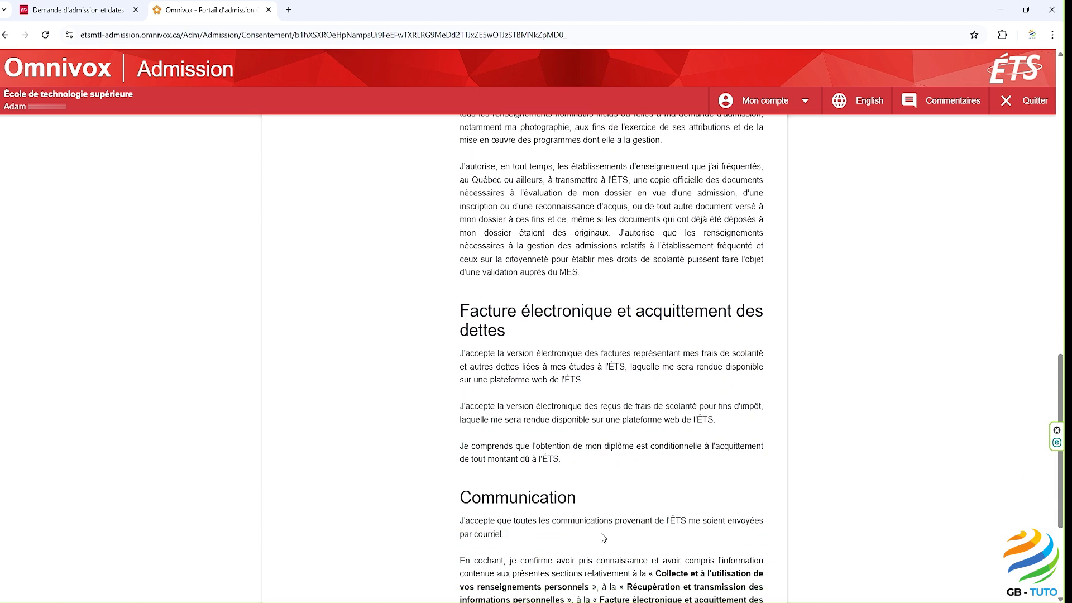
pyautogui.scroll(-4, 603, 537)
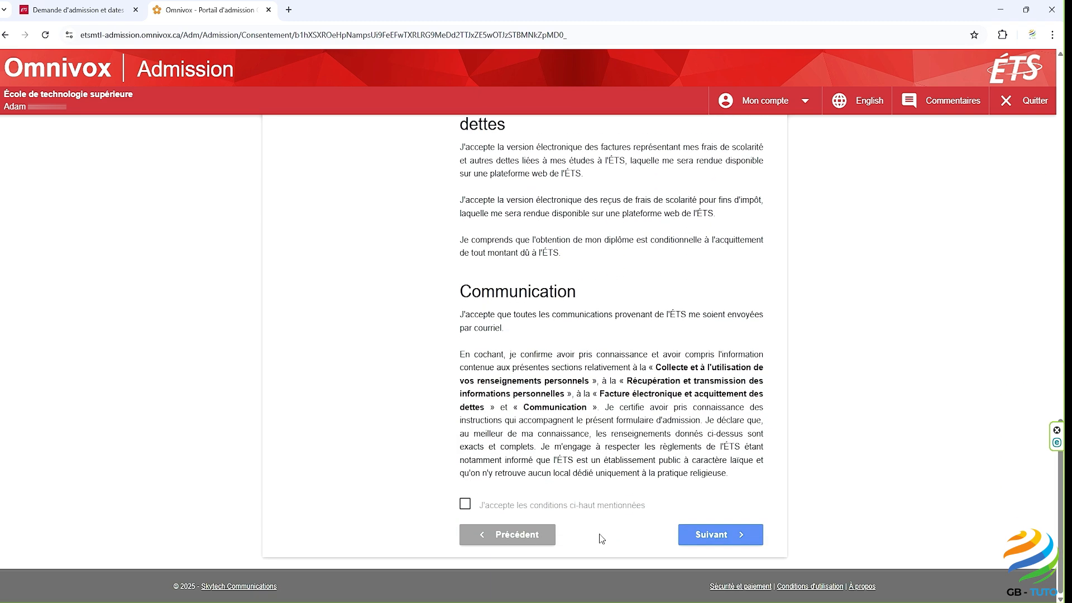
pyautogui.click(465, 504)
pyautogui.click(713, 534)
# Step: Accept the conditions on academic infractions and sanctions on the second consent page and continue to the Résumé section
pyautogui.scroll(-3, 618, 537)
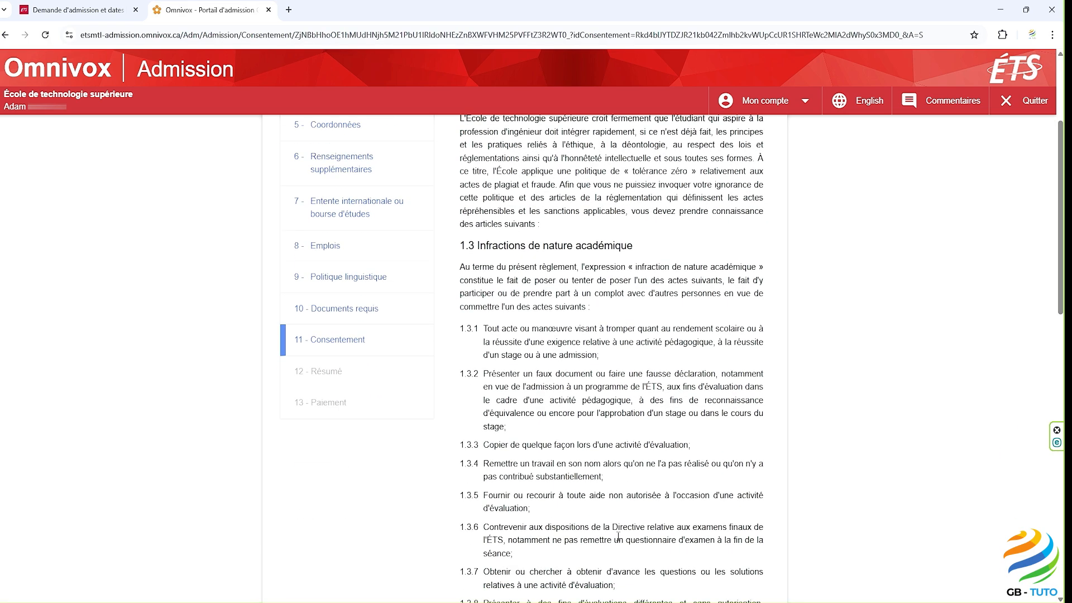
pyautogui.scroll(-7, 617, 535)
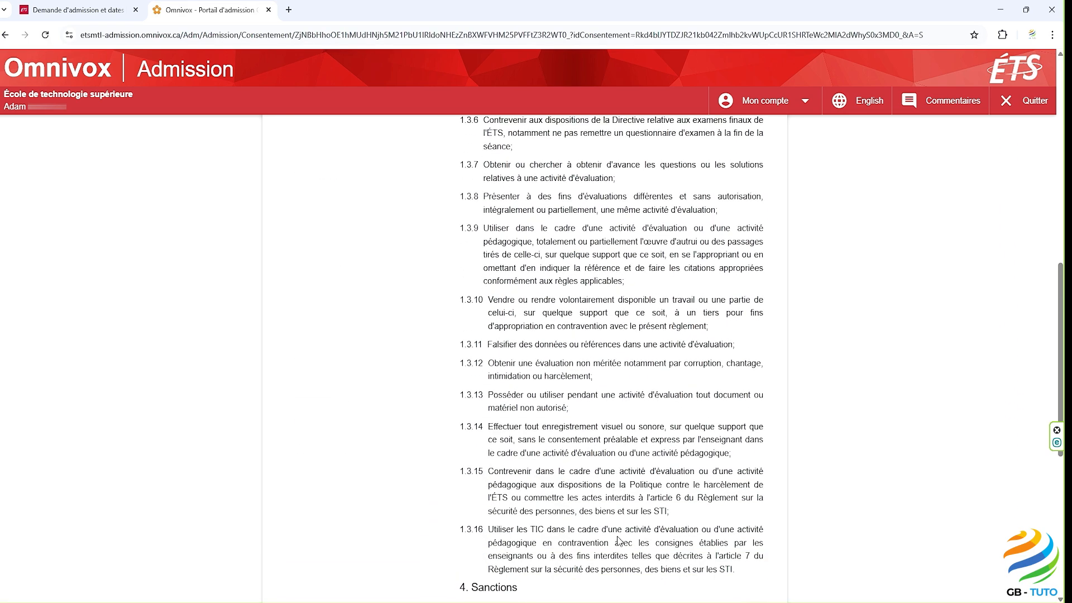
pyautogui.scroll(-5, 617, 536)
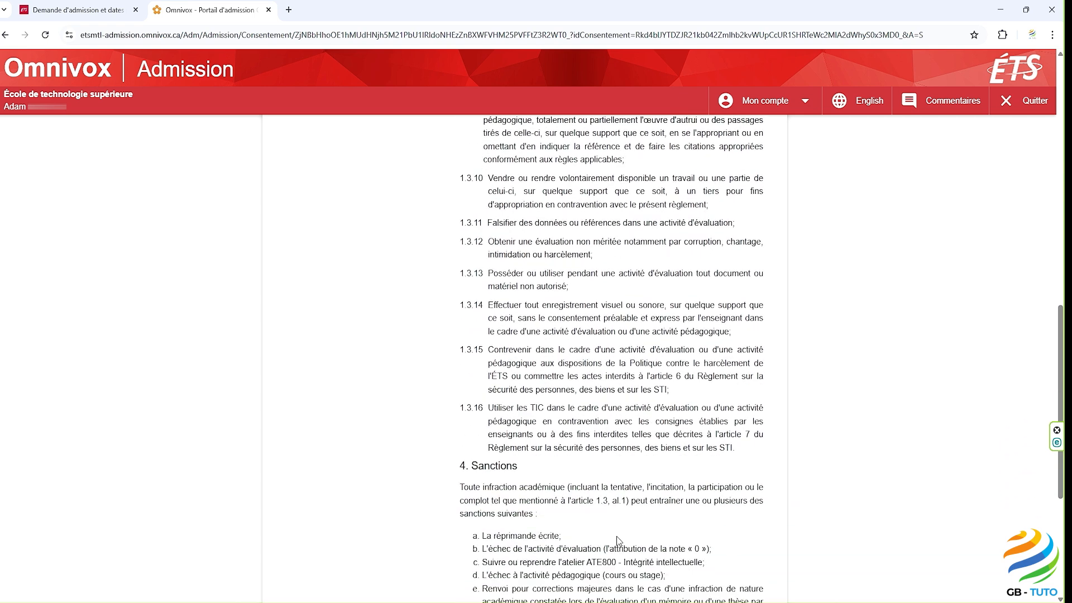
pyautogui.scroll(-2, 617, 536)
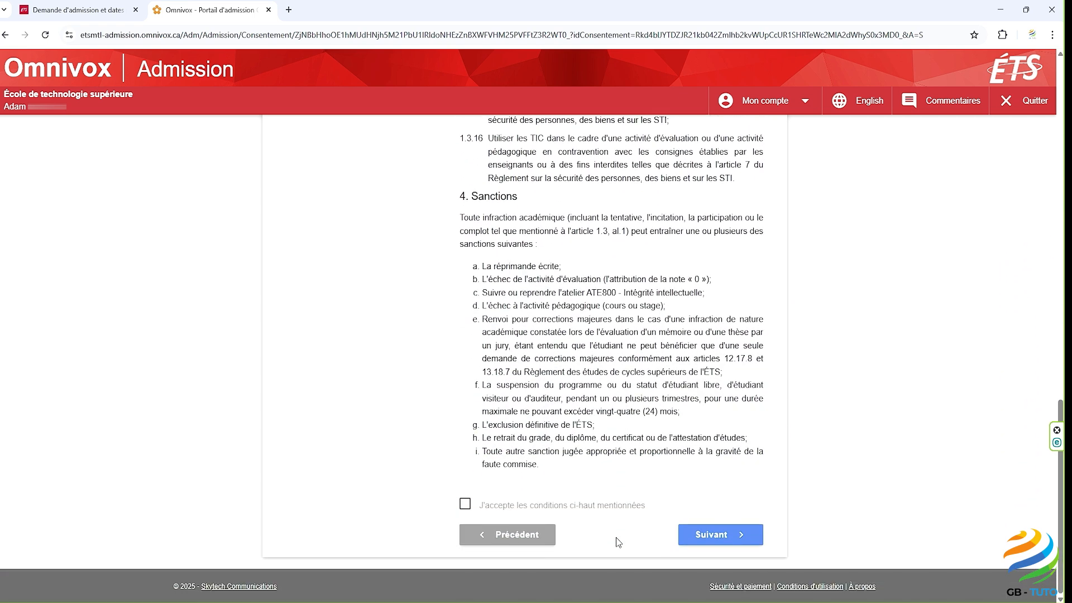
pyautogui.click(466, 504)
pyautogui.click(695, 540)
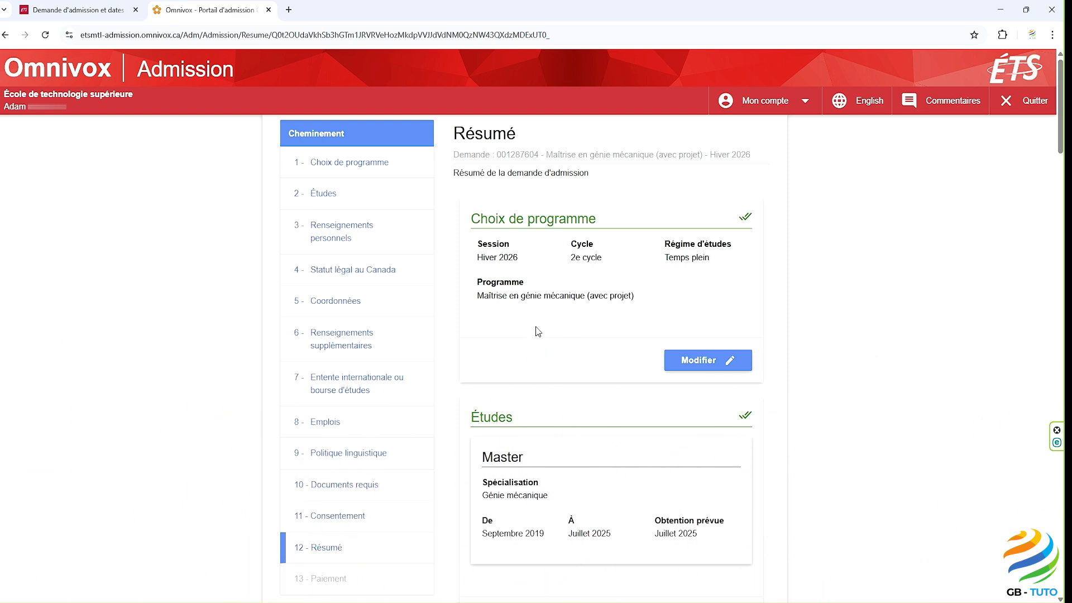
# Step: Skim the Résumé from Choix de programme through Coordonnées and return to its beginning
pyautogui.scroll(-2, 532, 323)
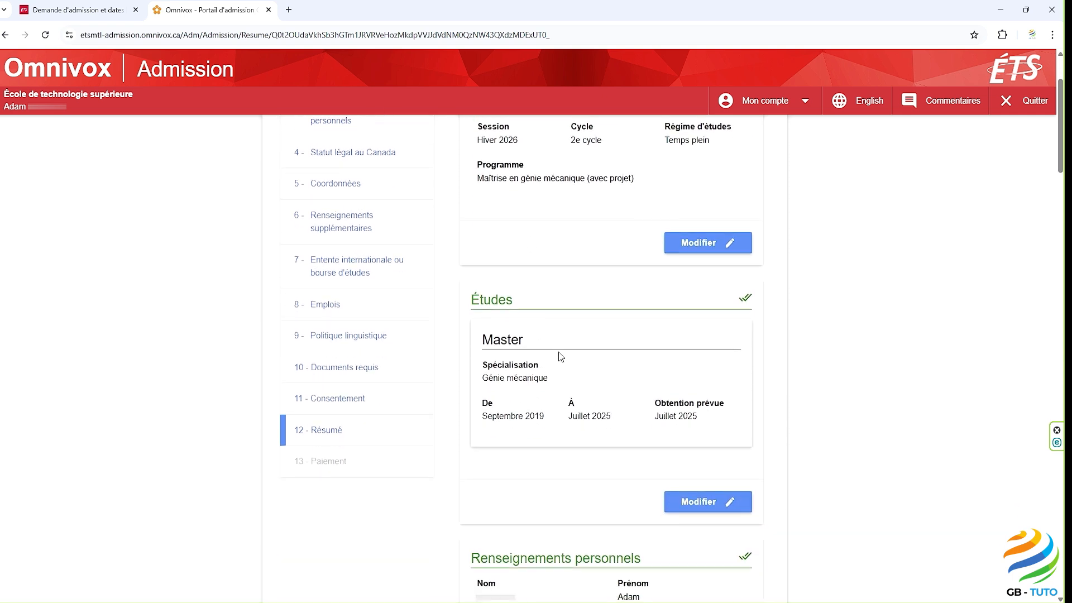
pyautogui.scroll(-2, 561, 356)
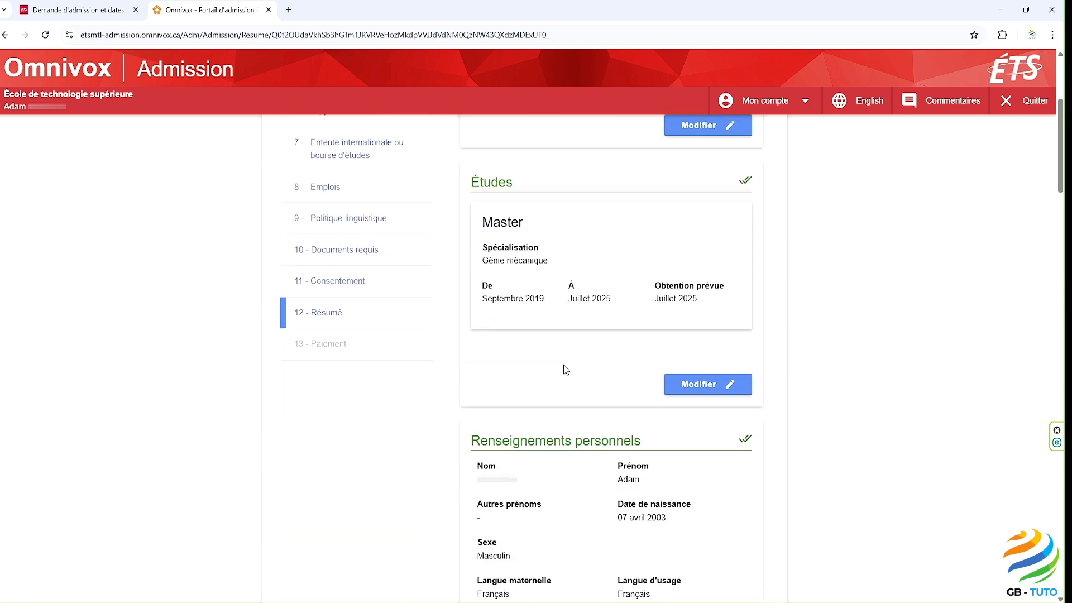
pyautogui.scroll(-2, 564, 366)
pyautogui.scroll(-2, 563, 364)
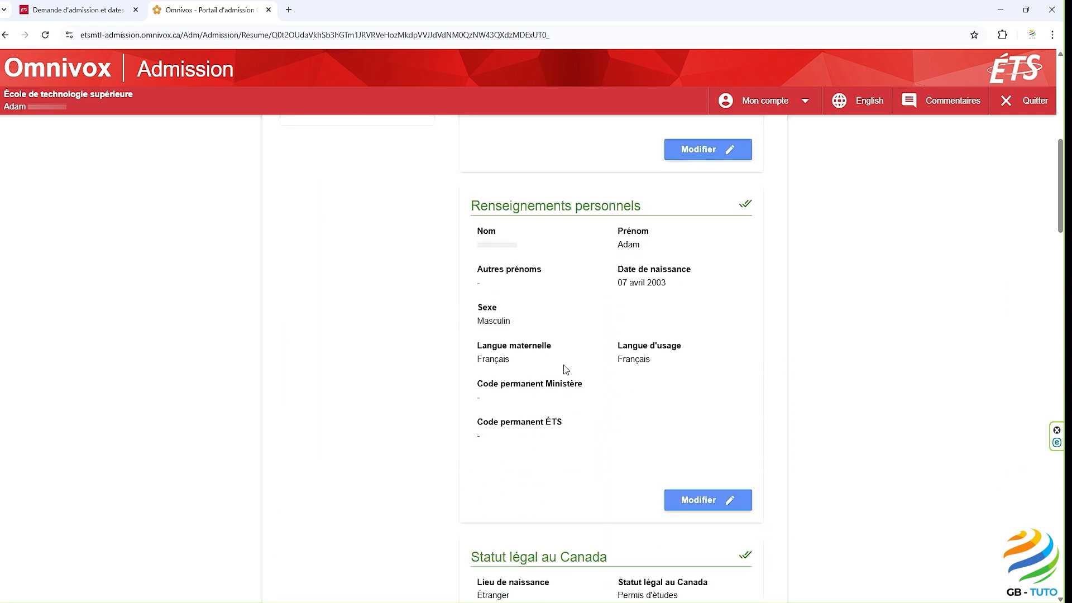
pyautogui.scroll(-2, 575, 379)
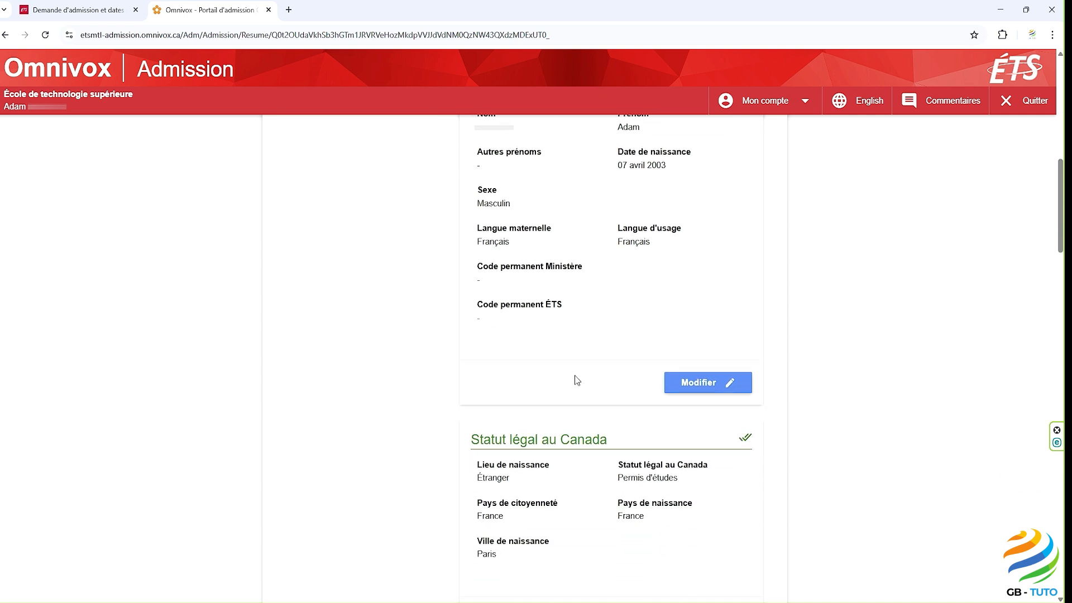
pyautogui.scroll(-2, 575, 377)
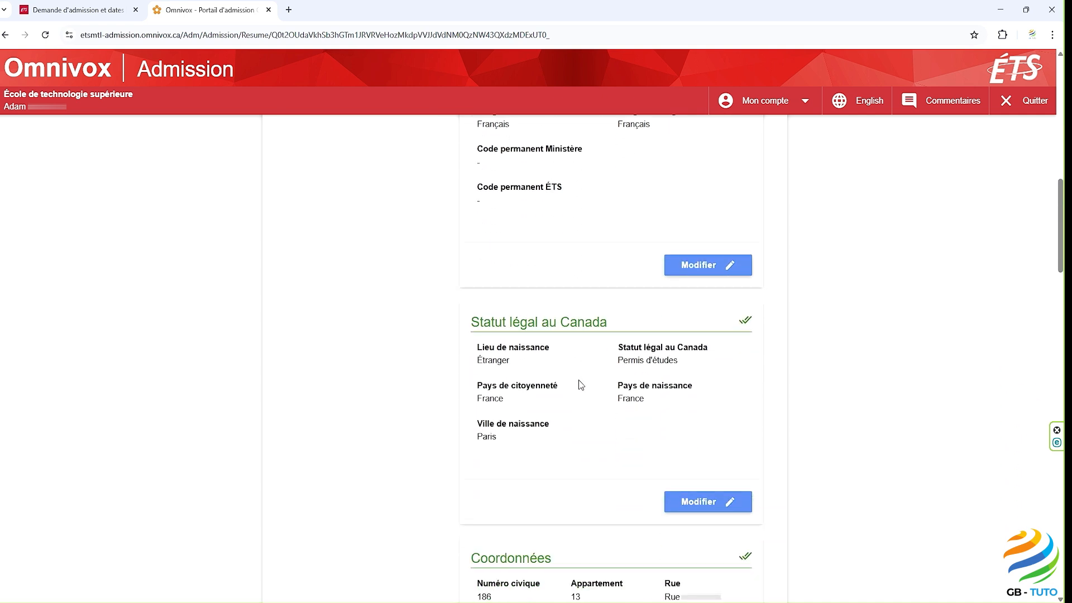
pyautogui.scroll(-3, 579, 381)
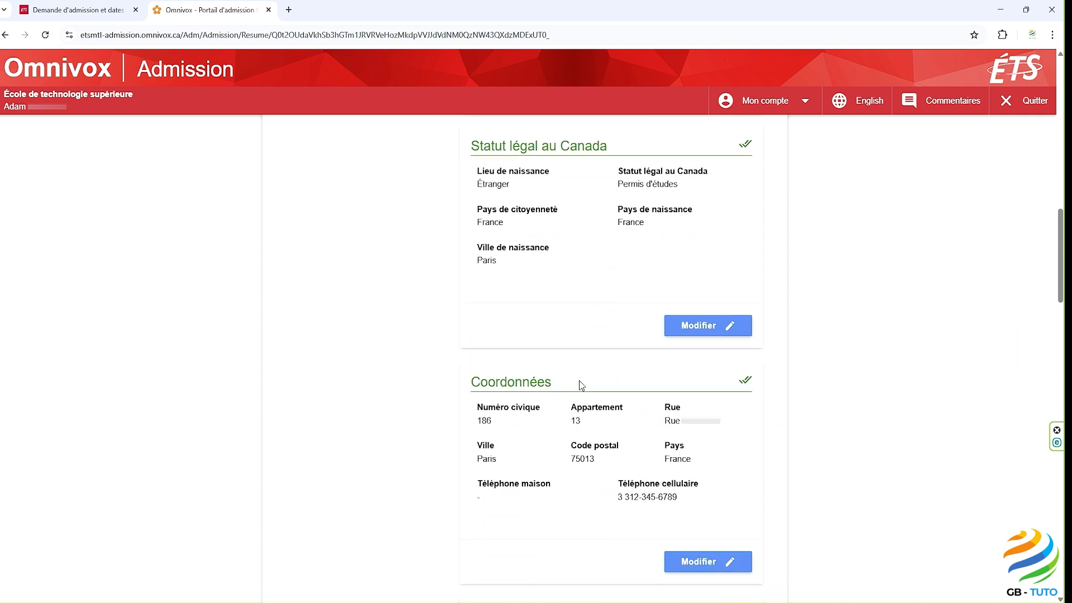
pyautogui.scroll(10, 578, 380)
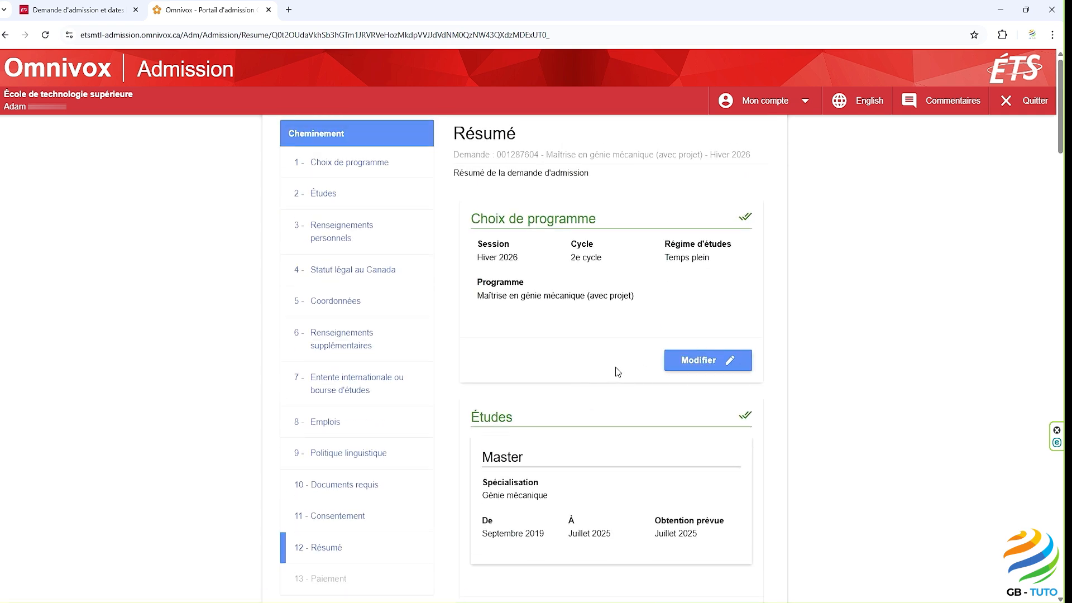
# Step: Review the program choice, studies, personal information, legal status, contact details and parent information in the Résumé
pyautogui.scroll(-2, 616, 370)
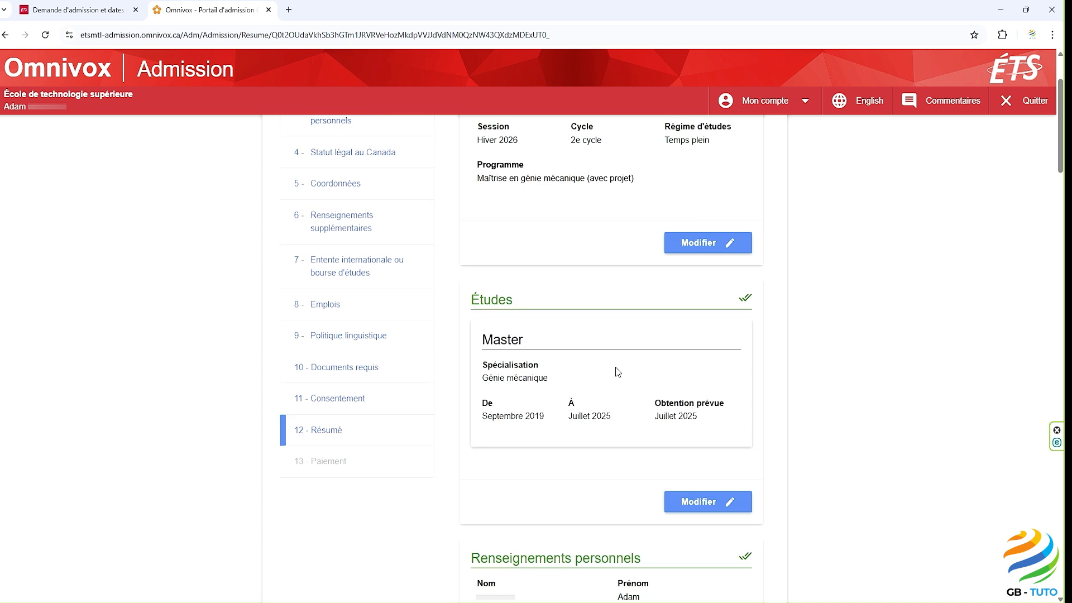
pyautogui.scroll(-3, 617, 370)
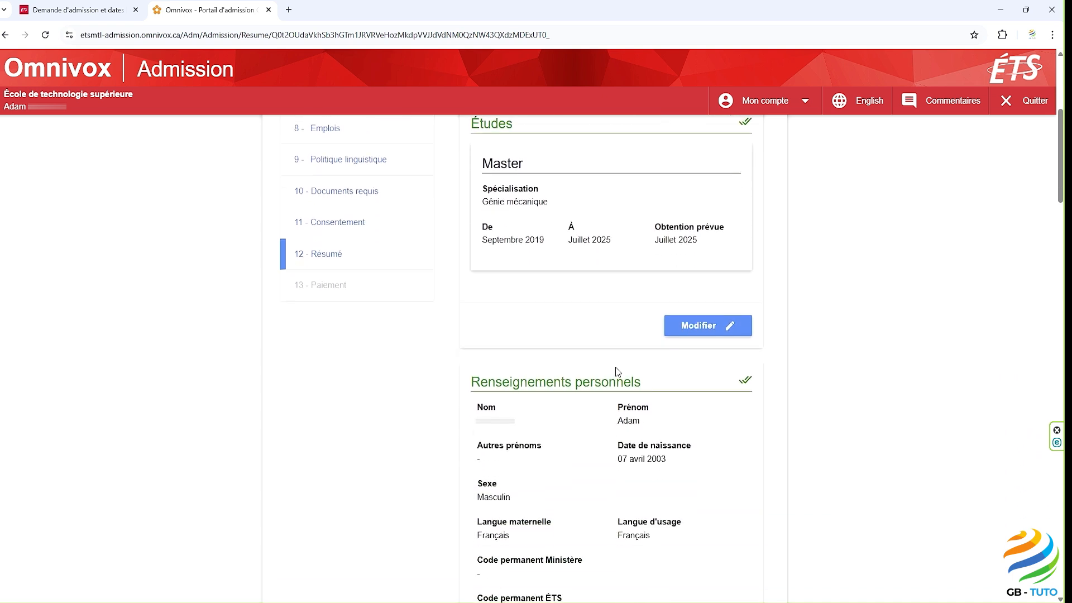
pyautogui.scroll(-2, 615, 366)
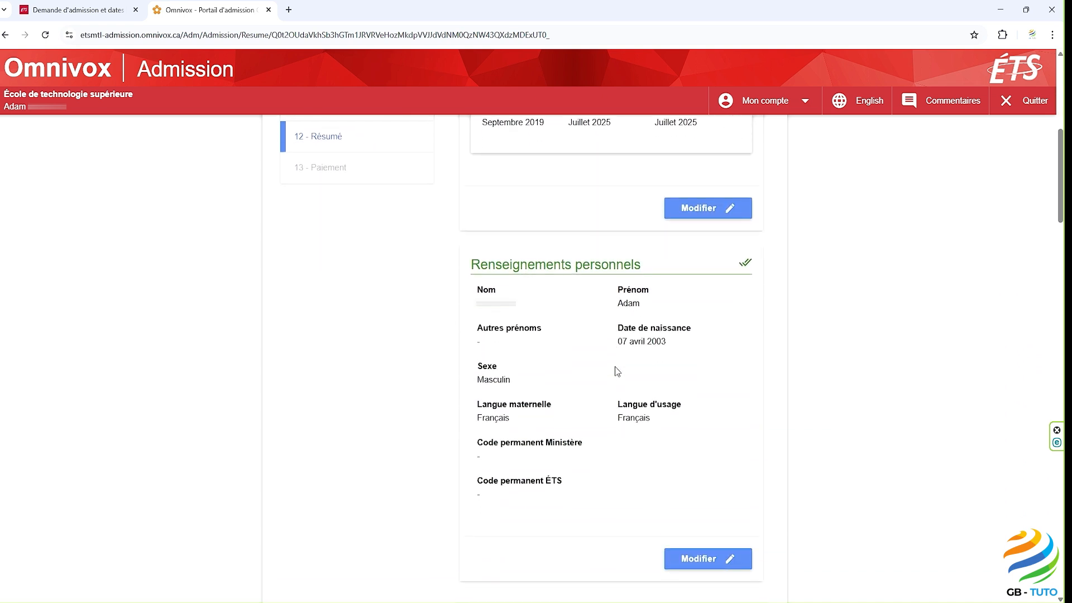
pyautogui.scroll(-3, 617, 371)
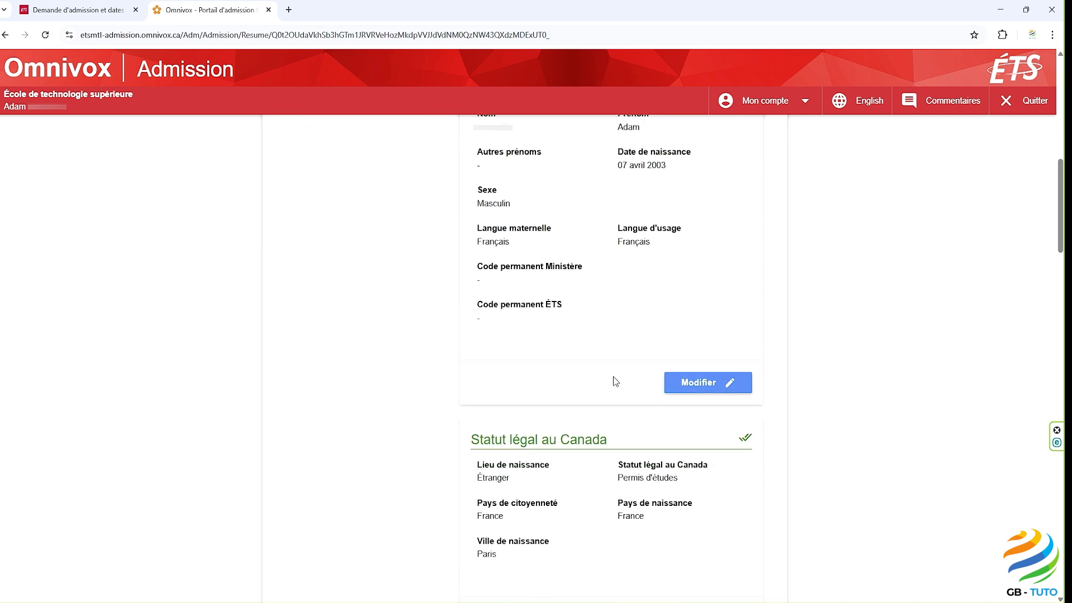
pyautogui.scroll(-3, 614, 381)
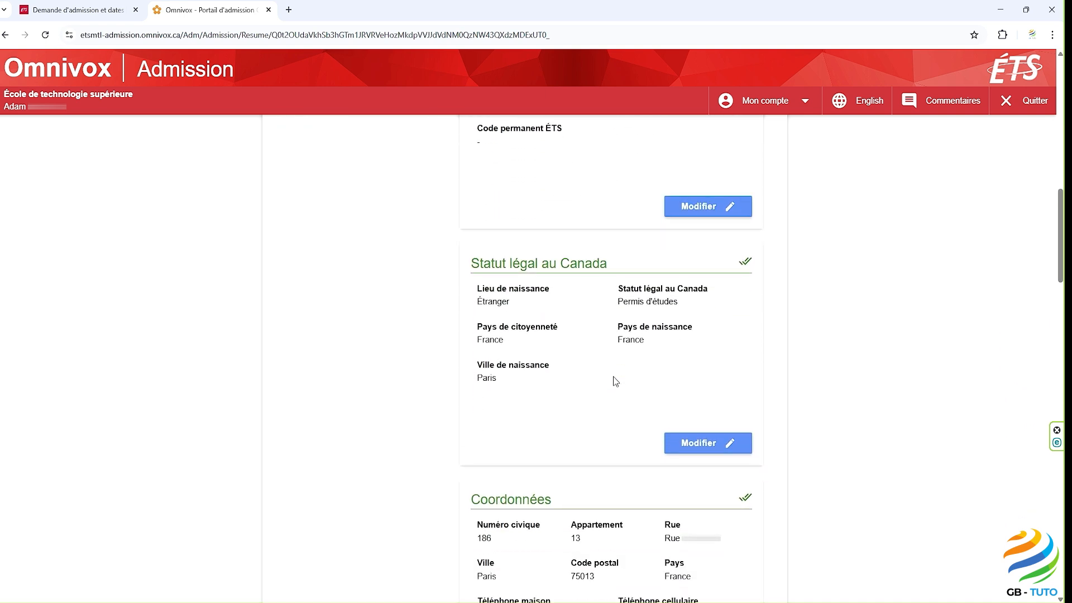
pyautogui.scroll(-2, 616, 381)
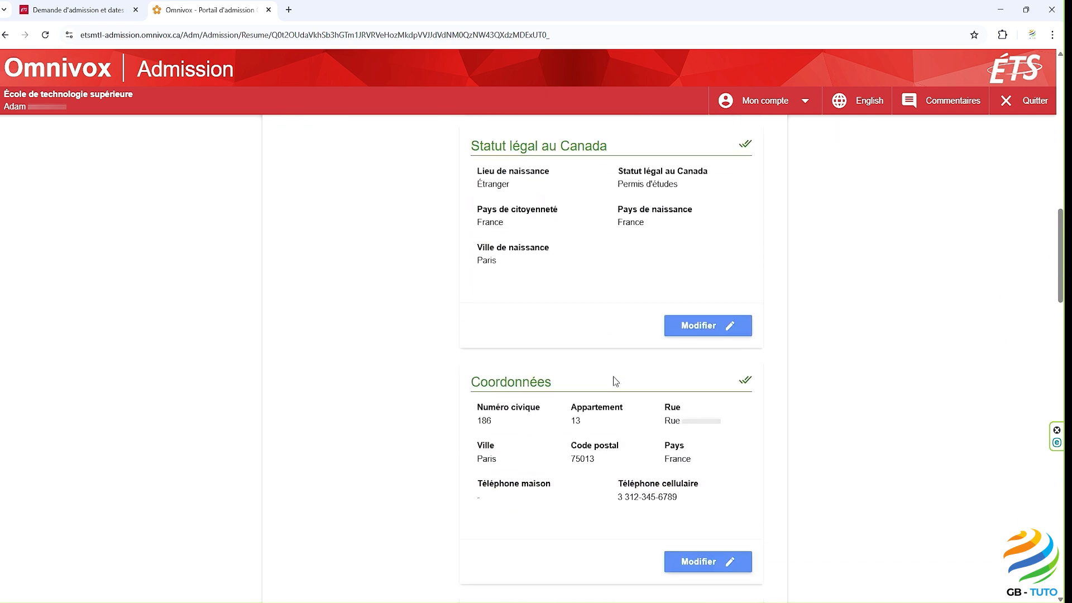
pyautogui.scroll(-3, 613, 376)
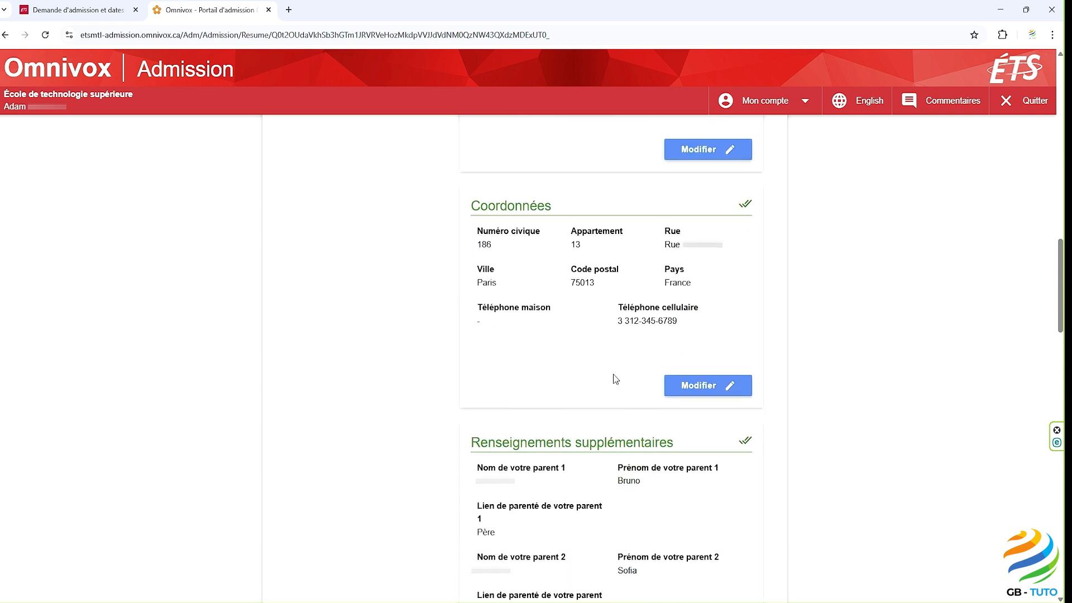
pyautogui.scroll(-3, 613, 377)
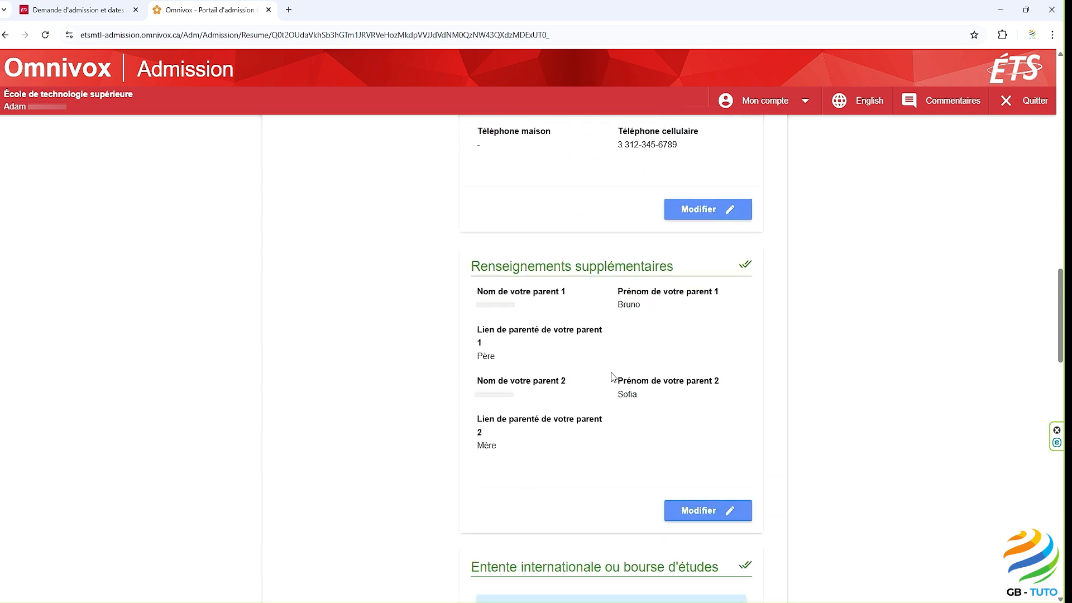
pyautogui.scroll(-2, 613, 376)
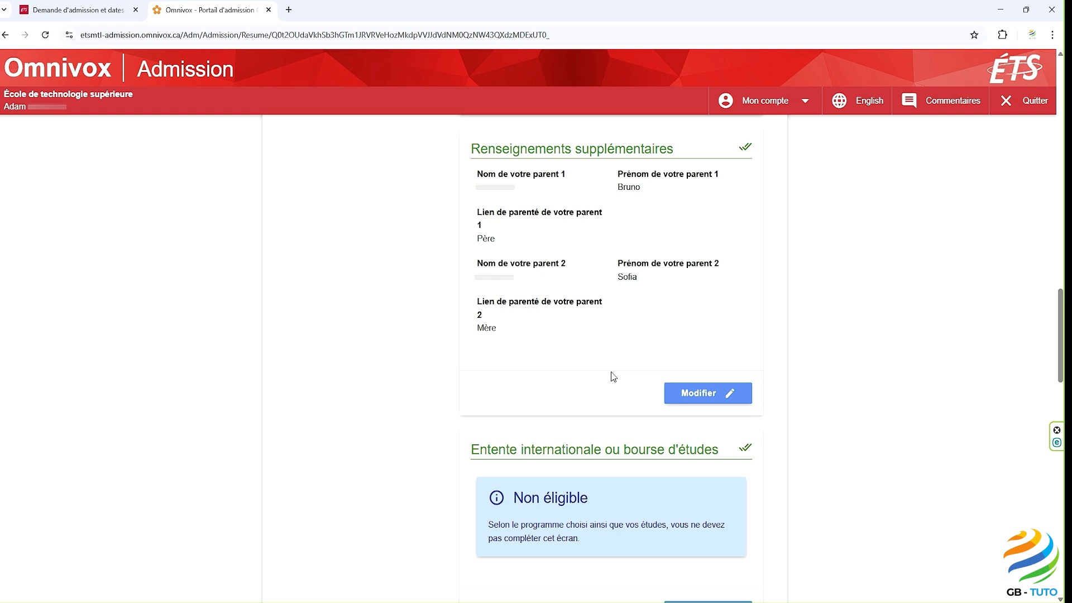
# Step: Review the Résumé from Entente internationale ou bourse d'études through Consentement and continue to the Paiement section
pyautogui.scroll(-2, 613, 376)
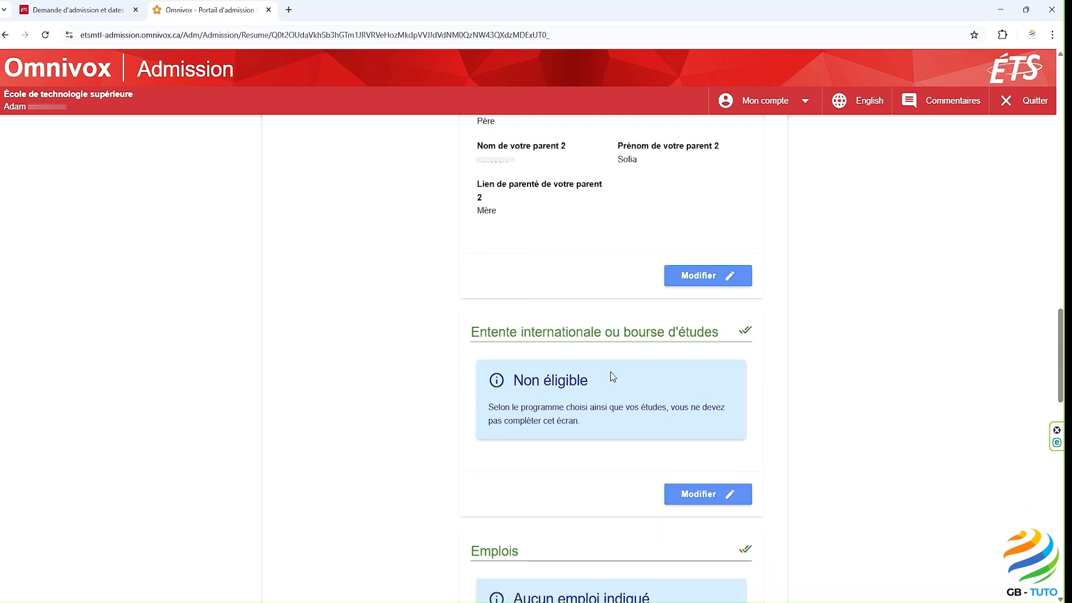
pyautogui.scroll(-3, 613, 377)
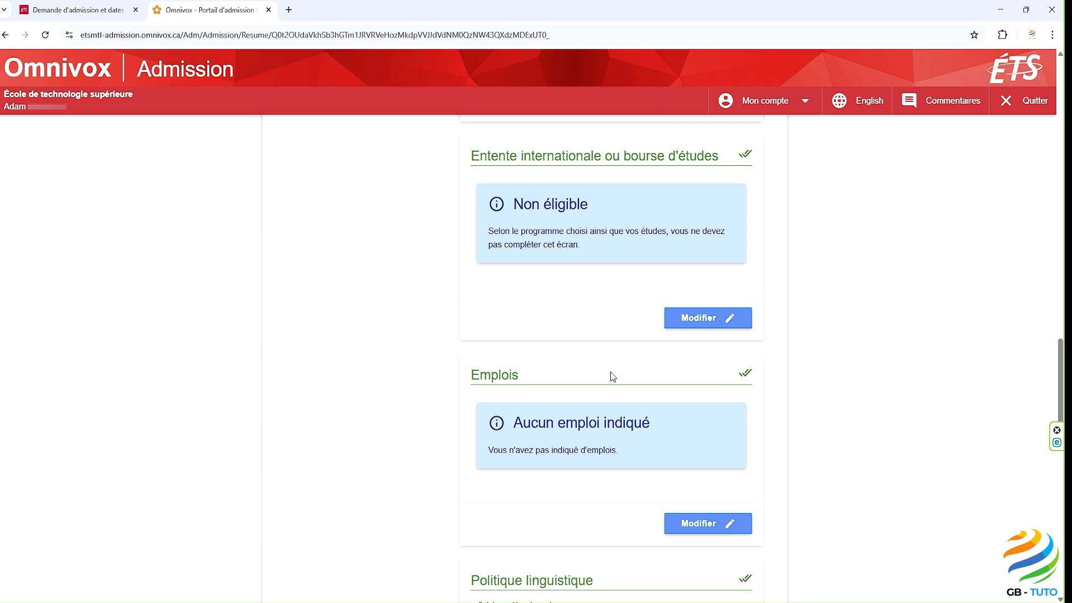
pyautogui.scroll(-2, 613, 377)
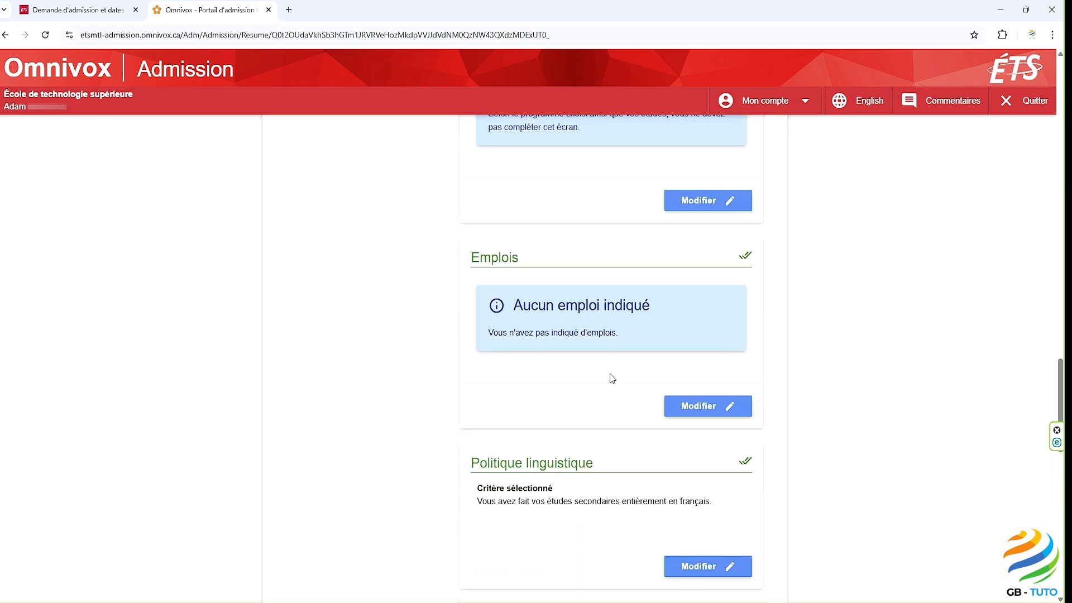
pyautogui.scroll(-2, 612, 377)
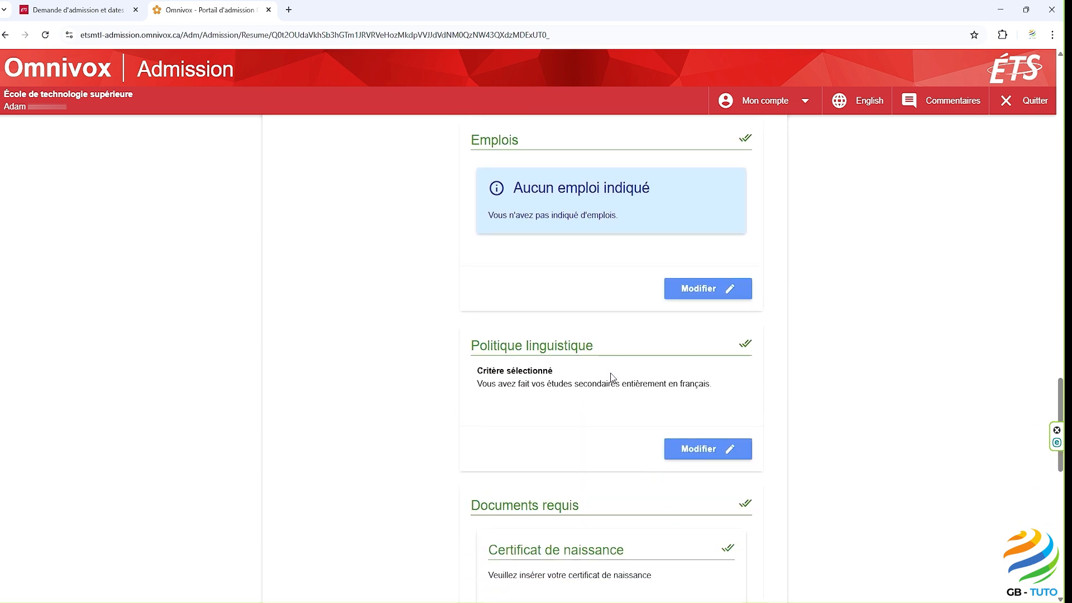
pyautogui.scroll(-2, 613, 377)
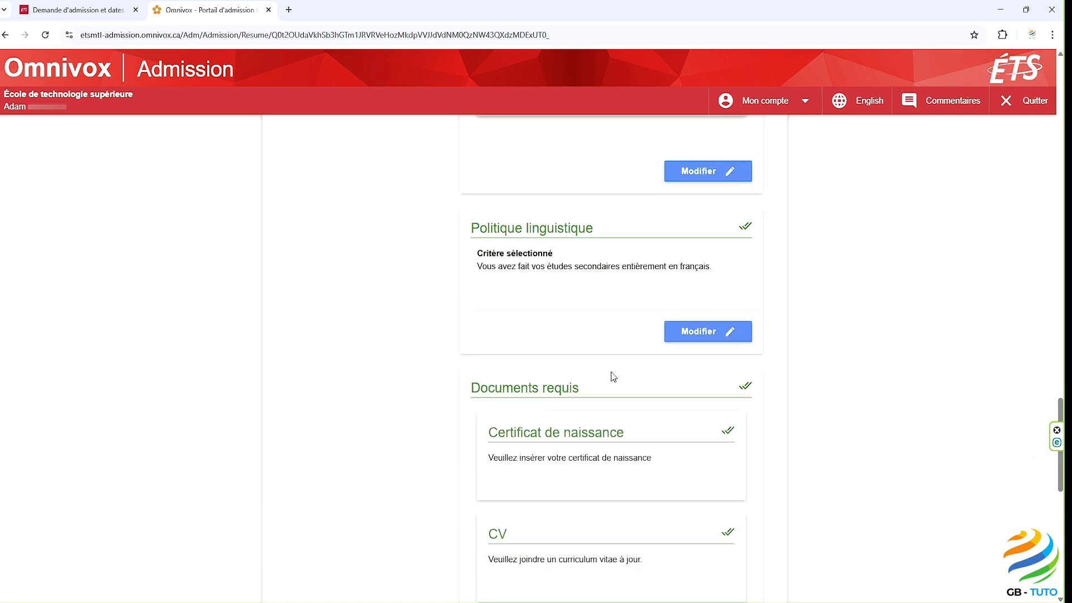
pyautogui.scroll(-3, 613, 377)
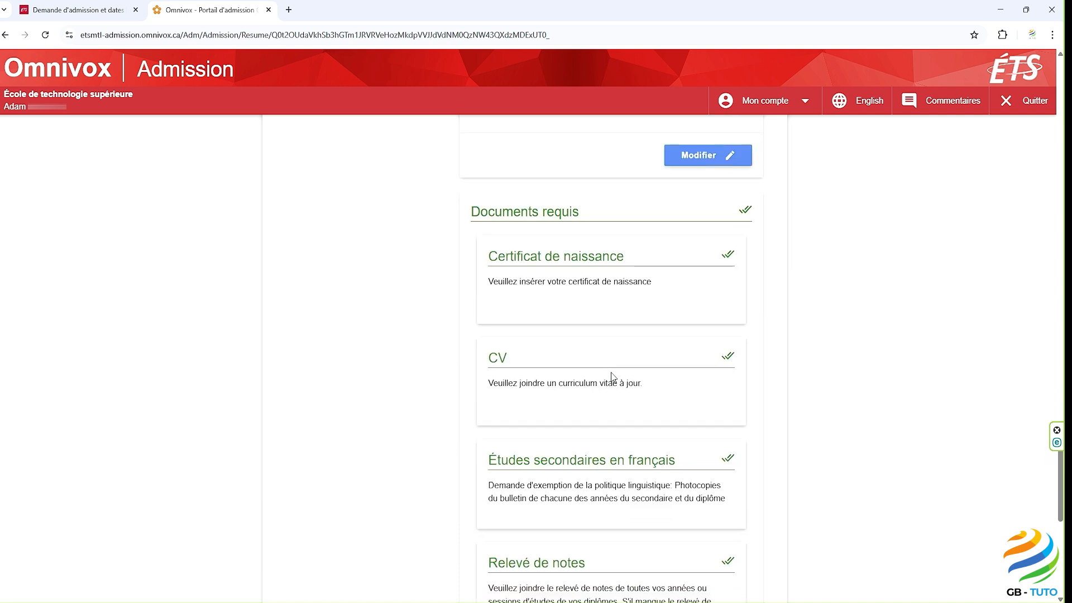
pyautogui.scroll(-2, 613, 377)
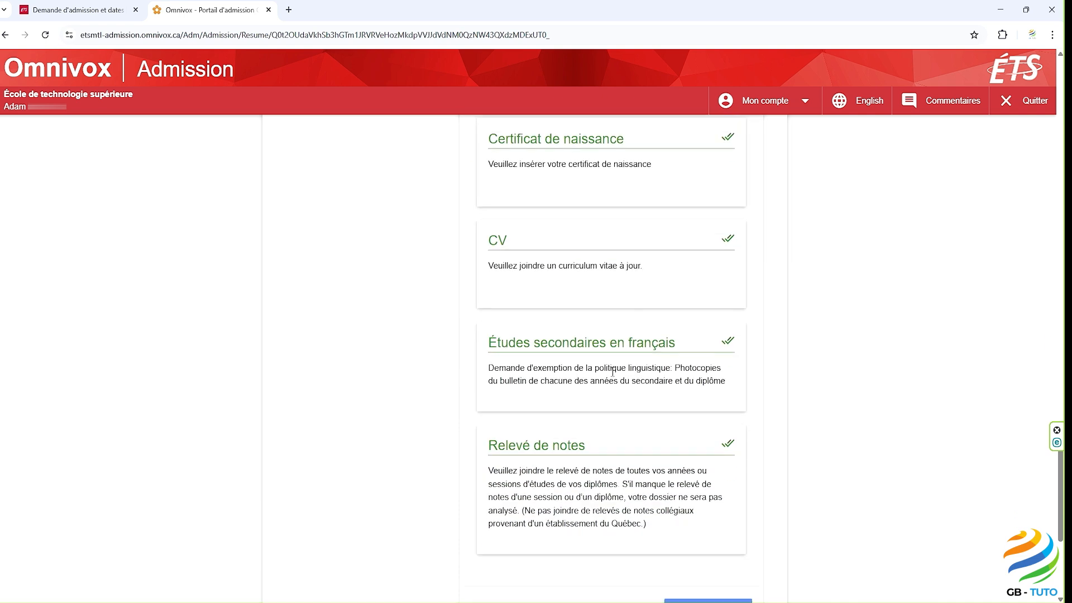
pyautogui.scroll(-2, 613, 371)
pyautogui.scroll(-2, 613, 374)
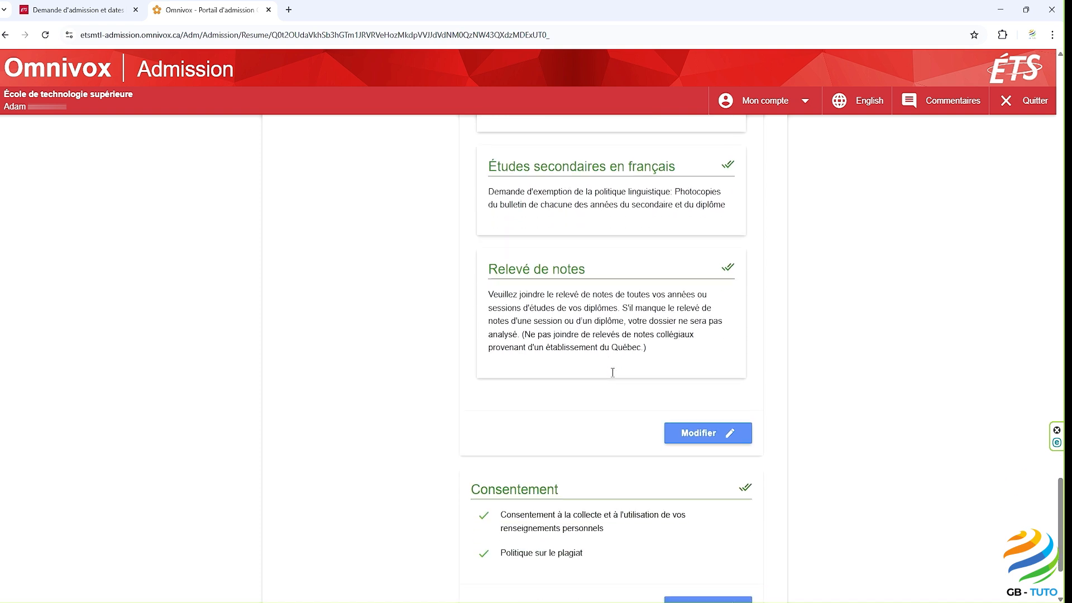
pyautogui.scroll(-1, 613, 377)
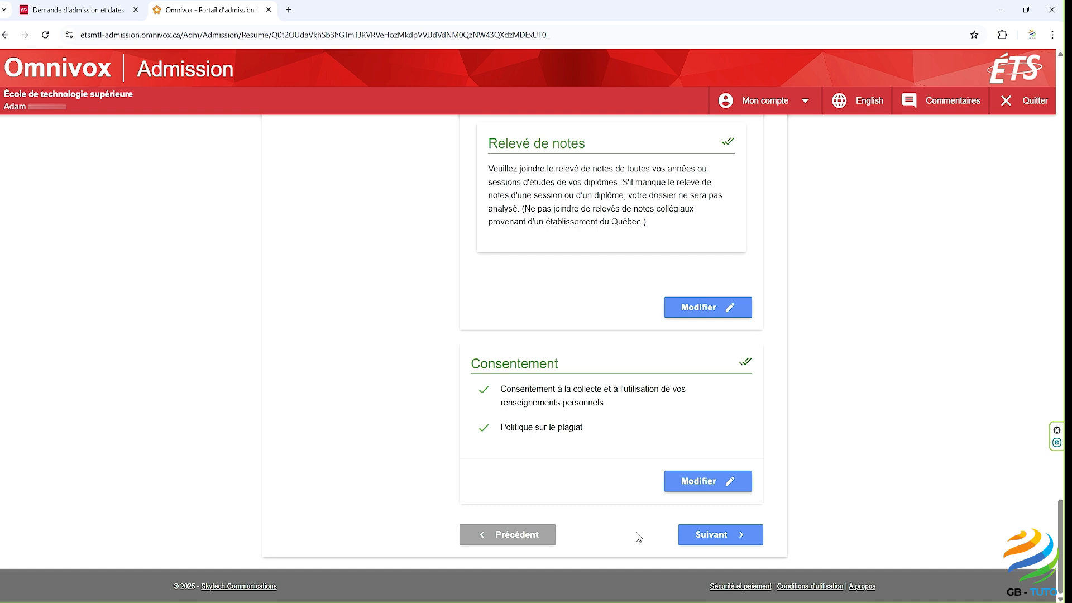
pyautogui.click(708, 536)
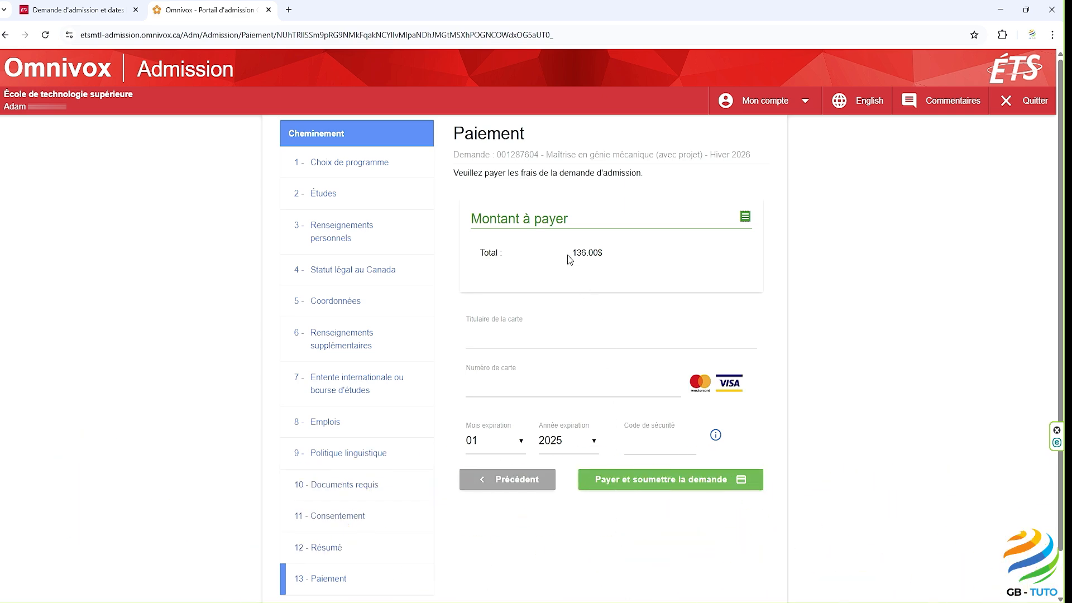
# Step: Check the total amount to pay for the application and open the card number field for entry
pyautogui.moveTo(569, 256); pyautogui.dragTo(607, 255)
pyautogui.click(597, 273)
pyautogui.click(488, 385)
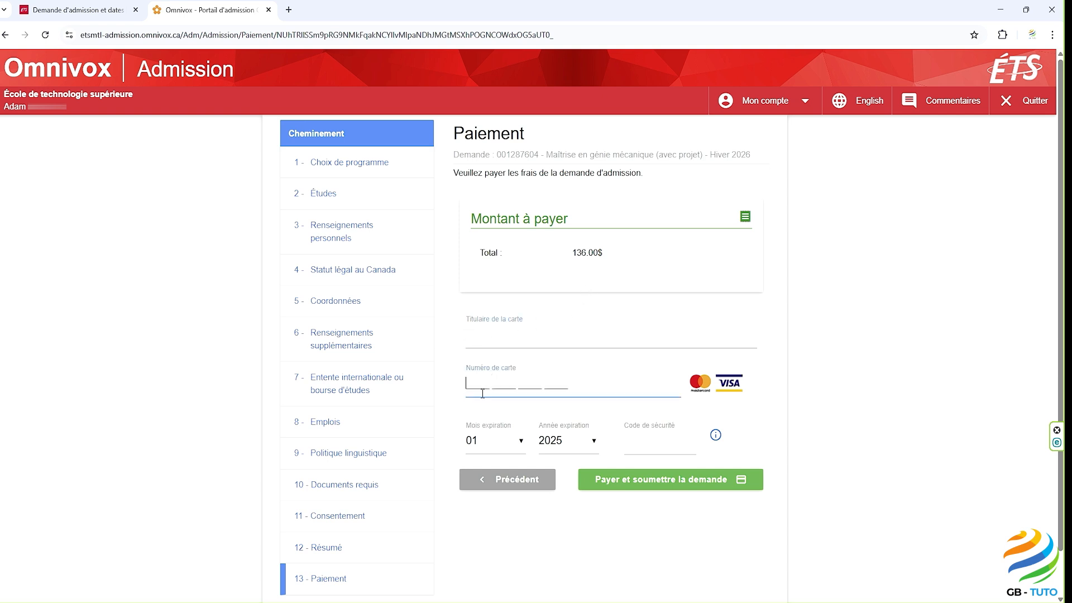